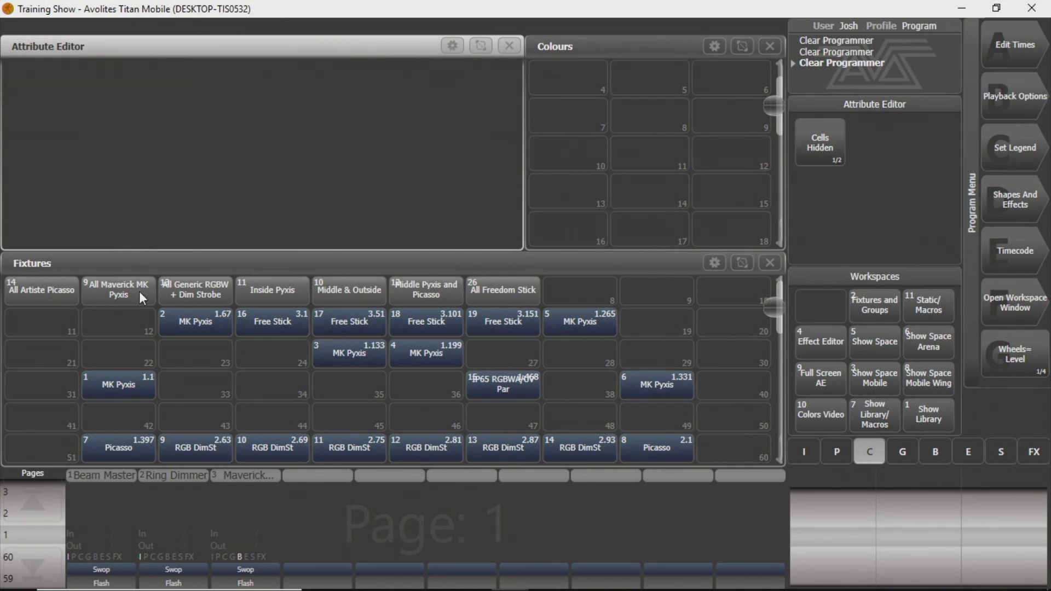
# Select the All Maverick MK Pyxis group and mix a pale green with the Colour Mix colour wheel
pyautogui.click(139, 291)
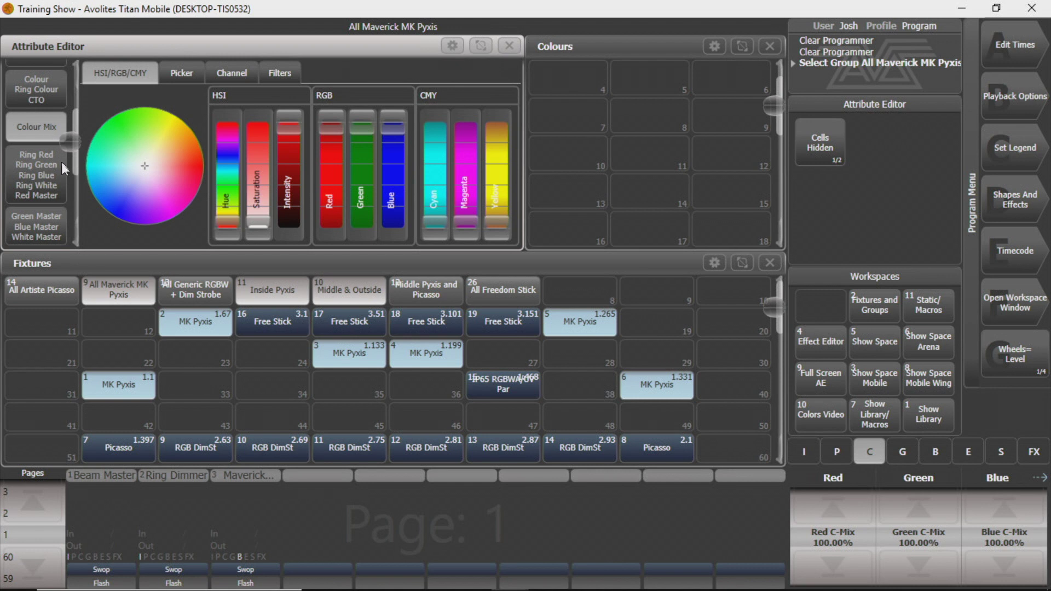
pyautogui.moveTo(63, 133)
pyautogui.mouseDown()
pyautogui.moveTo(70, 114)
pyautogui.moveTo(74, 151)
pyautogui.moveTo(73, 134)
pyautogui.mouseUp()
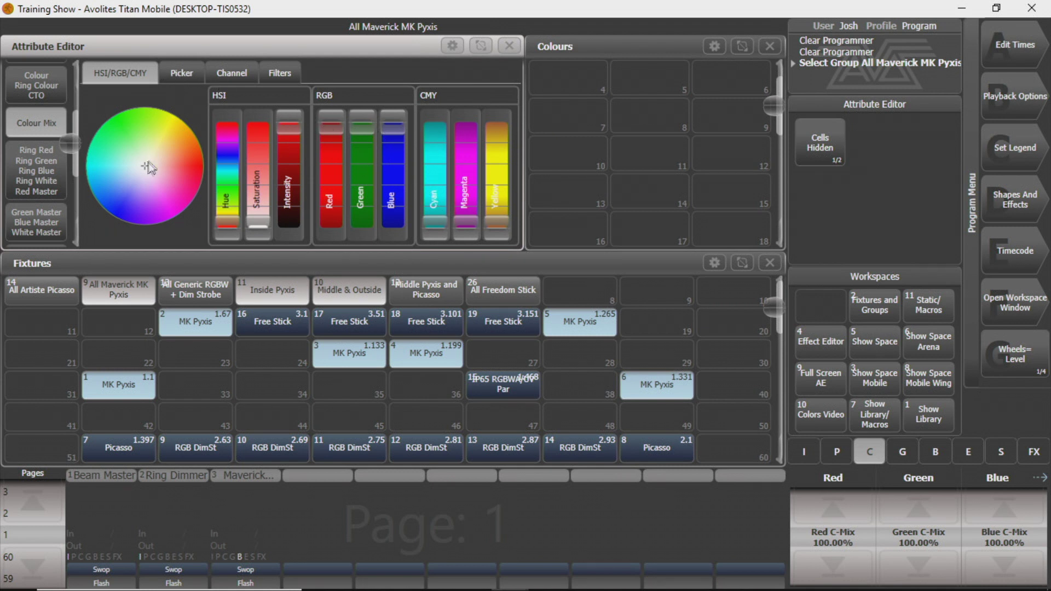
pyautogui.moveTo(148, 167)
pyautogui.mouseDown()
pyautogui.moveTo(159, 134)
pyautogui.moveTo(206, 163)
pyautogui.moveTo(180, 202)
pyautogui.moveTo(137, 216)
pyautogui.moveTo(104, 186)
pyautogui.moveTo(94, 154)
pyautogui.moveTo(110, 129)
pyautogui.moveTo(140, 116)
pyautogui.moveTo(170, 129)
pyautogui.moveTo(176, 159)
pyautogui.moveTo(171, 169)
pyautogui.moveTo(139, 169)
pyautogui.moveTo(152, 188)
pyautogui.moveTo(148, 165)
pyautogui.mouseUp()
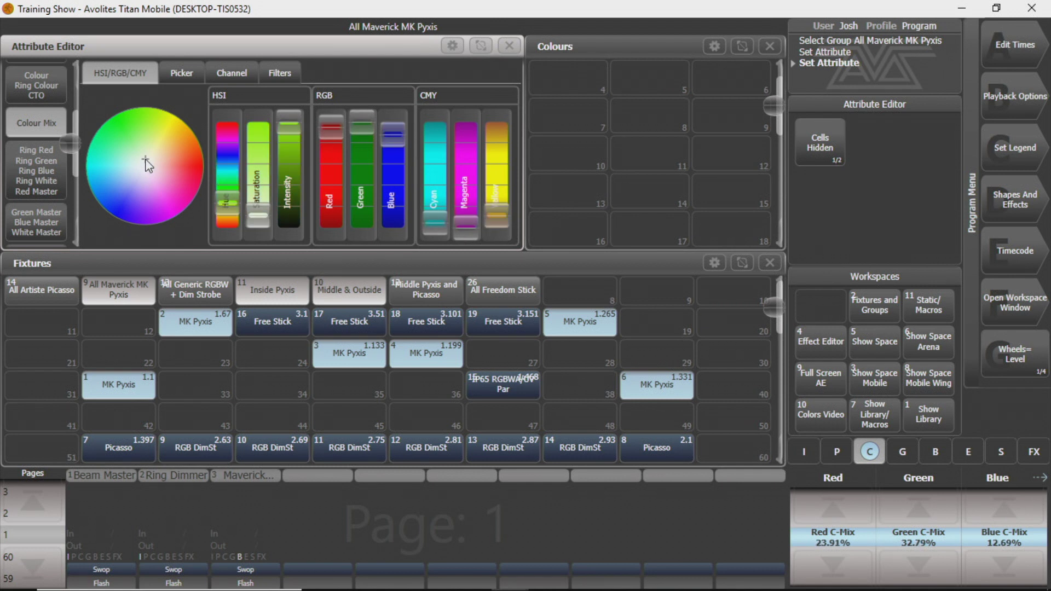
# Try the Picker and Channel colour controls, ending on magenta with Red and Blue C-Mix at 100% and Green at 0%
pyautogui.click(175, 72)
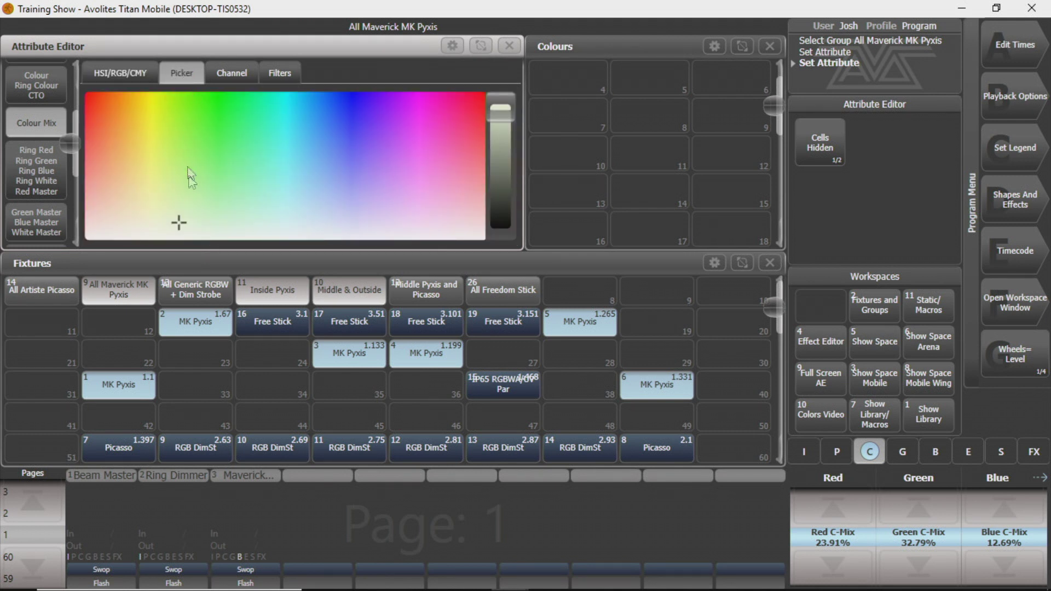
pyautogui.moveTo(173, 229)
pyautogui.mouseDown()
pyautogui.moveTo(148, 169)
pyautogui.moveTo(109, 123)
pyautogui.mouseUp()
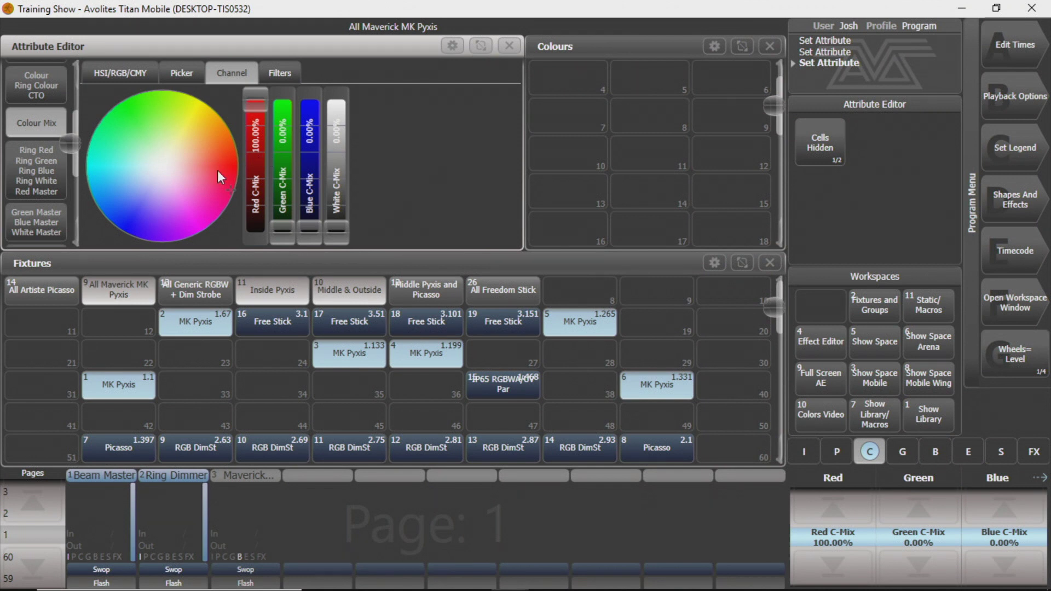
pyautogui.moveTo(219, 185); pyautogui.dragTo(116, 175)
pyautogui.moveTo(282, 132); pyautogui.dragTo(310, 233)
pyautogui.moveTo(336, 175); pyautogui.dragTo(350, 280)
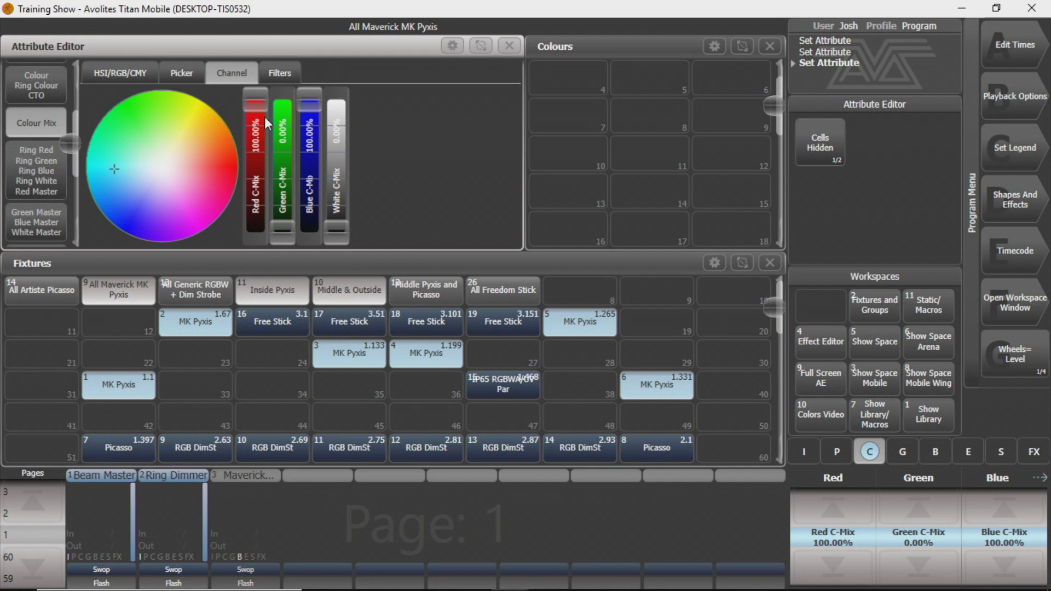
# Examine the Lee, Roscolux and GamColor filter swatches available for the selected fixtures
pyautogui.click(269, 75)
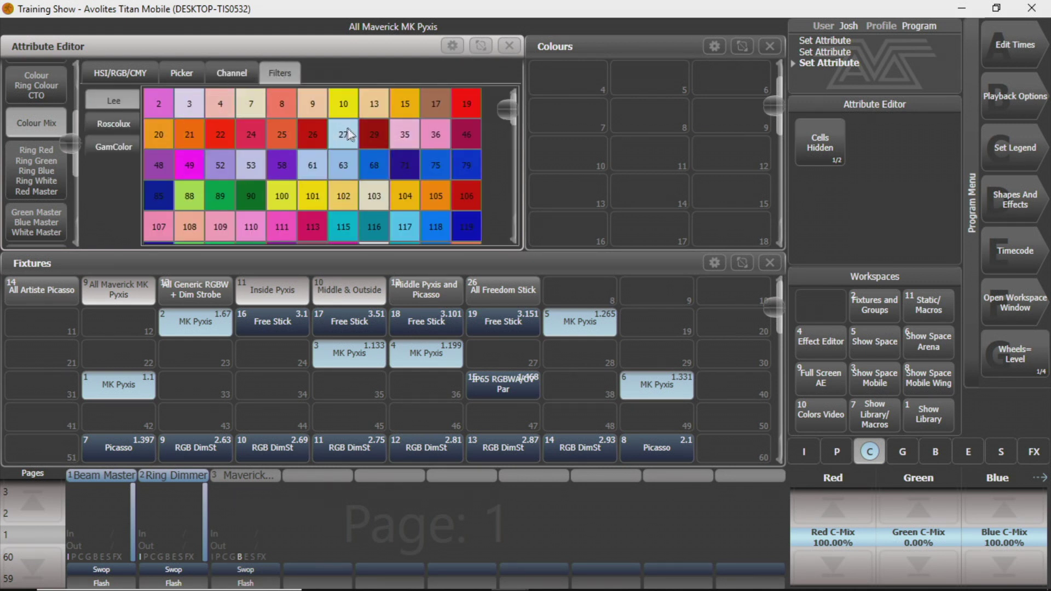
pyautogui.click(117, 138)
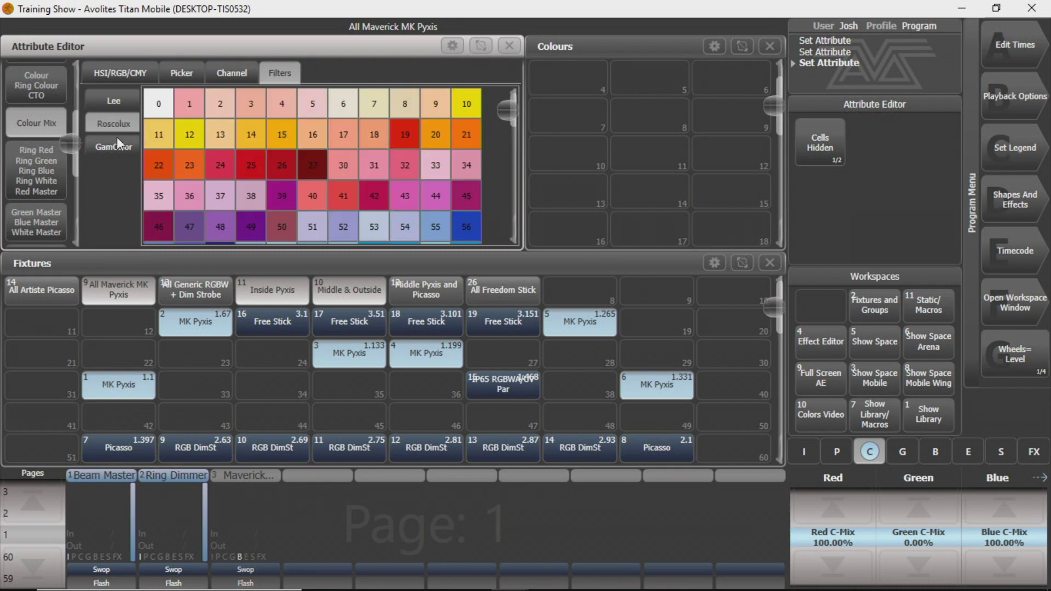
pyautogui.click(124, 104)
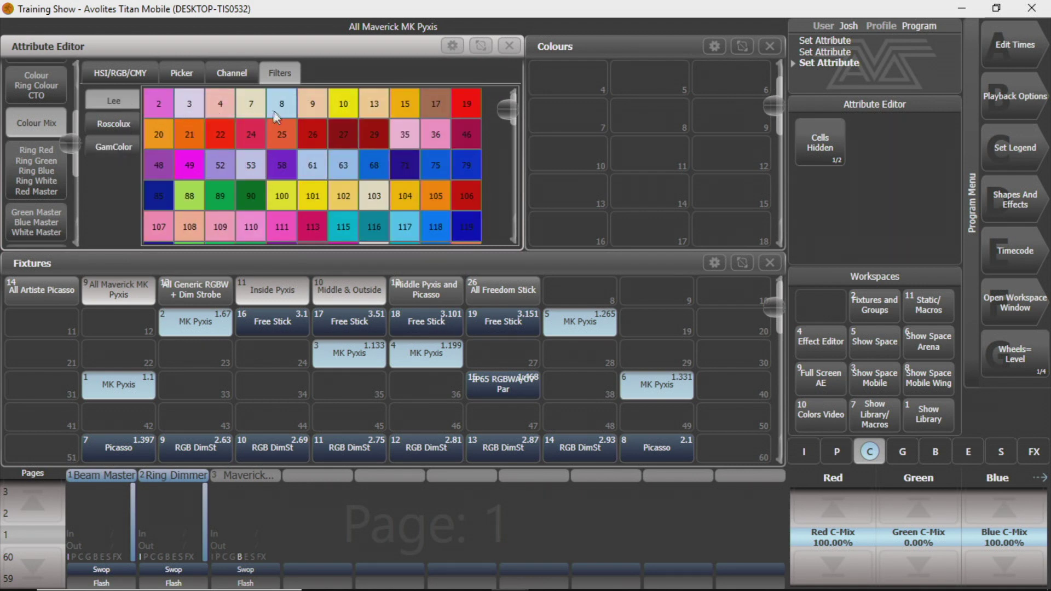
pyautogui.scroll(-15, 274, 115)
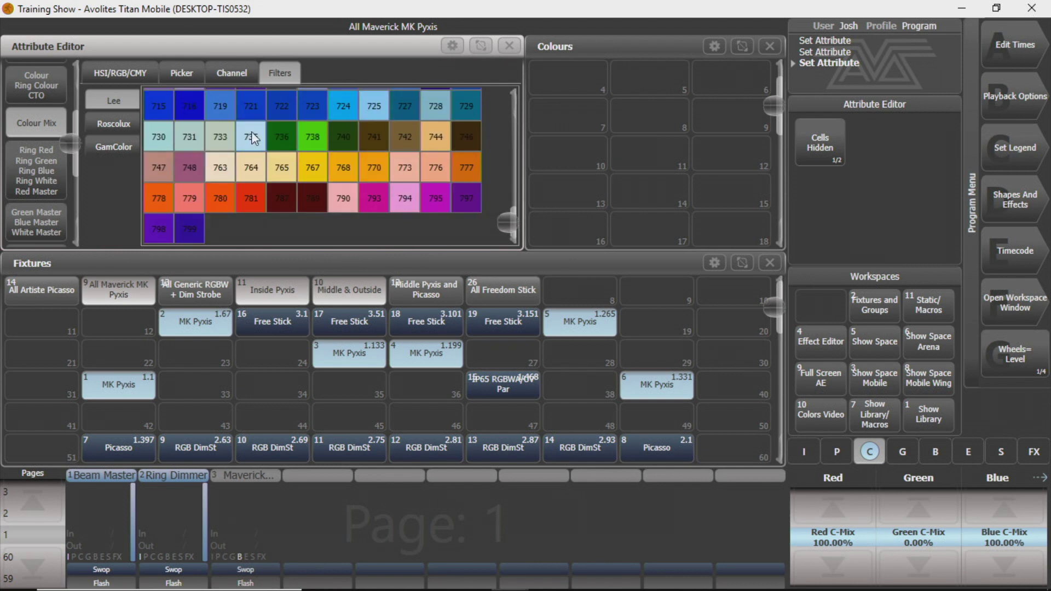
pyautogui.click(93, 125)
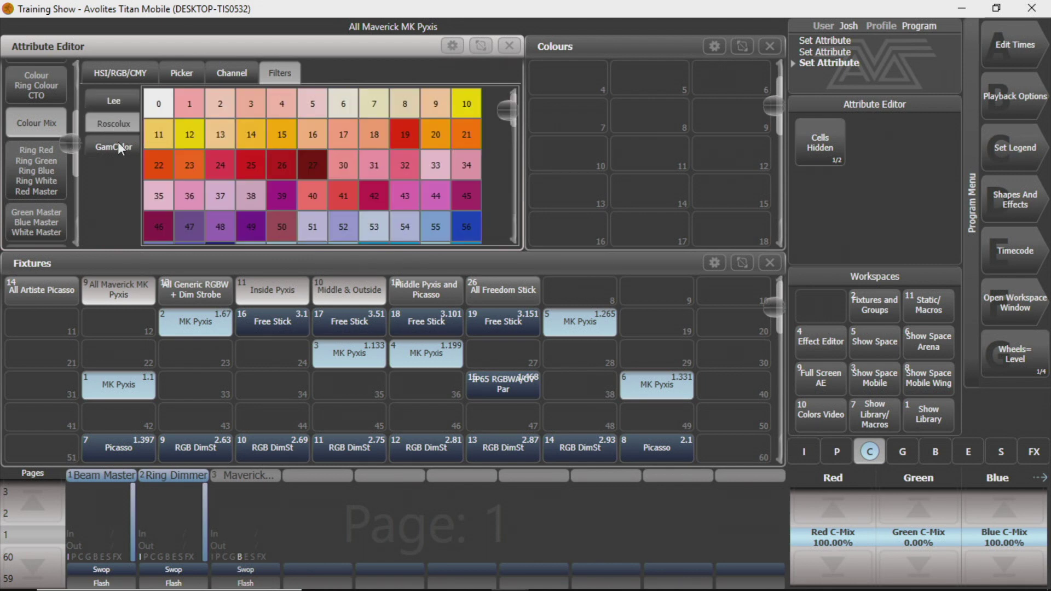
pyautogui.click(106, 145)
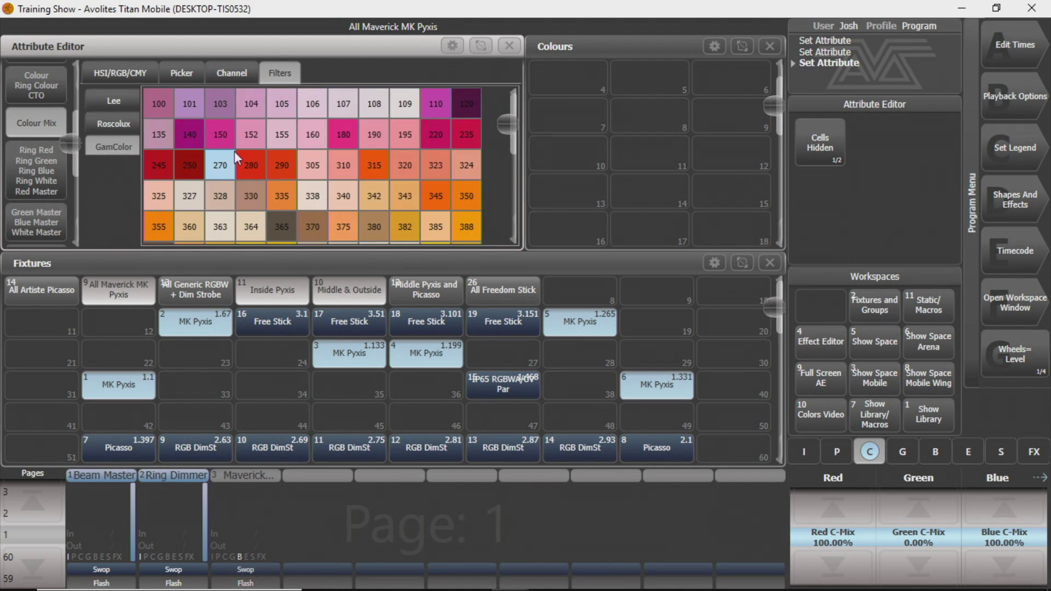
pyautogui.scroll(-10, 235, 158)
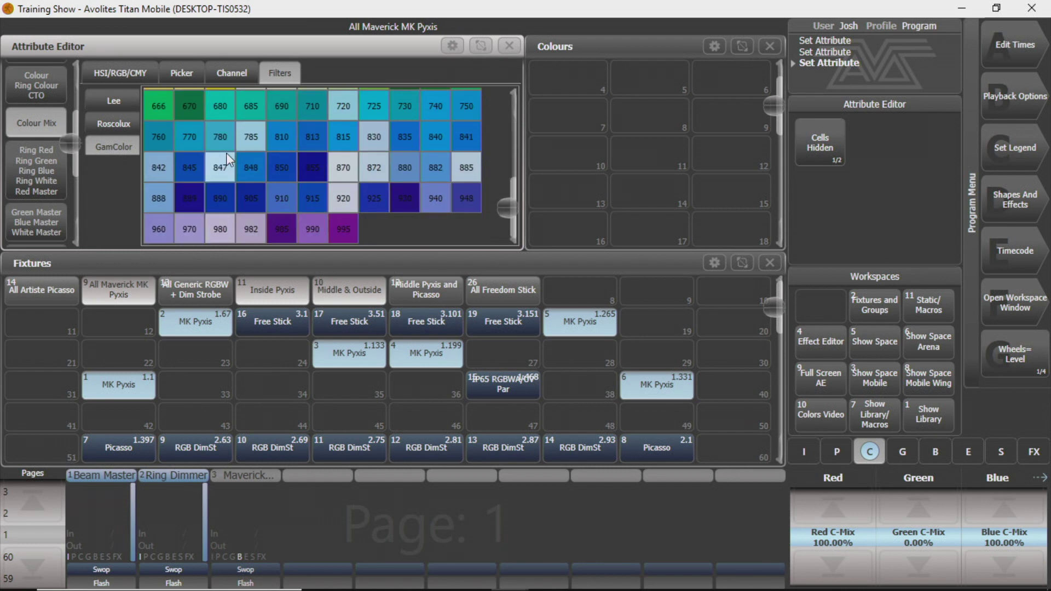
pyautogui.scroll(10, 227, 155)
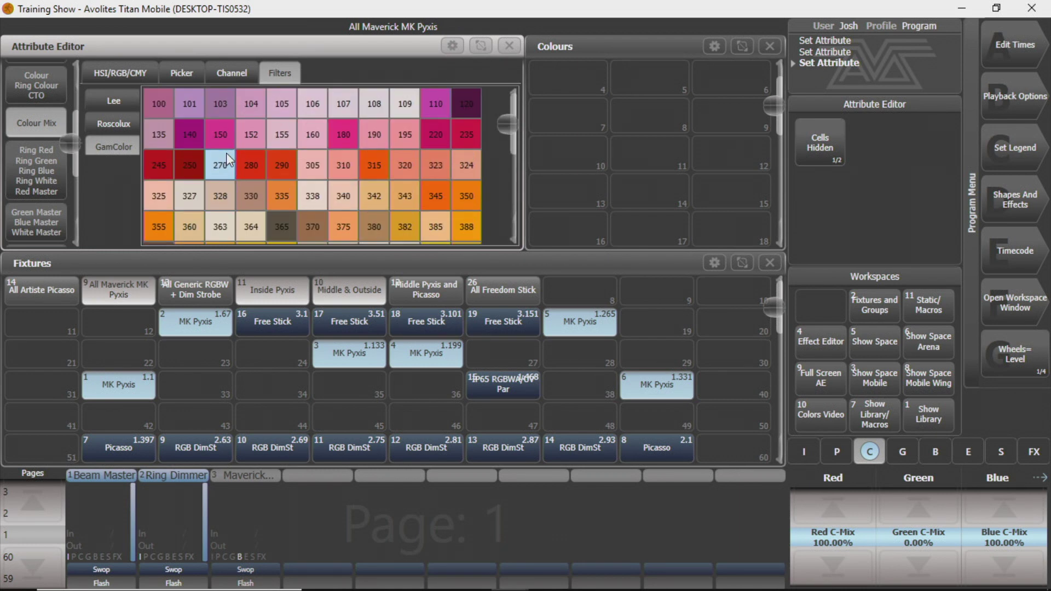
pyautogui.click(116, 124)
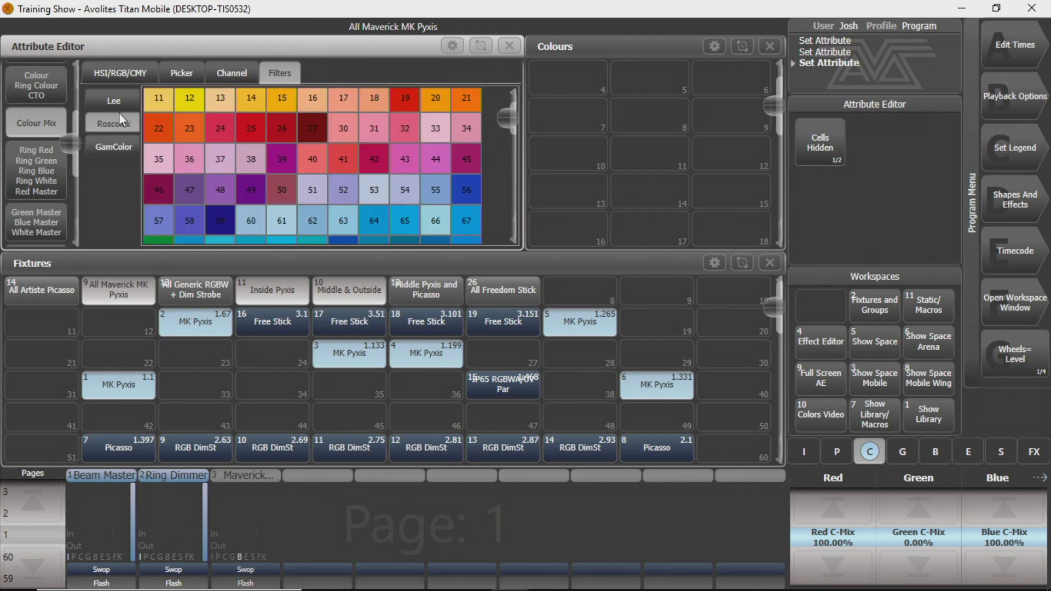
pyautogui.scroll(-5, 224, 150)
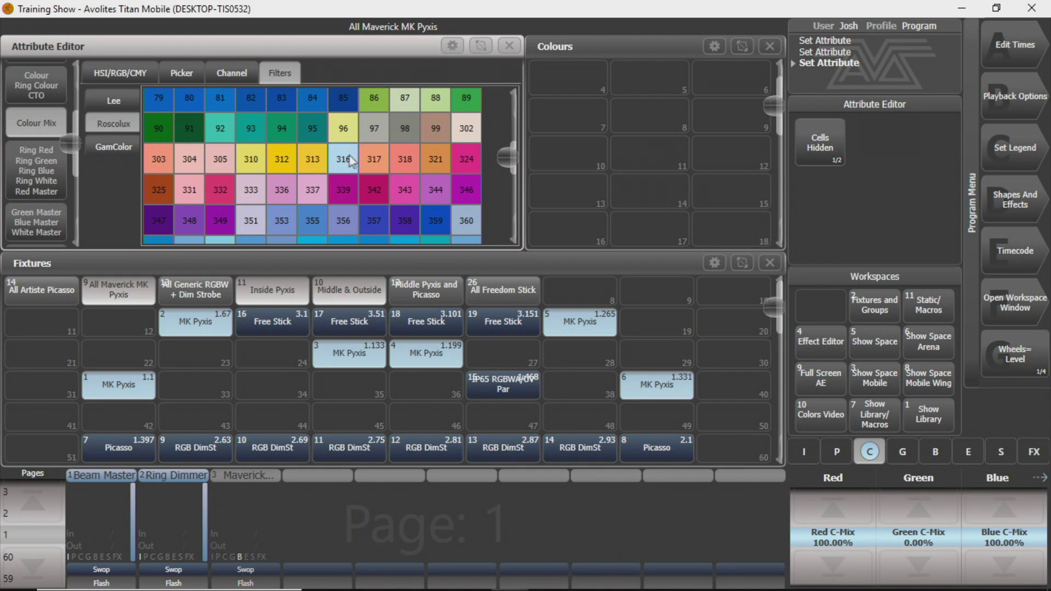
pyautogui.scroll(3, 335, 163)
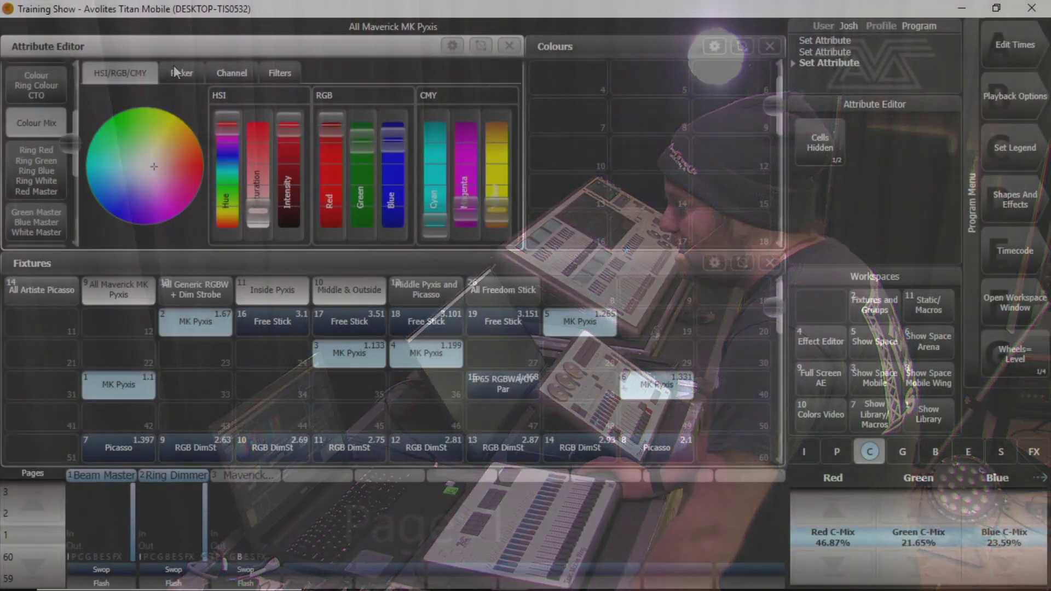
# Review the HSI/RGB/CMY colour controls and the Colours window's size, position, screen and appearance options
pyautogui.click(194, 70)
pyautogui.click(147, 73)
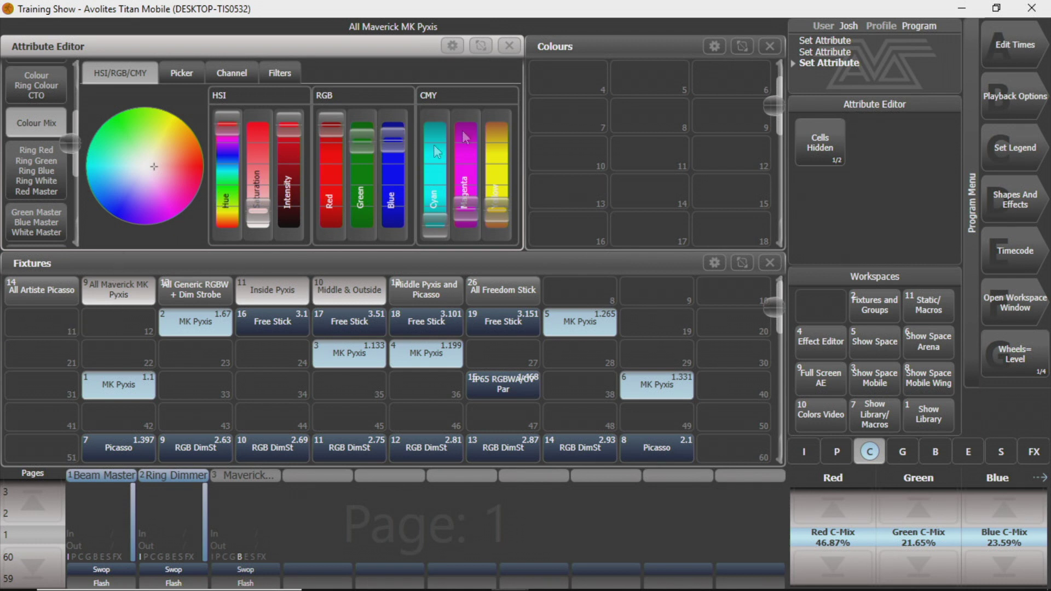
pyautogui.click(594, 44)
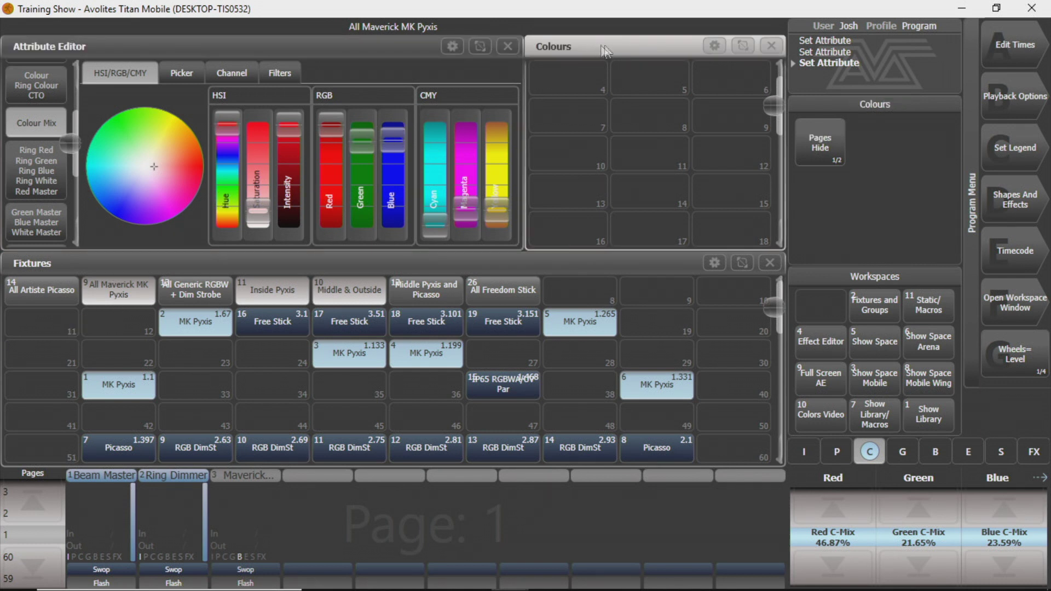
pyautogui.click(712, 47)
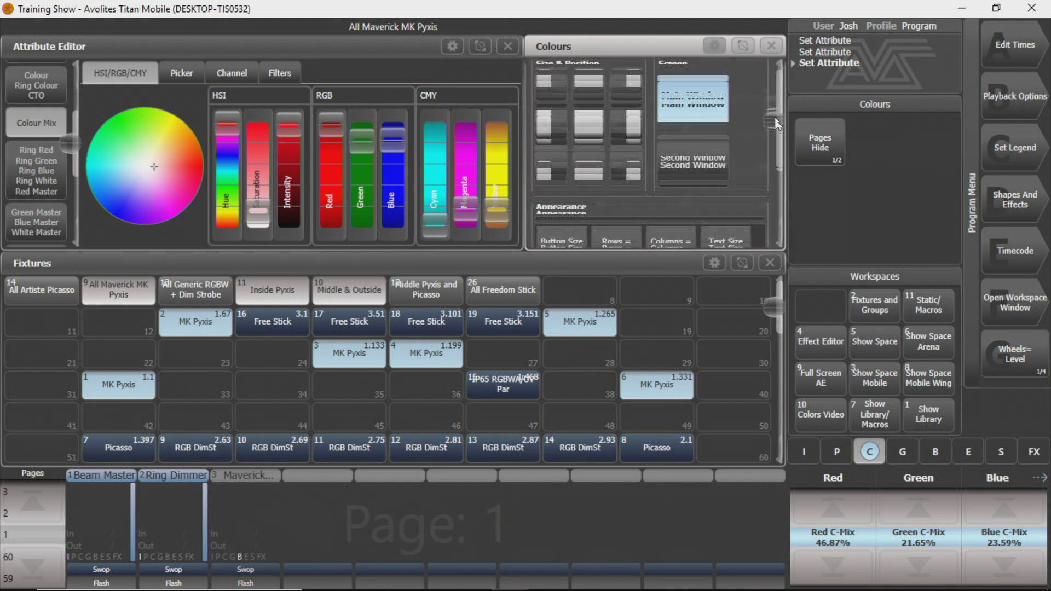
pyautogui.scroll(-3, 759, 117)
pyautogui.scroll(3, 711, 104)
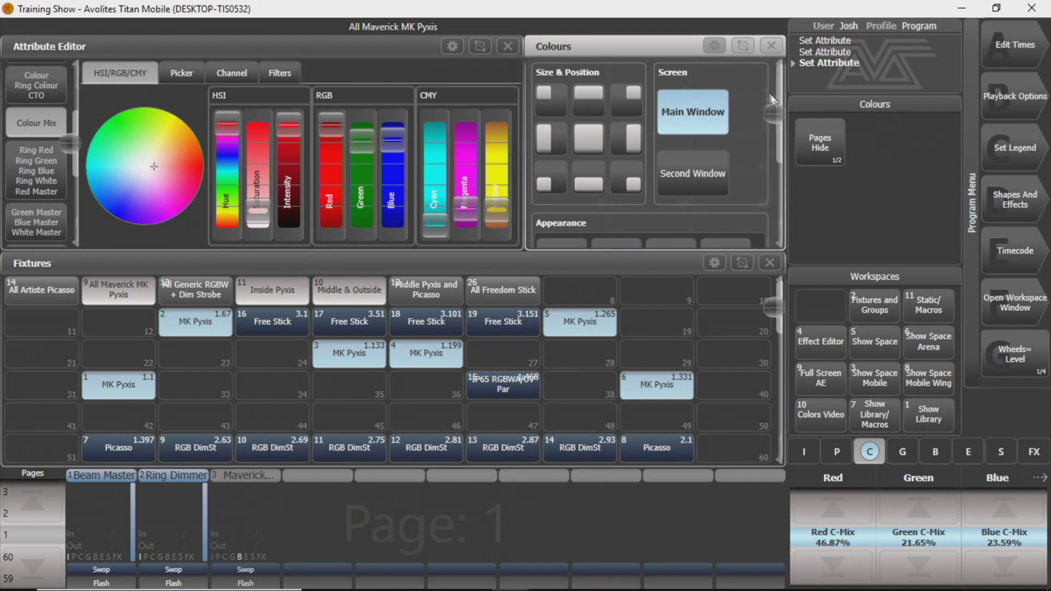
pyautogui.click(743, 46)
pyautogui.moveTo(527, 36); pyautogui.dragTo(751, 229)
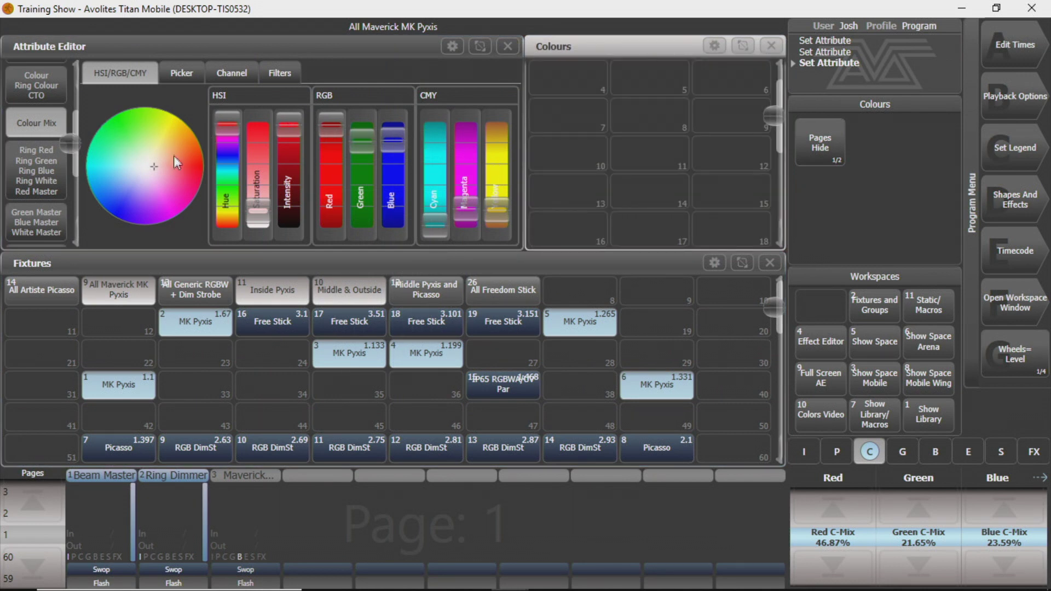
# Set the group's colour mix to pure red with the Picker, about 99% Red C-Mix and 0% Green and Blue
pyautogui.click(148, 168)
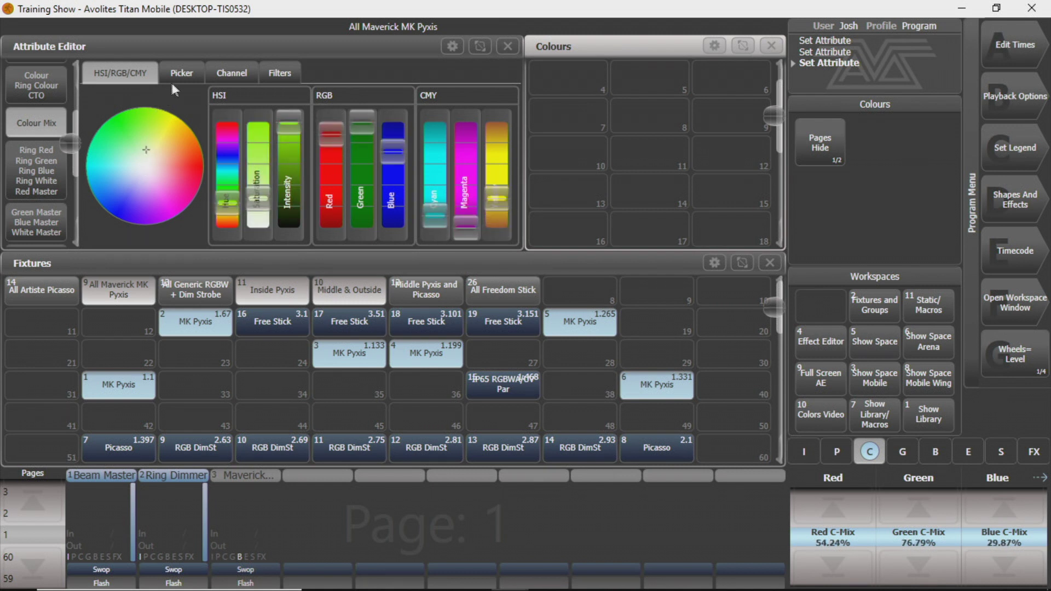
pyautogui.click(177, 78)
pyautogui.moveTo(158, 174)
pyautogui.mouseDown()
pyautogui.moveTo(131, 120)
pyautogui.moveTo(55, 94)
pyautogui.mouseUp()
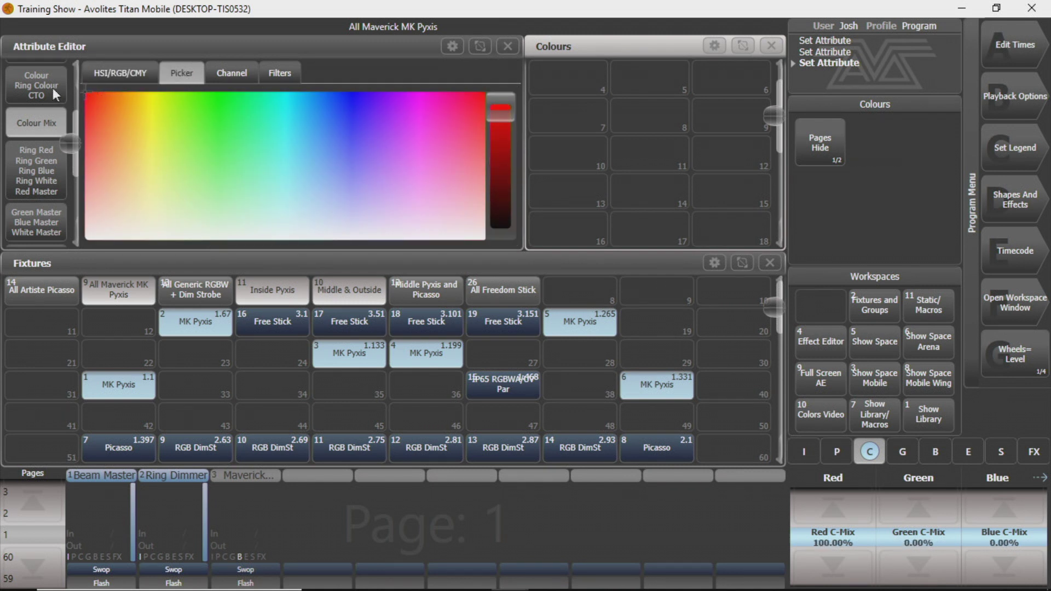
pyautogui.click(500, 114)
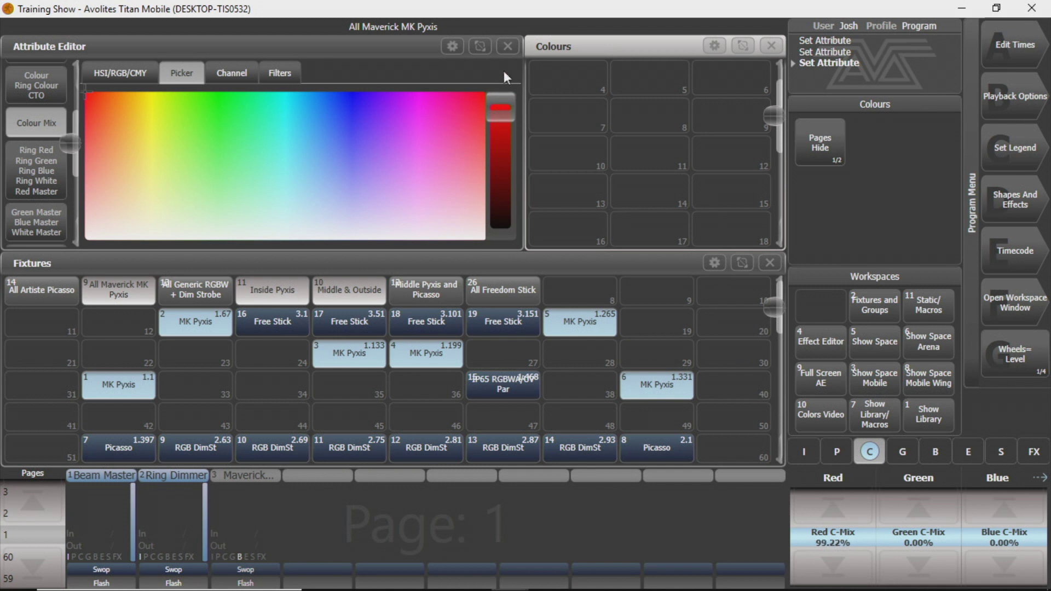
# Start a colour palette in slot 4 of the Colours window with the legend "Maverick Beam Red"
pyautogui.click(590, 80)
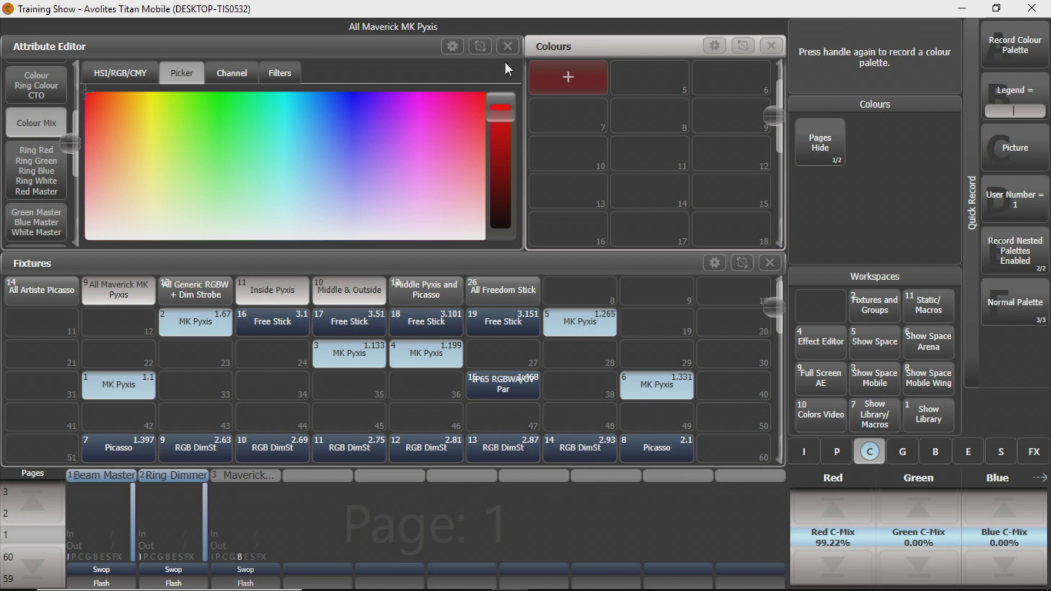
pyautogui.write('Maverick')
pyautogui.write(' Beam')
pyautogui.write(' REd')
pyautogui.press('BackSpace')
pyautogui.press('BackSpace')
pyautogui.write('ed')
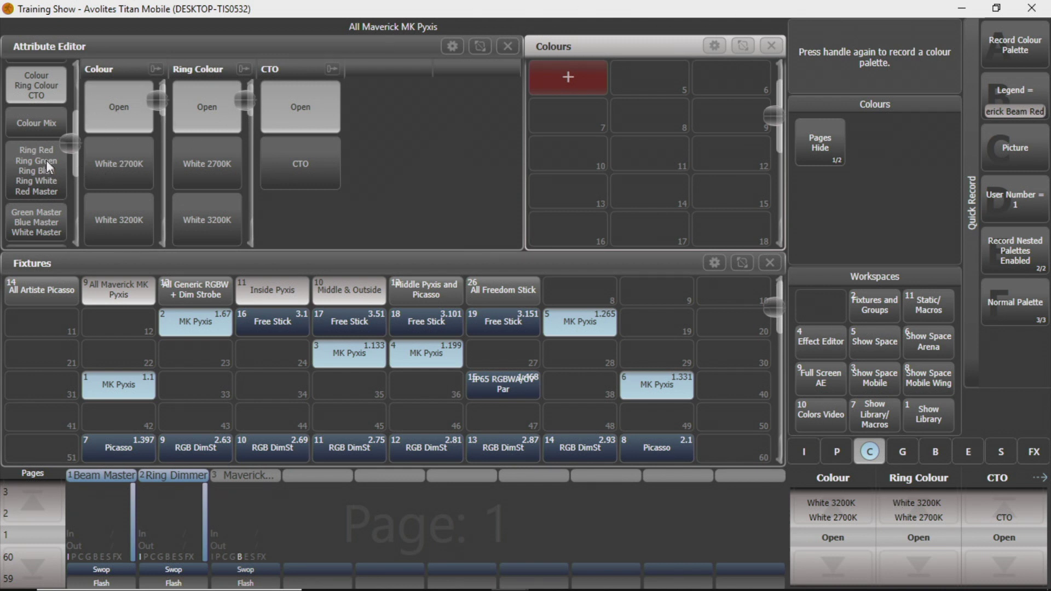
# Check the values of the Colour, Colour Mix, Ring and Master colour attributes before recording the palette
pyautogui.scroll(1, 51, 164)
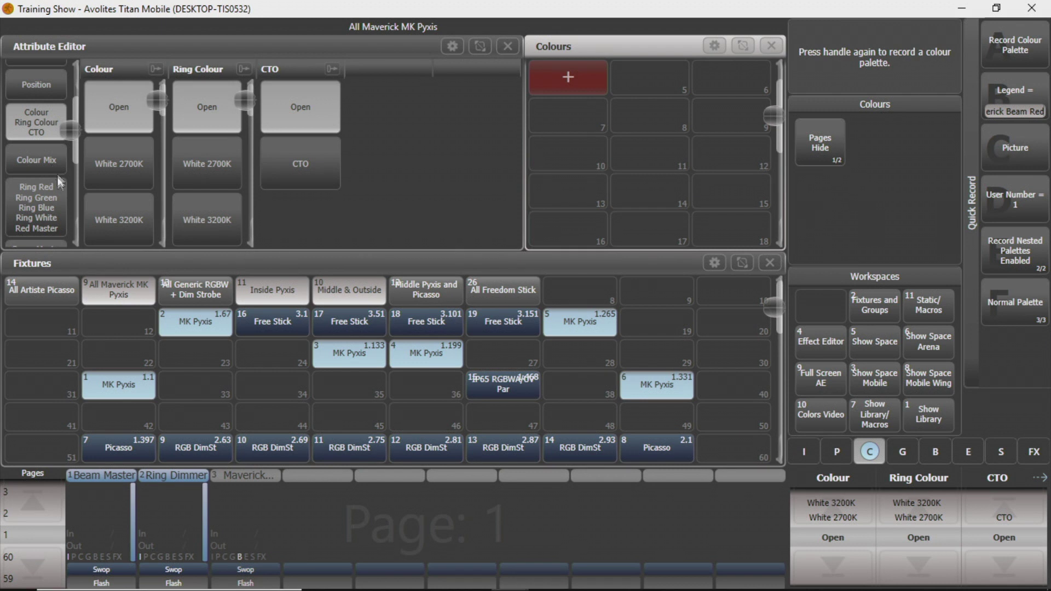
pyautogui.click(56, 181)
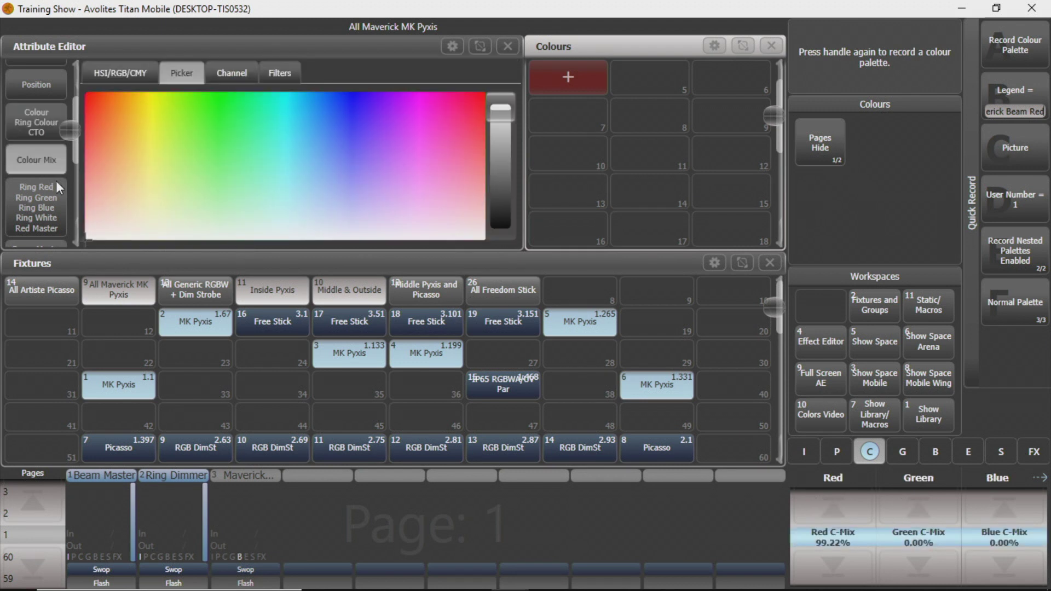
pyautogui.click(56, 186)
pyautogui.click(56, 186)
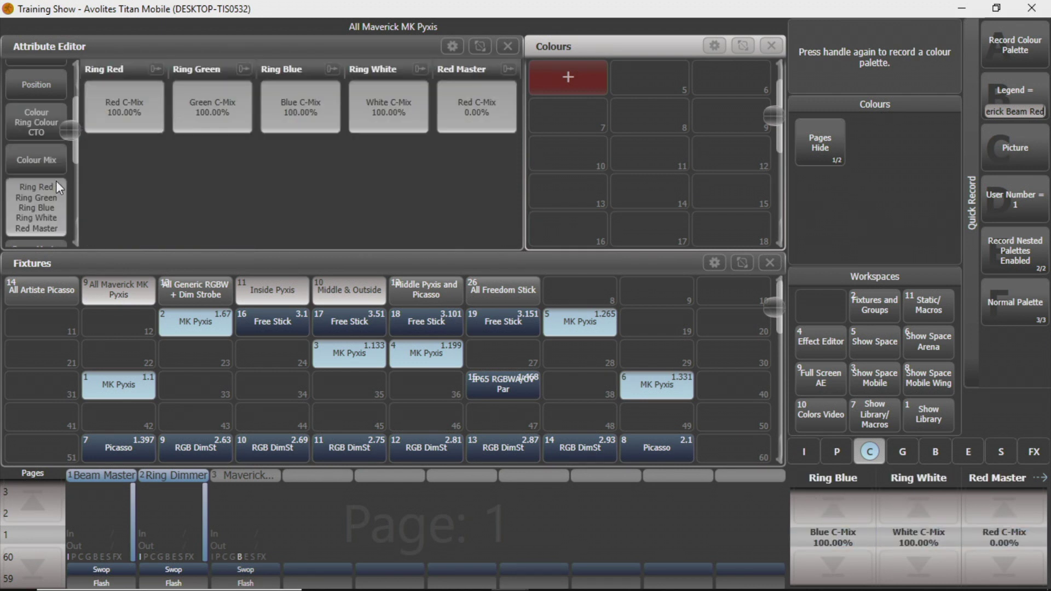
pyautogui.click(56, 186)
pyautogui.click(56, 180)
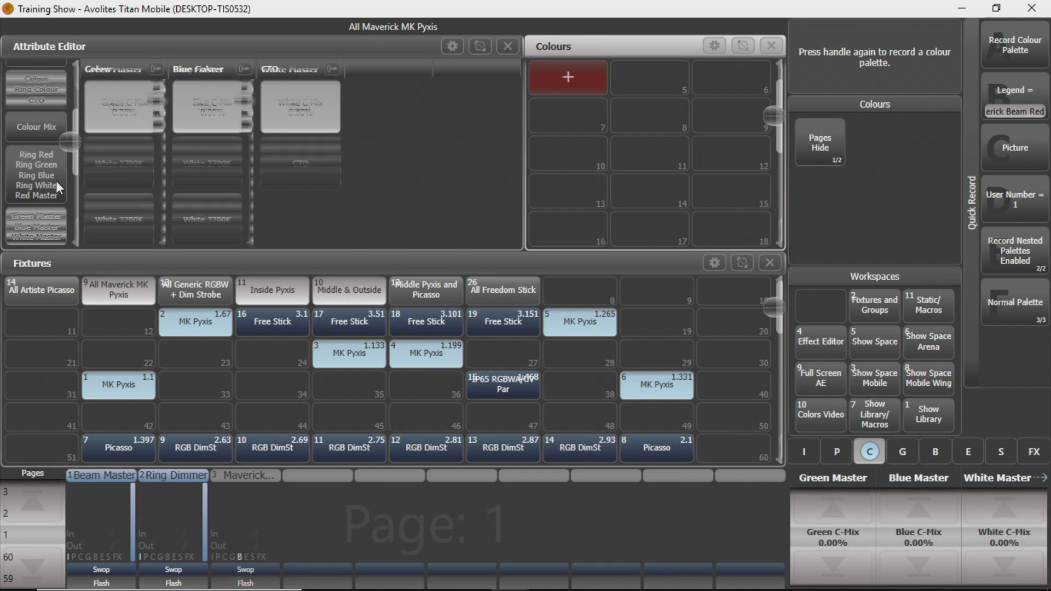
pyautogui.click(56, 181)
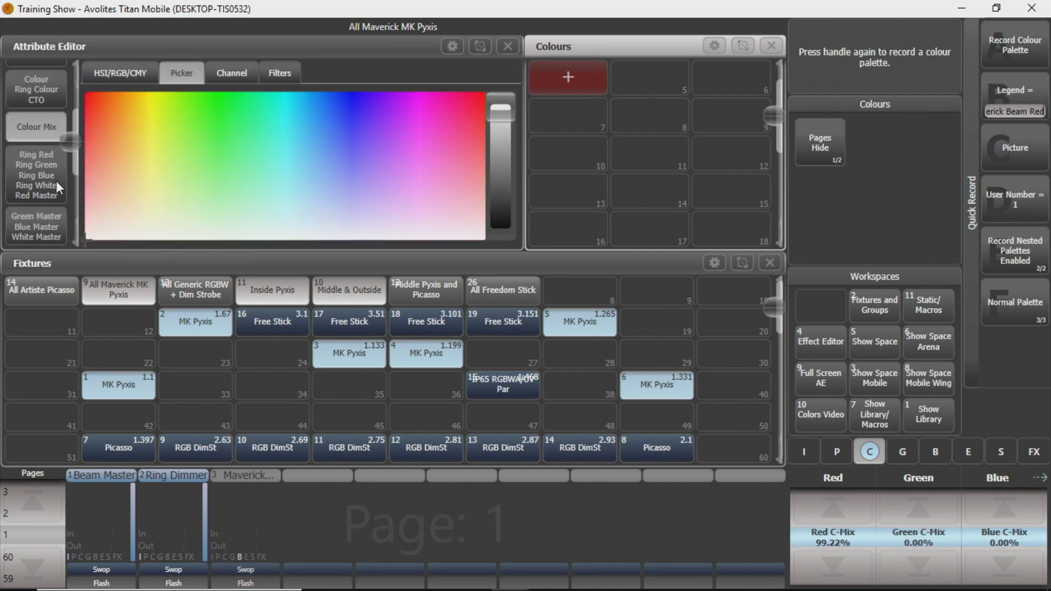
pyautogui.click(56, 181)
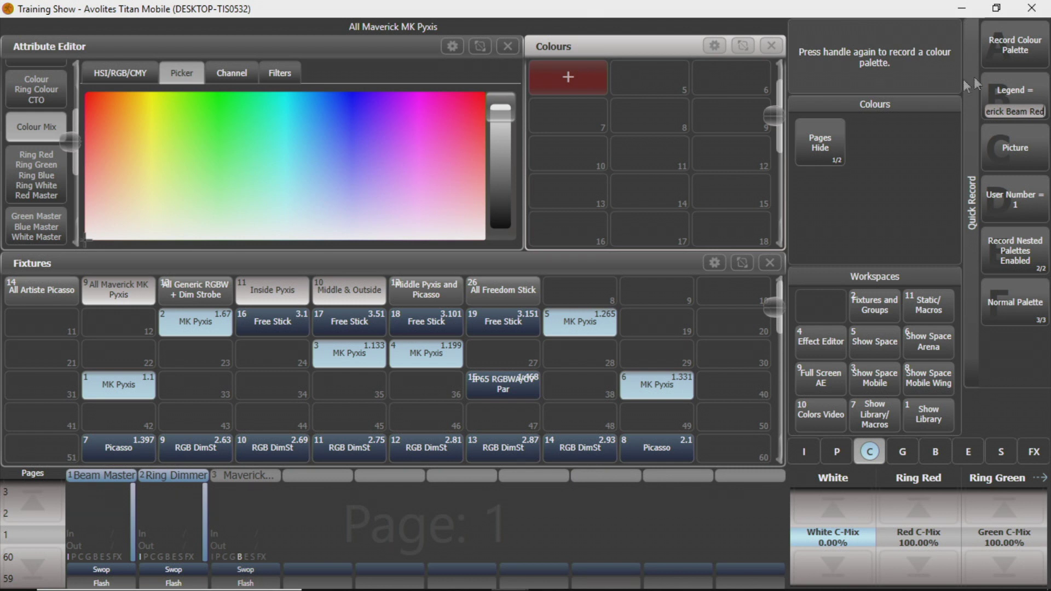
# Record the Maverick Beam Red colour palette and clear the programmer
pyautogui.click(1018, 57)
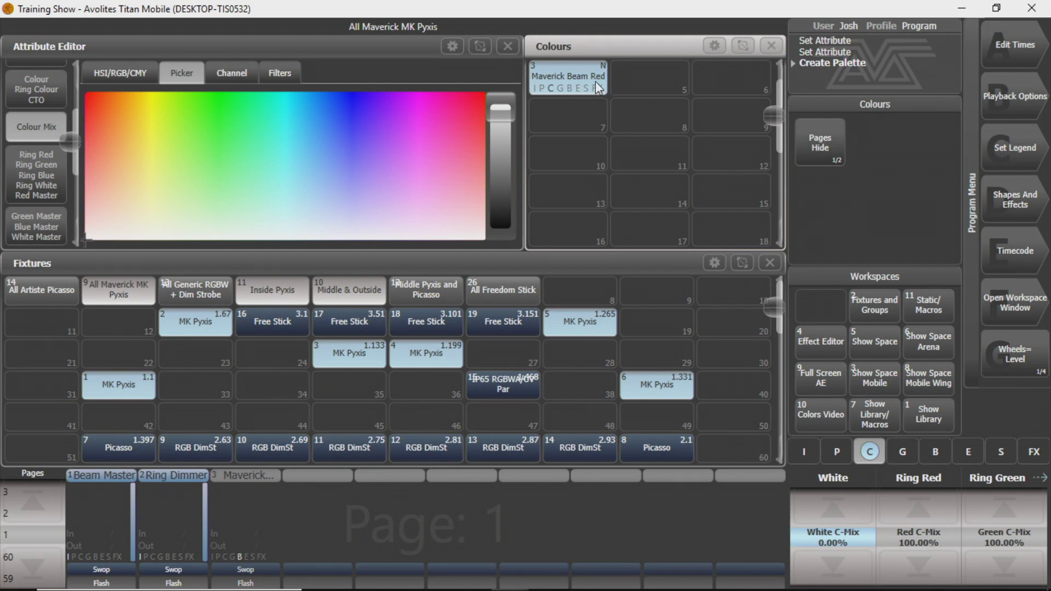
pyautogui.hotkey('ctrl', 'BackSpace')
pyautogui.hotkey('ctrl', 'BackSpace')
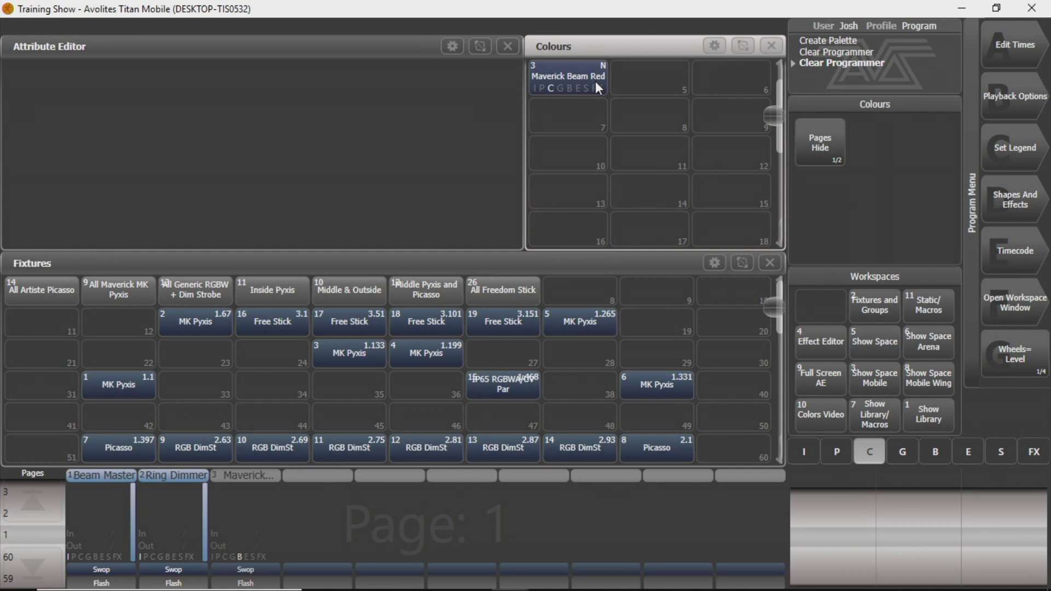
# Select the All Maverick MK Pyxis group and show its Colour, Ring Colour and CTO attributes
pyautogui.click(129, 288)
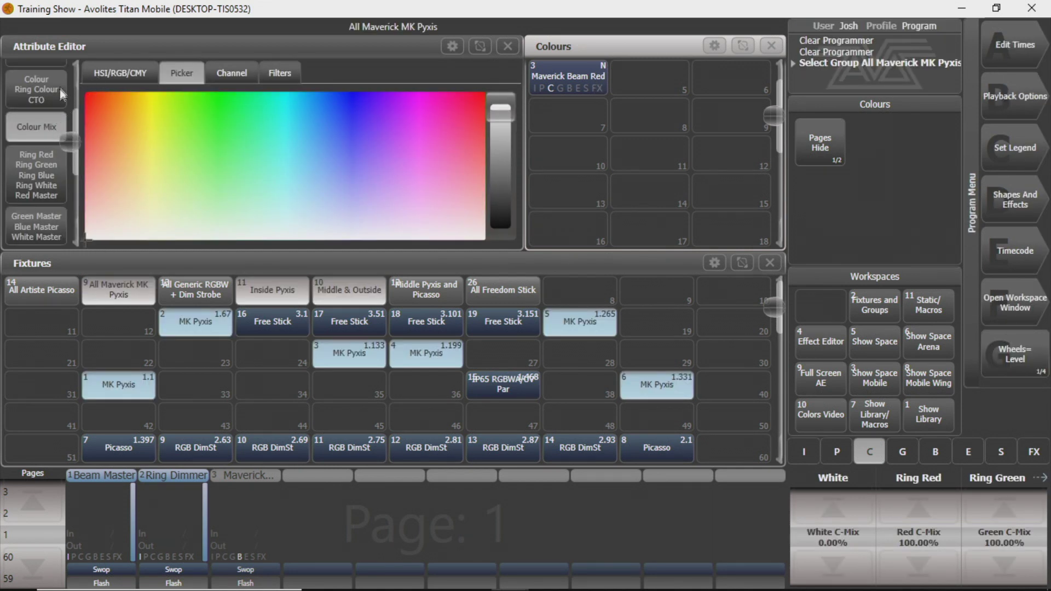
pyautogui.scroll(3, 42, 117)
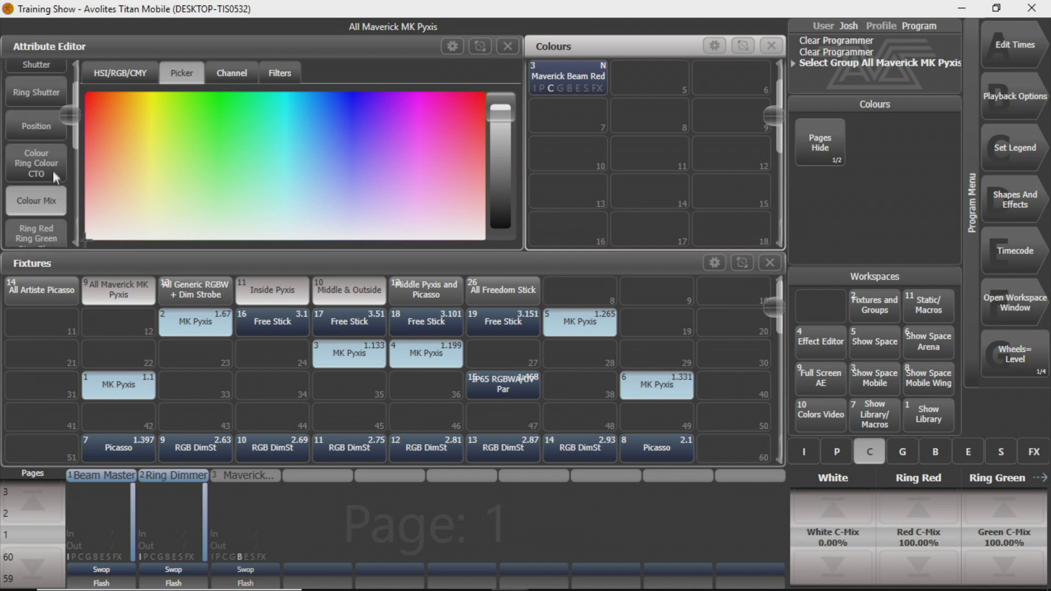
pyautogui.click(52, 172)
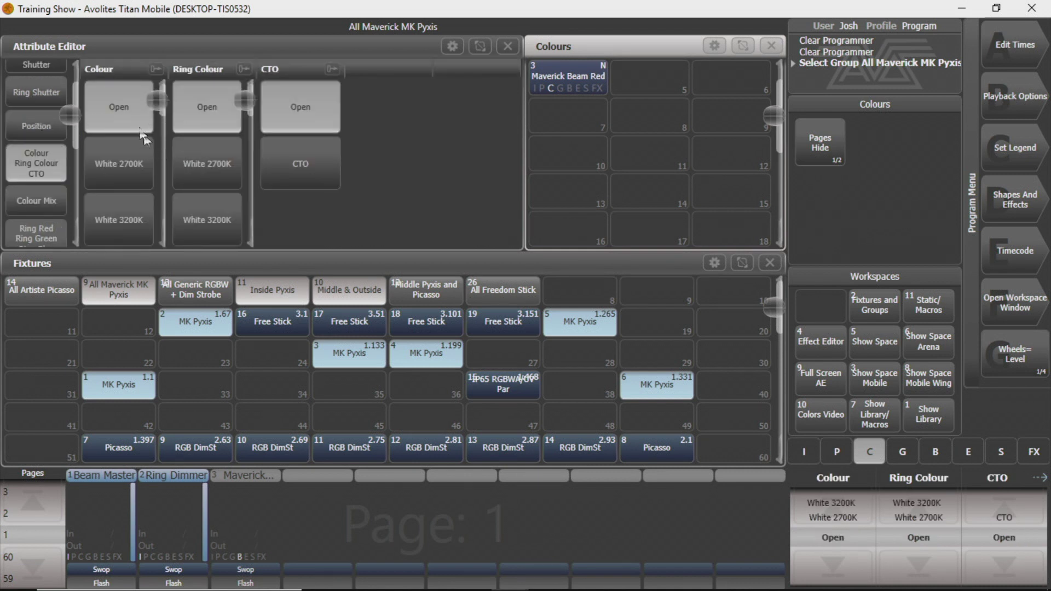
# Set the group's Colour to the Blu - Cy preset and raise its value from 0% to 100%
pyautogui.scroll(-5, 133, 122)
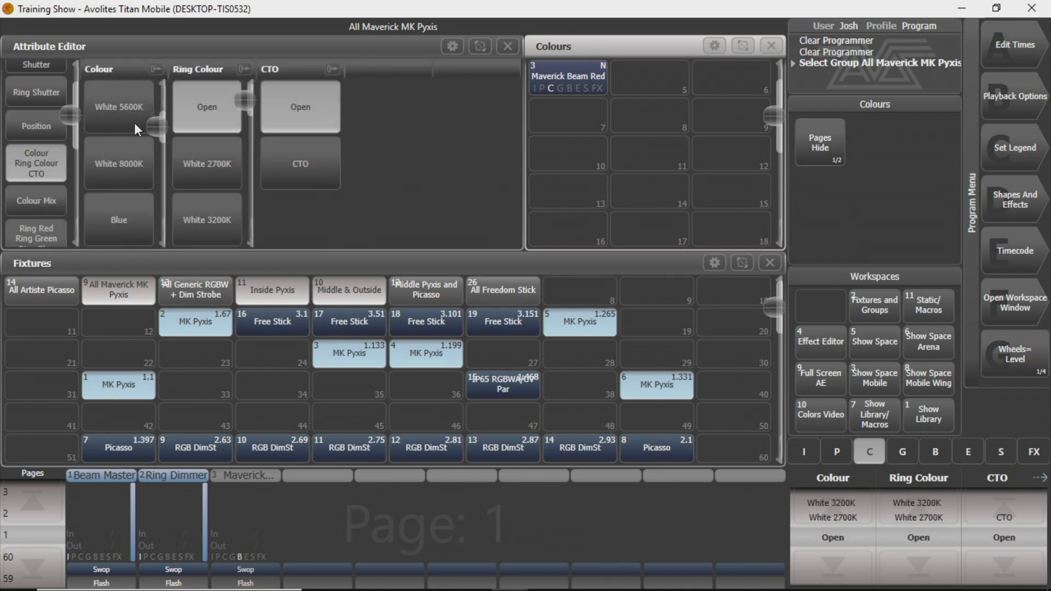
pyautogui.scroll(5, 133, 123)
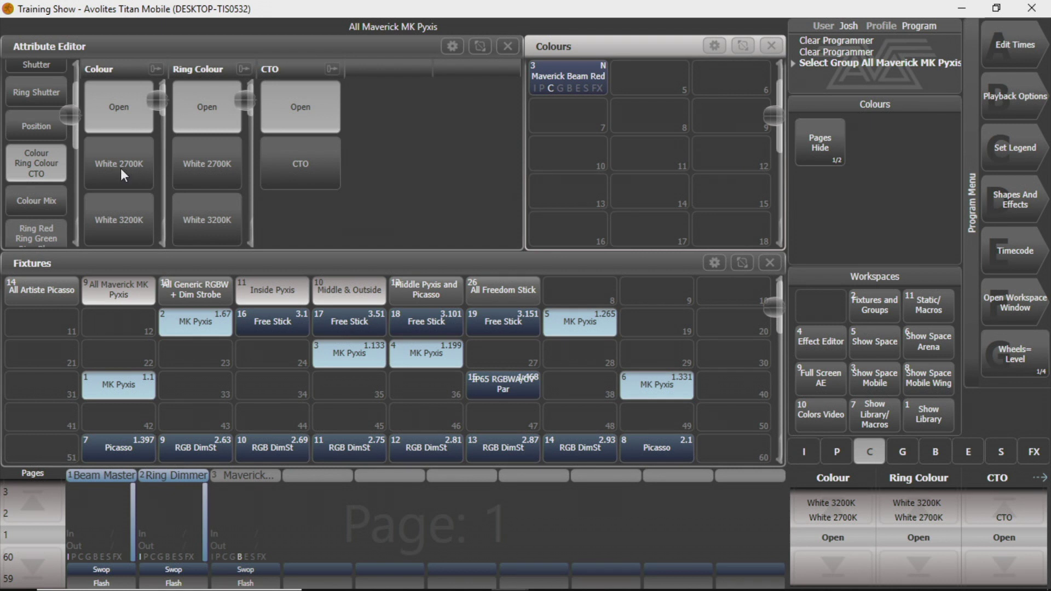
pyautogui.scroll(-3, 122, 174)
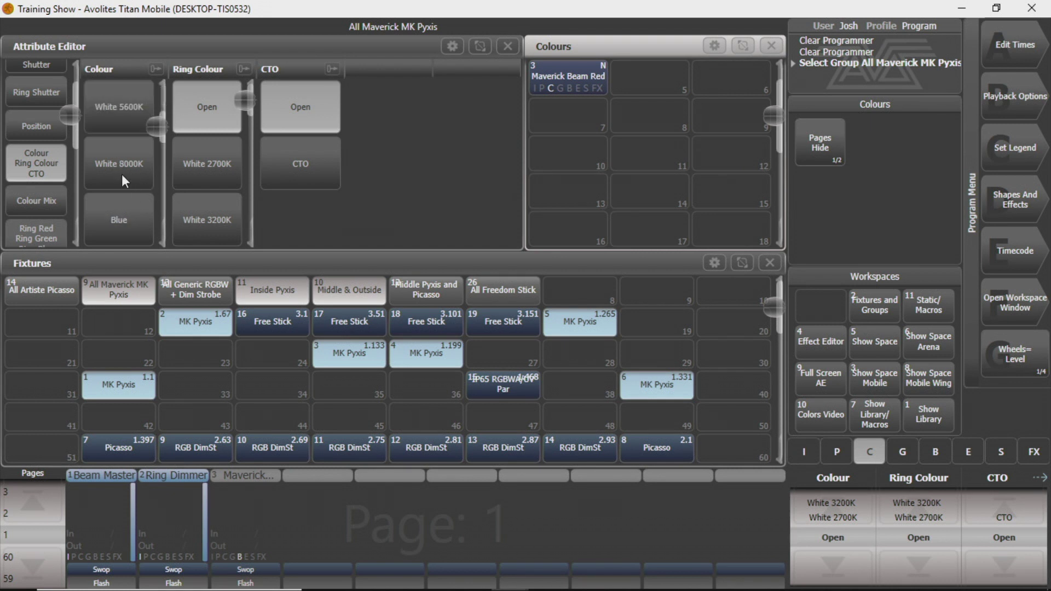
pyautogui.scroll(-5, 122, 174)
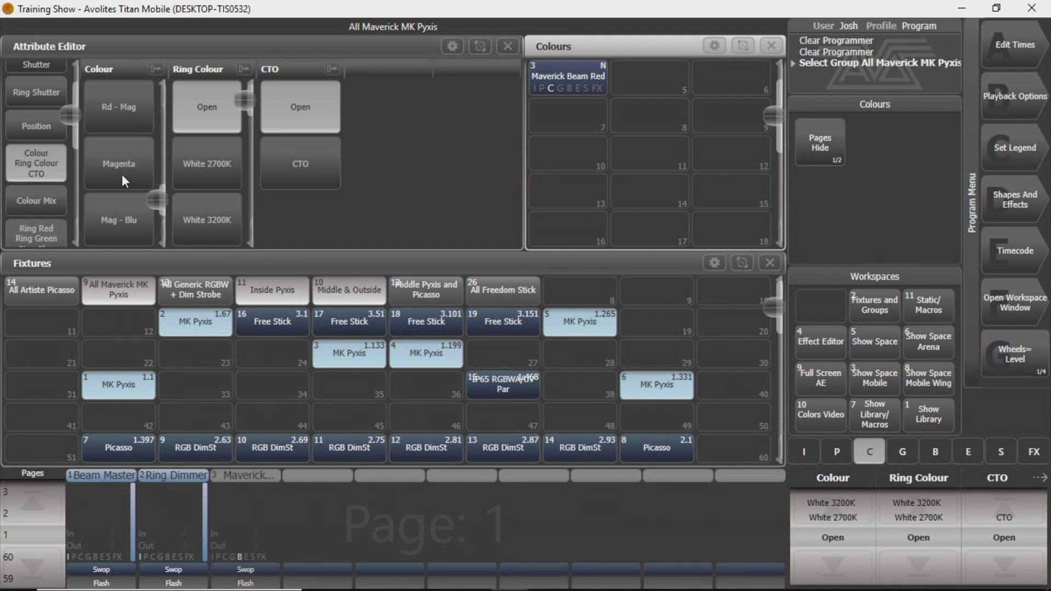
pyautogui.scroll(8, 121, 177)
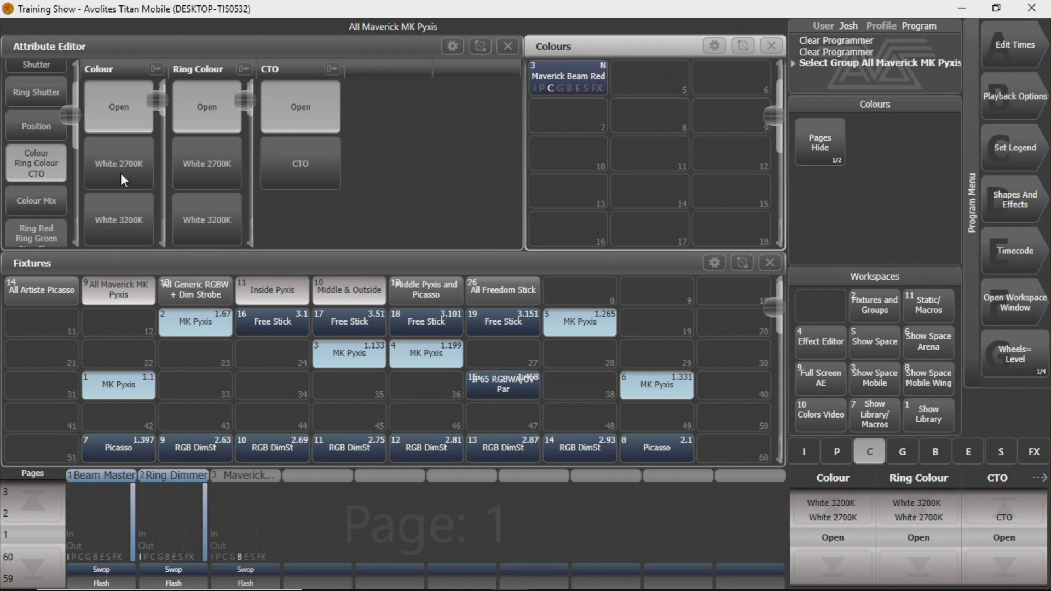
pyautogui.scroll(-2, 126, 165)
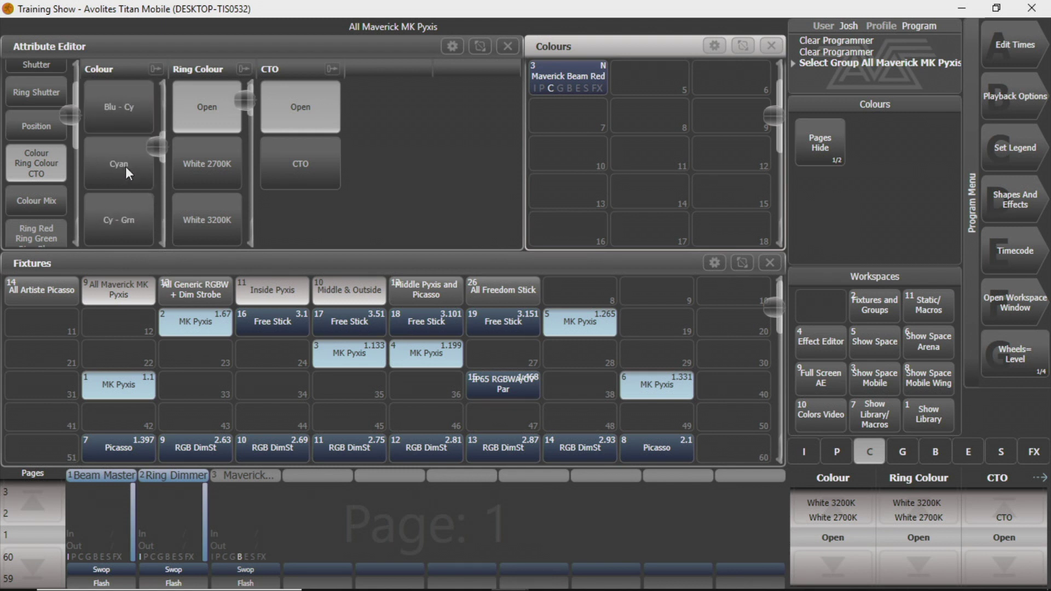
pyautogui.scroll(1, 125, 167)
pyautogui.click(120, 166)
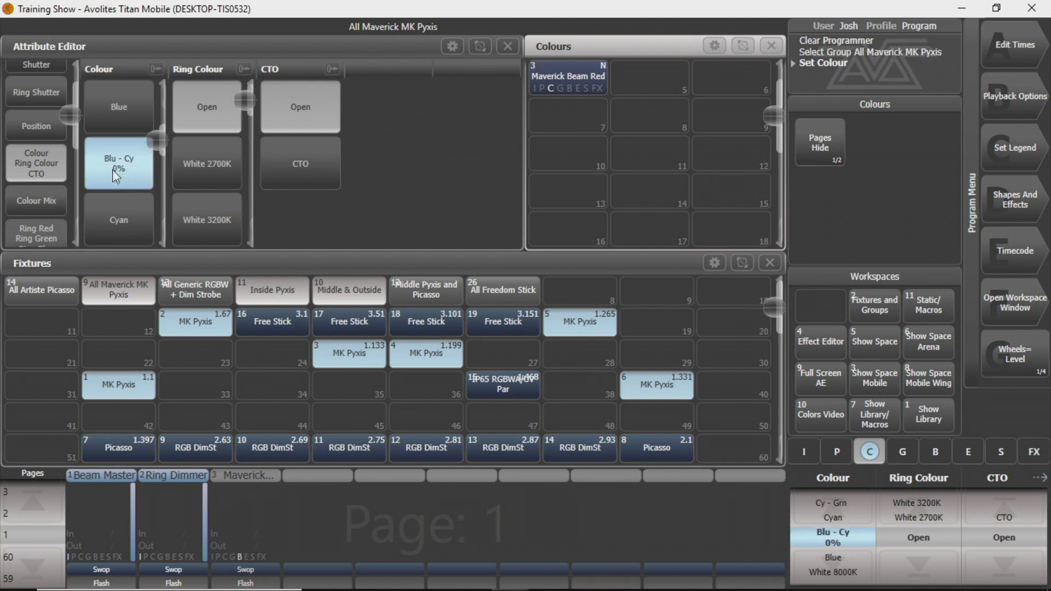
pyautogui.moveTo(107, 159); pyautogui.dragTo(4, 198)
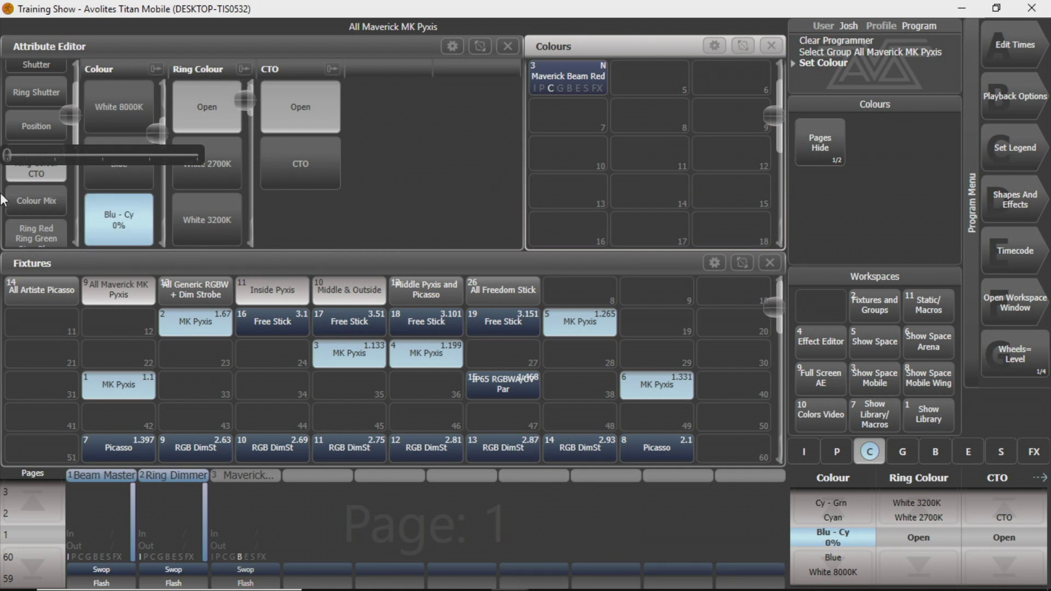
pyautogui.moveTo(137, 155); pyautogui.dragTo(196, 155)
pyautogui.click(358, 207)
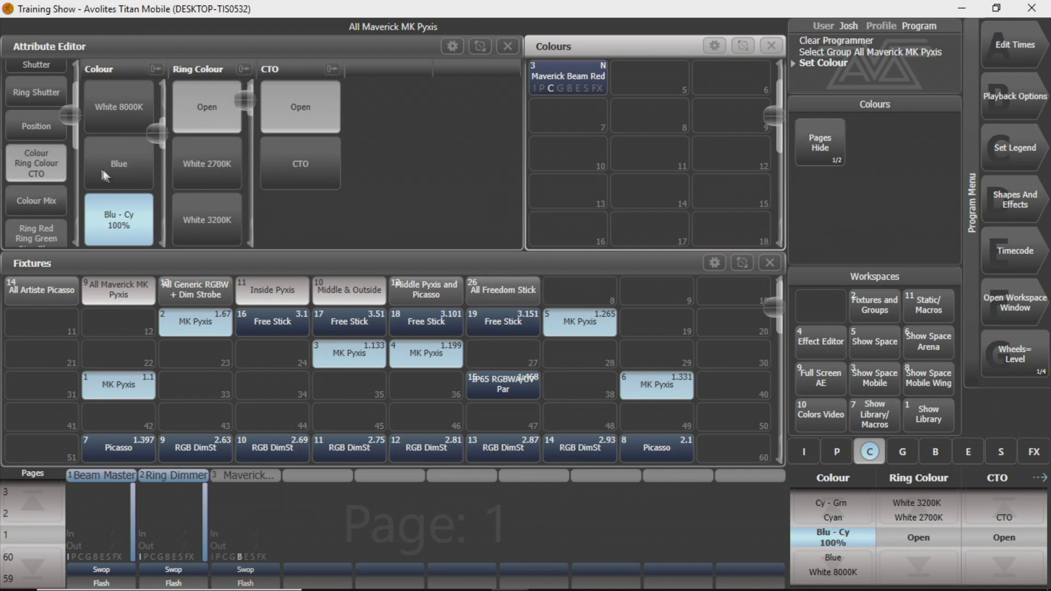
# Set both Colour and Ring Colour of the group to Open
pyautogui.scroll(3, 110, 171)
pyautogui.click(134, 128)
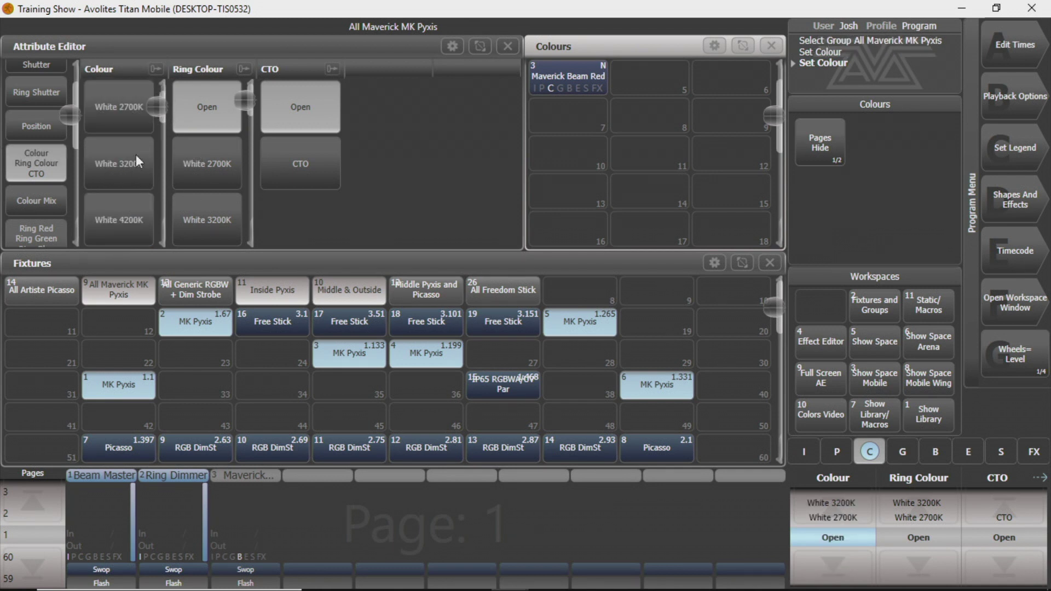
pyautogui.click(206, 109)
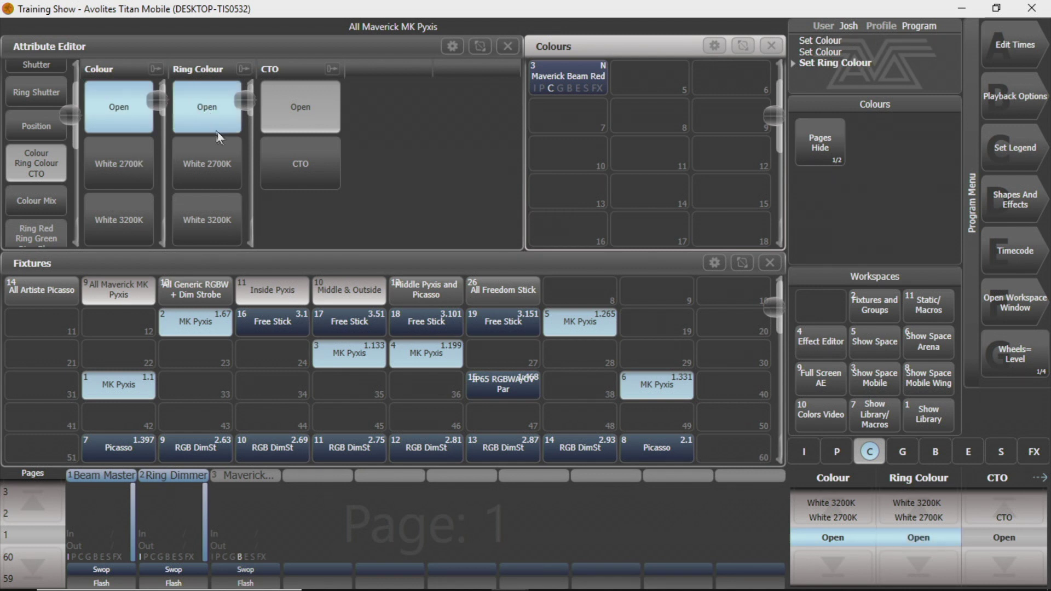
# Try the White 2700K preset for the Ring Colour, ending on White 3200K
pyautogui.scroll(-3, 196, 146)
pyautogui.scroll(3, 195, 149)
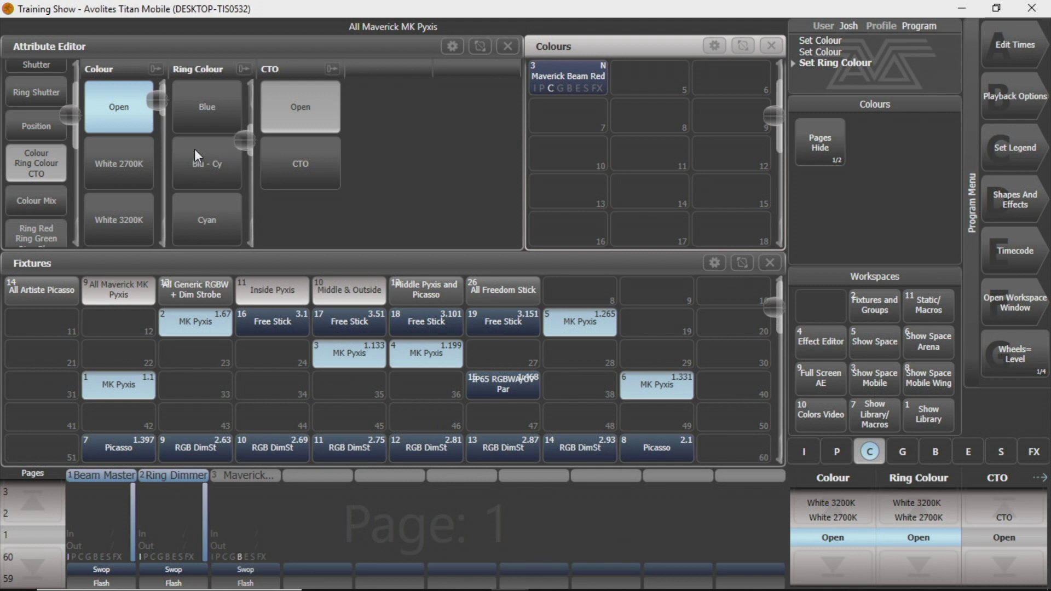
pyautogui.scroll(3, 195, 149)
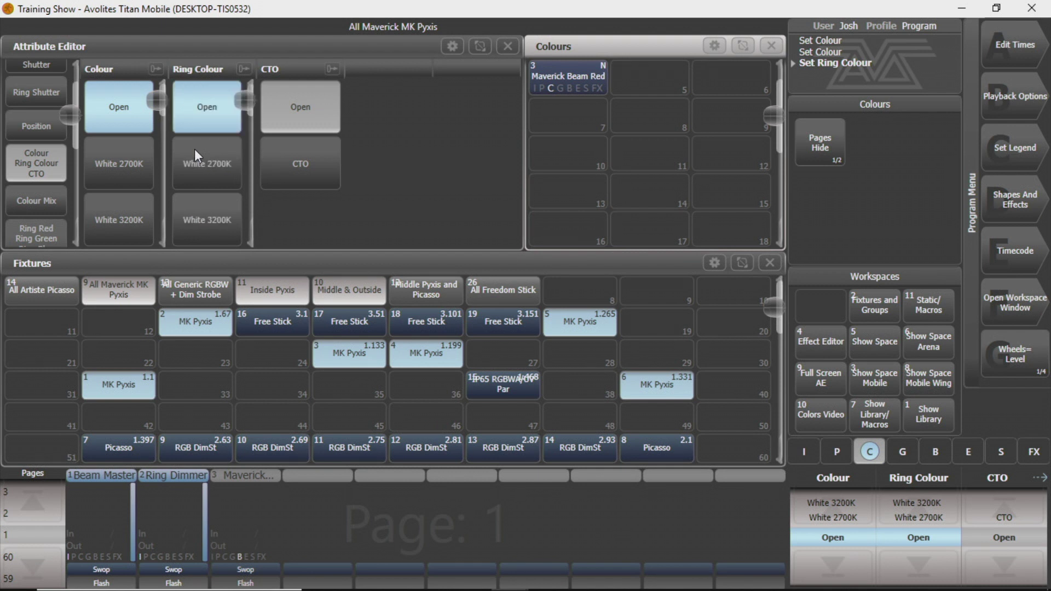
pyautogui.scroll(-1, 194, 149)
pyautogui.click(200, 123)
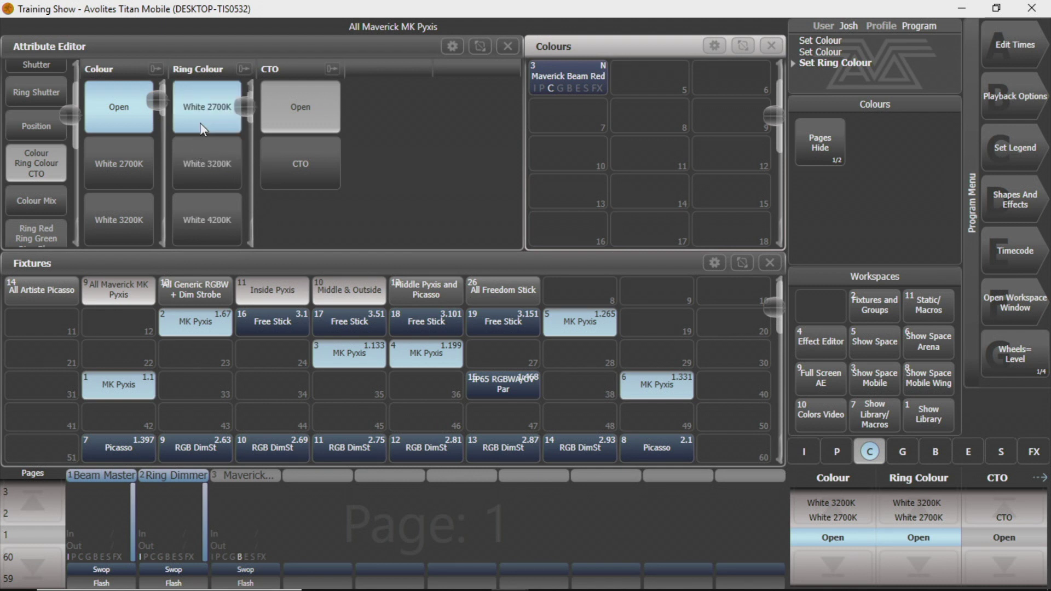
pyautogui.click(208, 164)
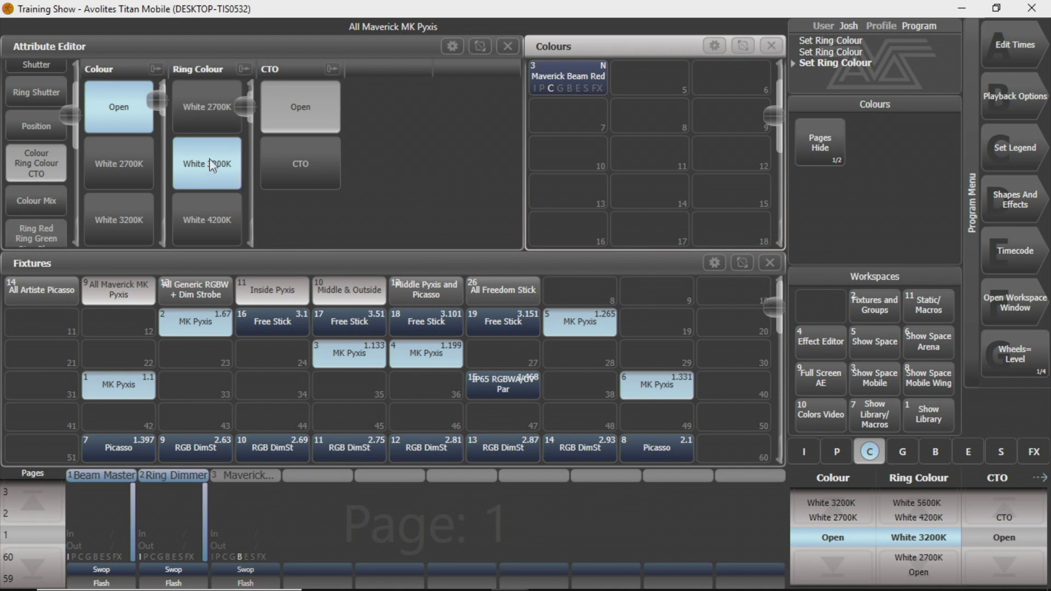
# Set the group's Ring Colour to the Fade function
pyautogui.scroll(-5, 208, 156)
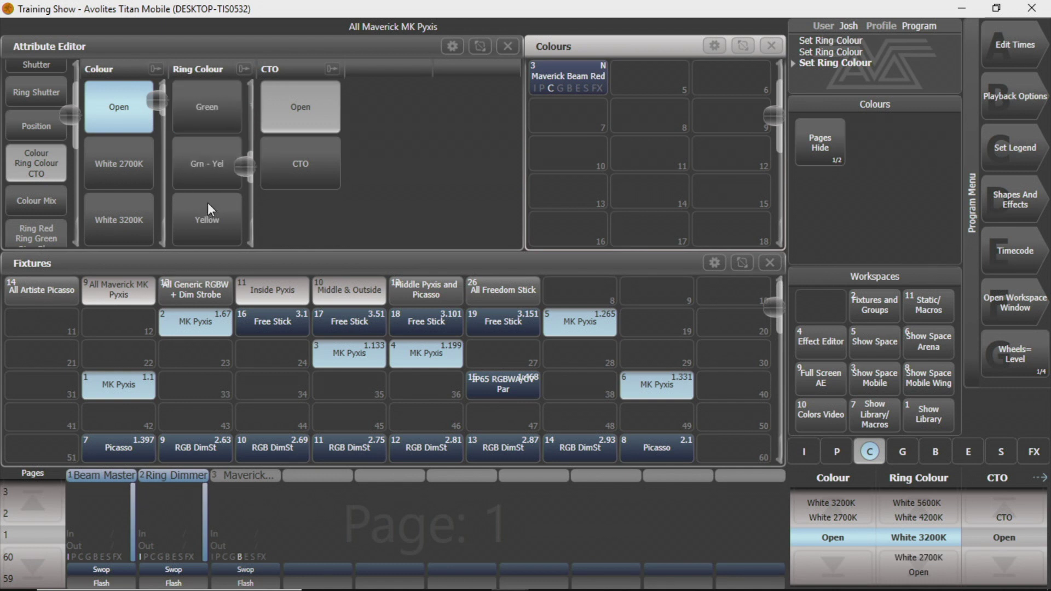
pyautogui.scroll(-3, 208, 204)
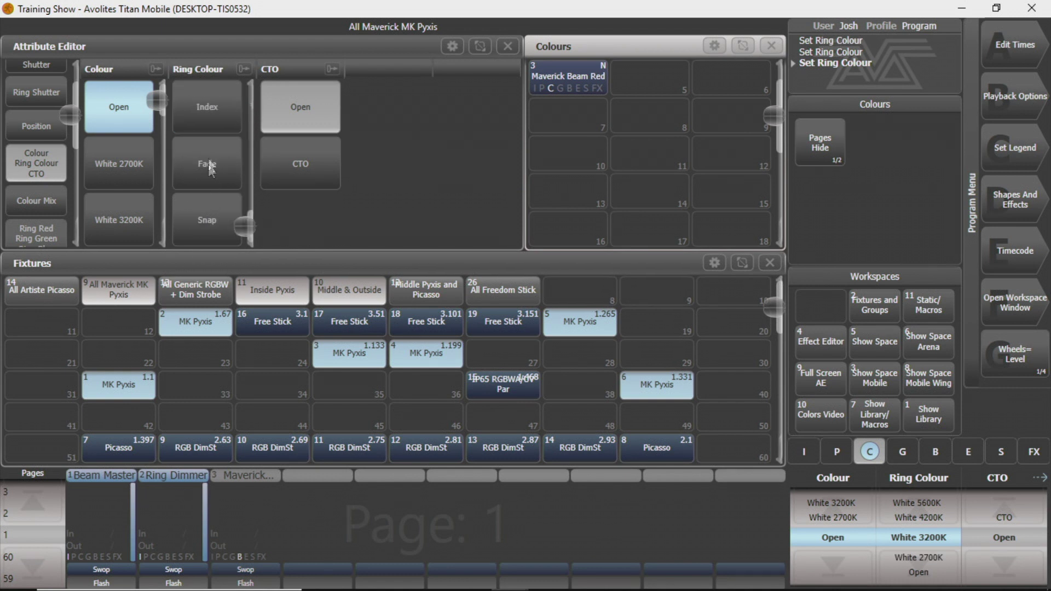
pyautogui.click(212, 125)
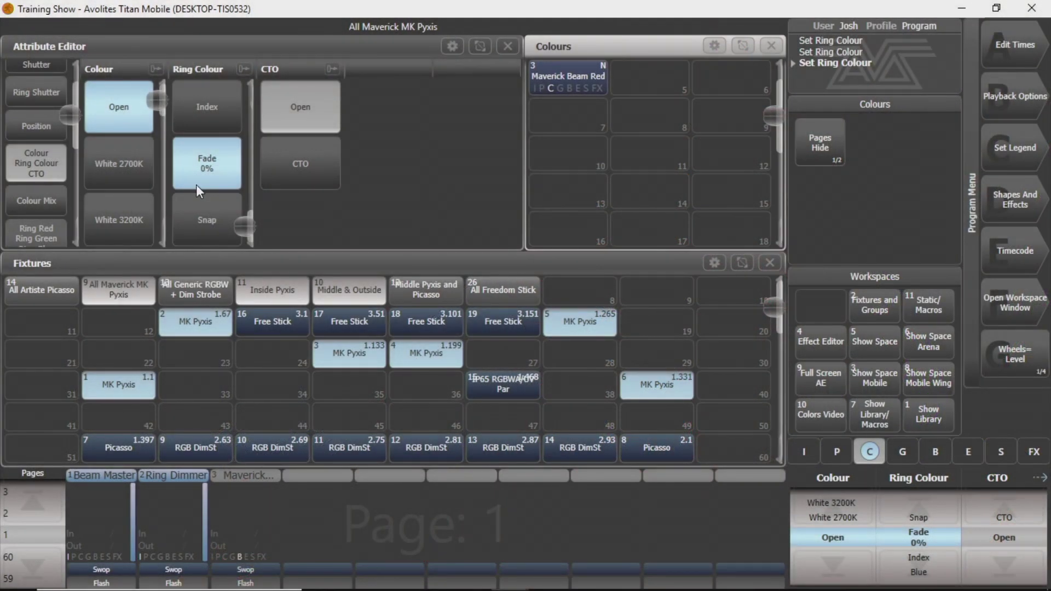
# Examine the group's P/T Speed and Control attributes and return to the Colour, Ring Colour and CTO attributes
pyautogui.scroll(-5, 25, 143)
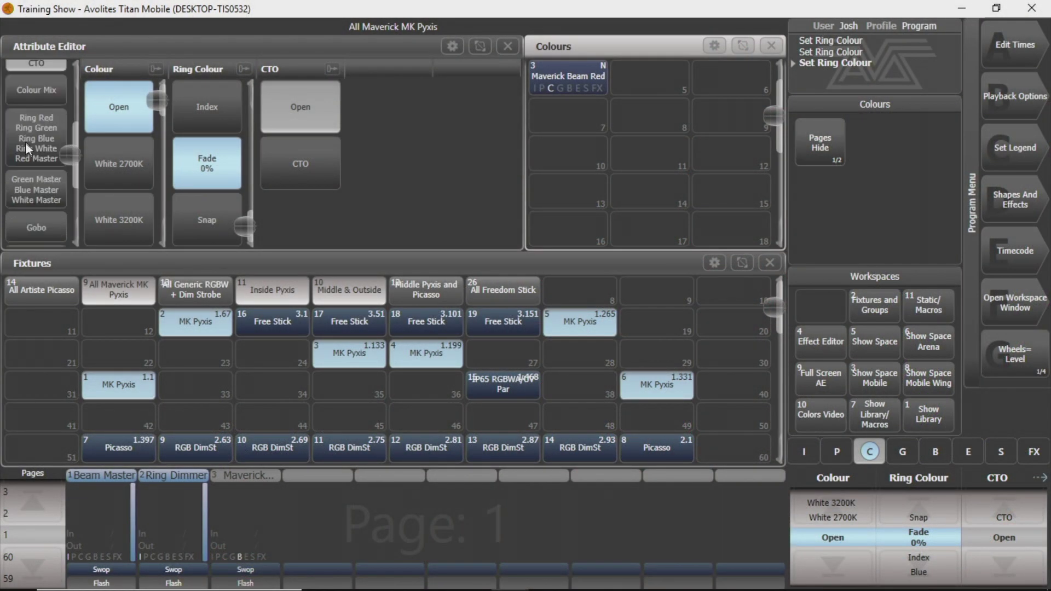
pyautogui.scroll(-1, 37, 161)
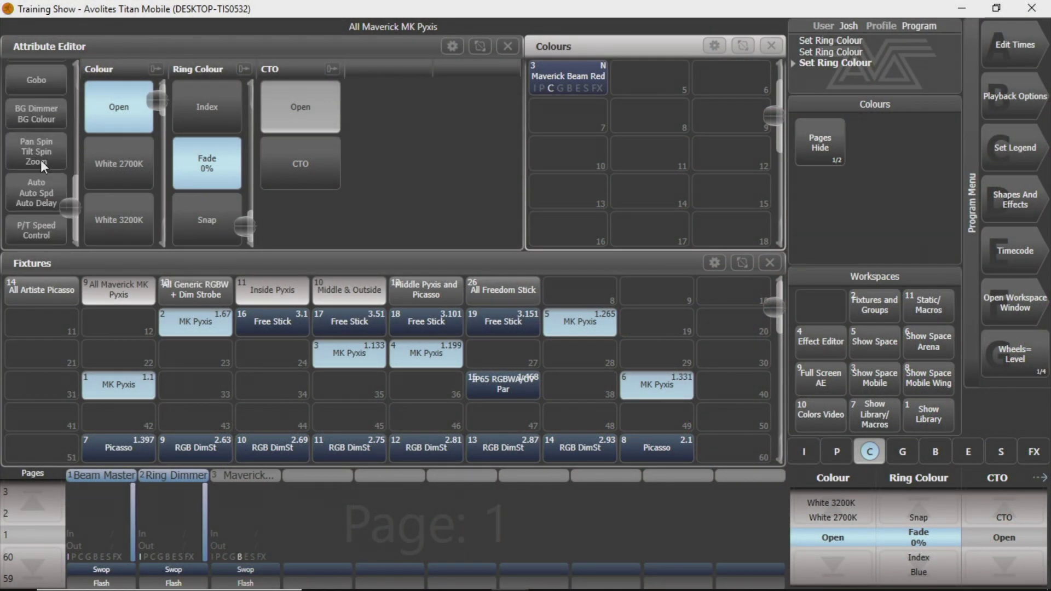
pyautogui.click(32, 198)
pyautogui.click(53, 222)
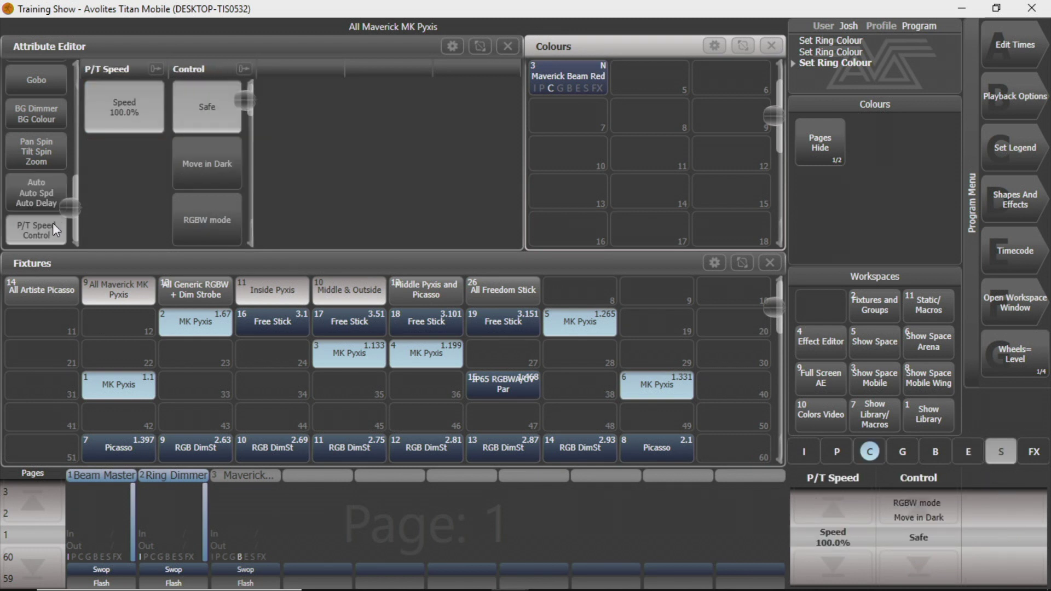
pyautogui.scroll(4, 43, 129)
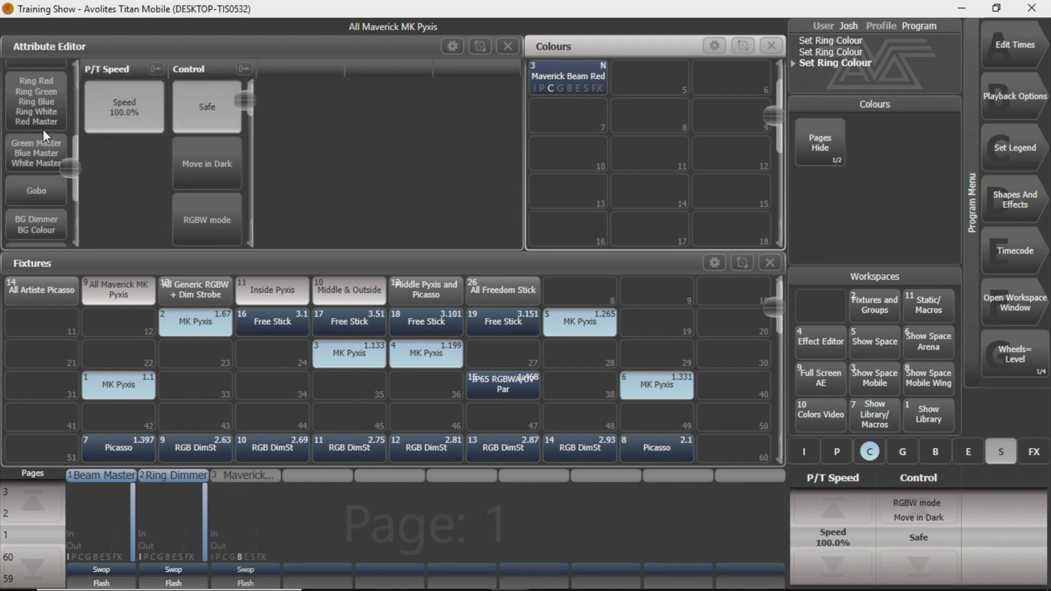
pyautogui.scroll(1, 43, 130)
pyautogui.click(37, 117)
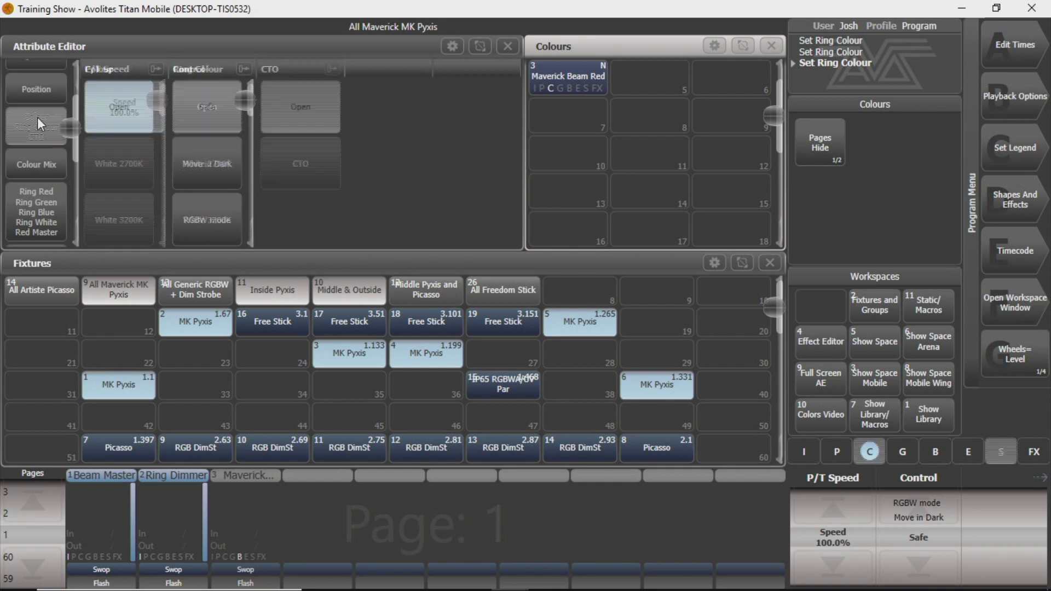
# Set the group's Colour to Blue and its Ring Colour to Yellow
pyautogui.scroll(-5, 221, 116)
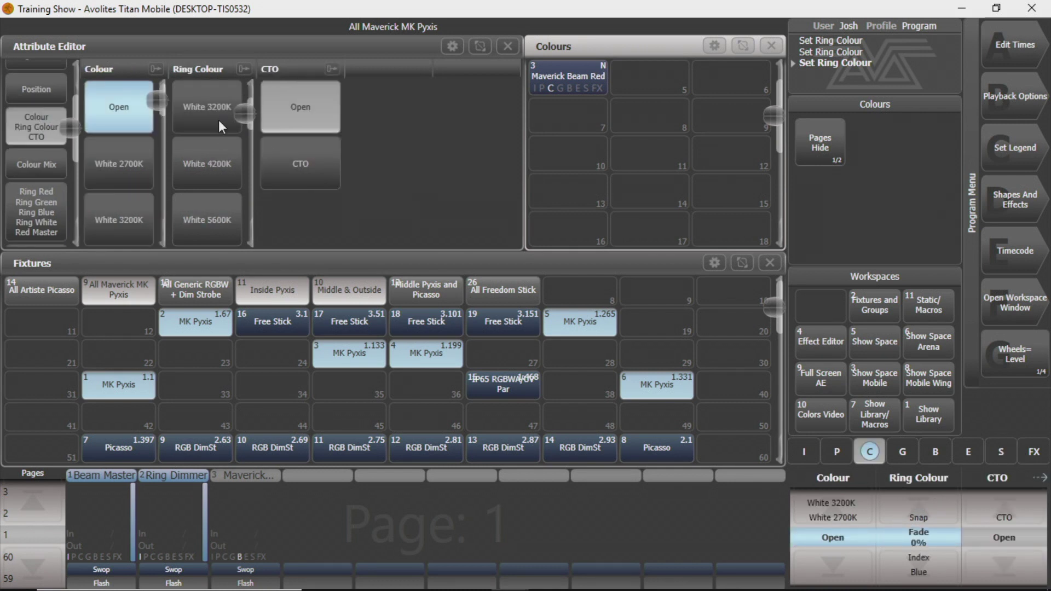
pyautogui.scroll(-3, 218, 126)
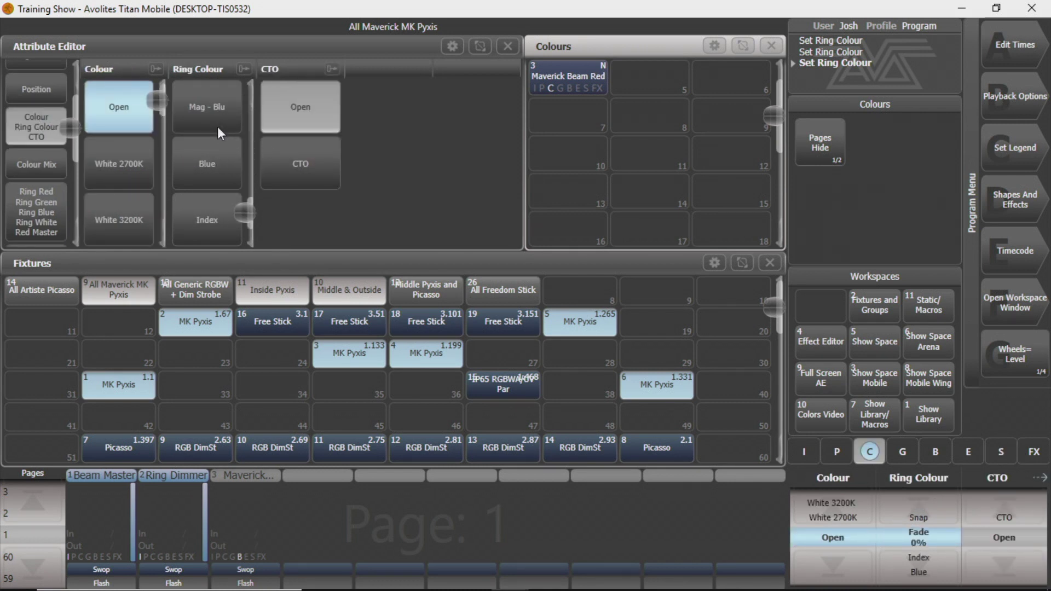
pyautogui.scroll(8, 213, 136)
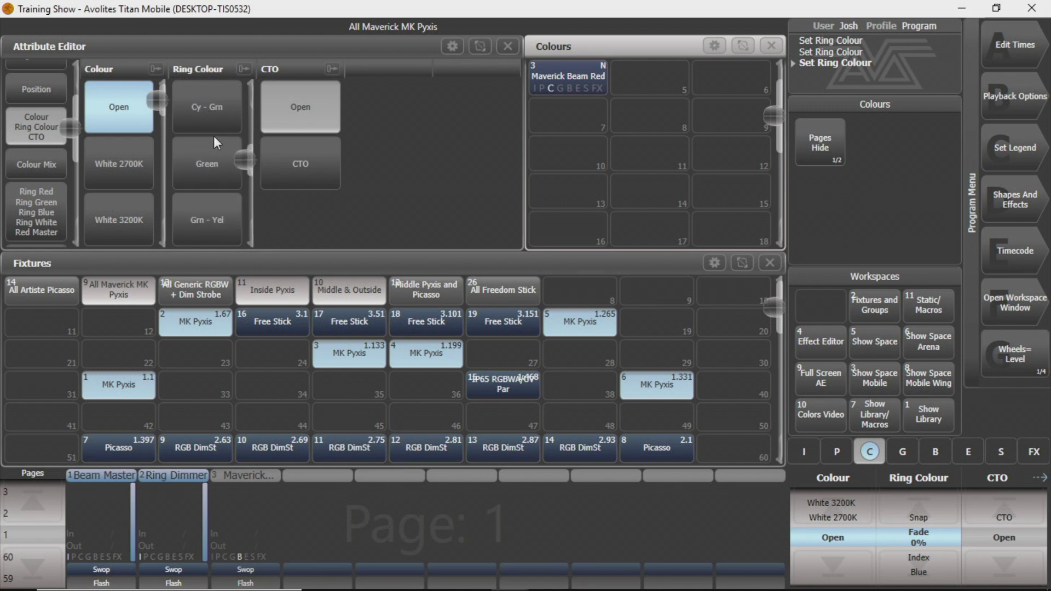
pyautogui.scroll(-5, 133, 136)
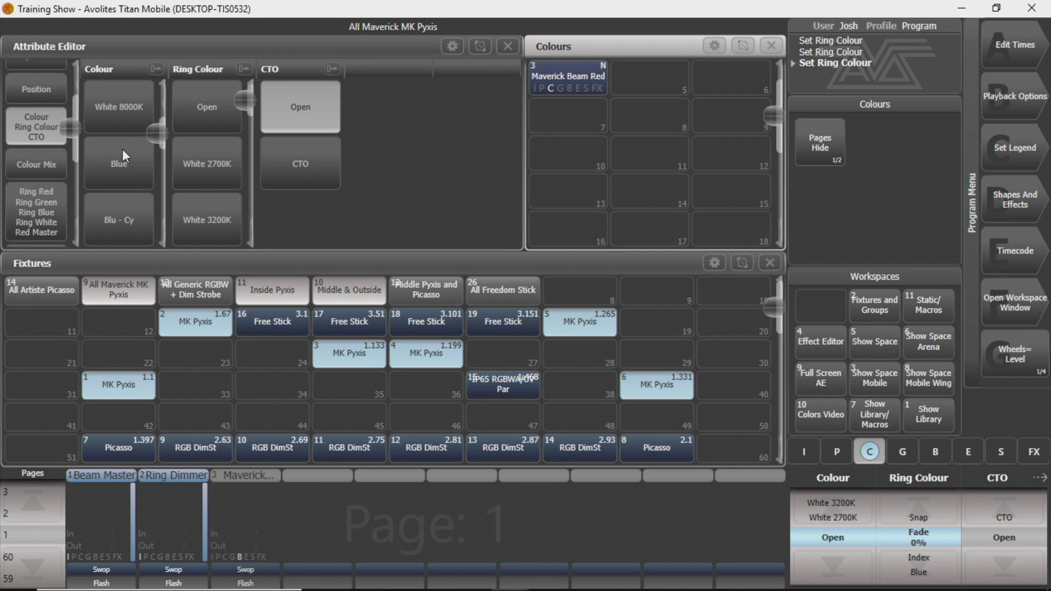
pyautogui.click(123, 151)
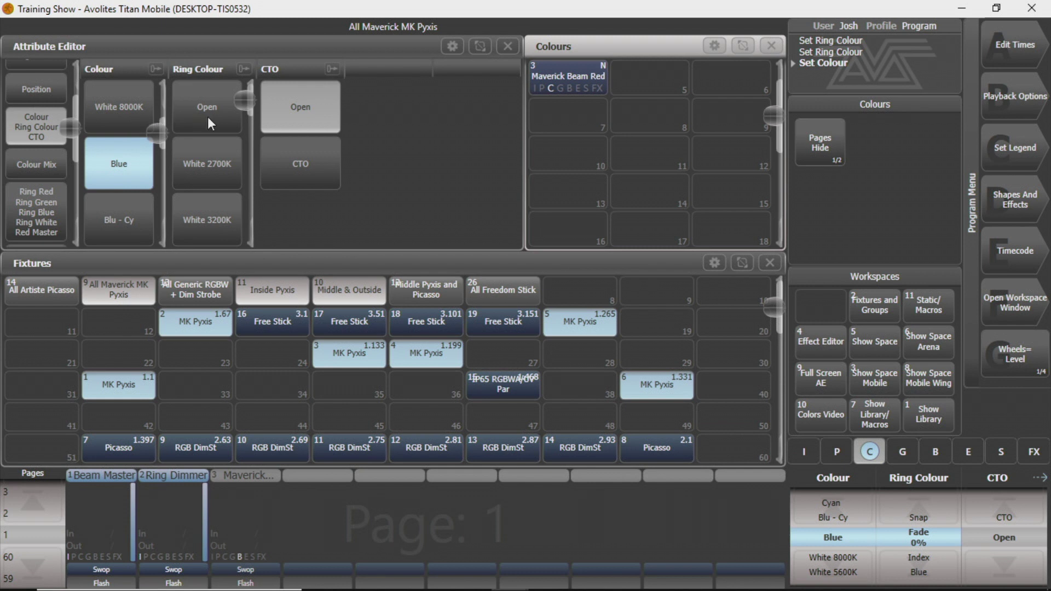
pyautogui.scroll(-5, 209, 116)
pyautogui.scroll(-4, 209, 119)
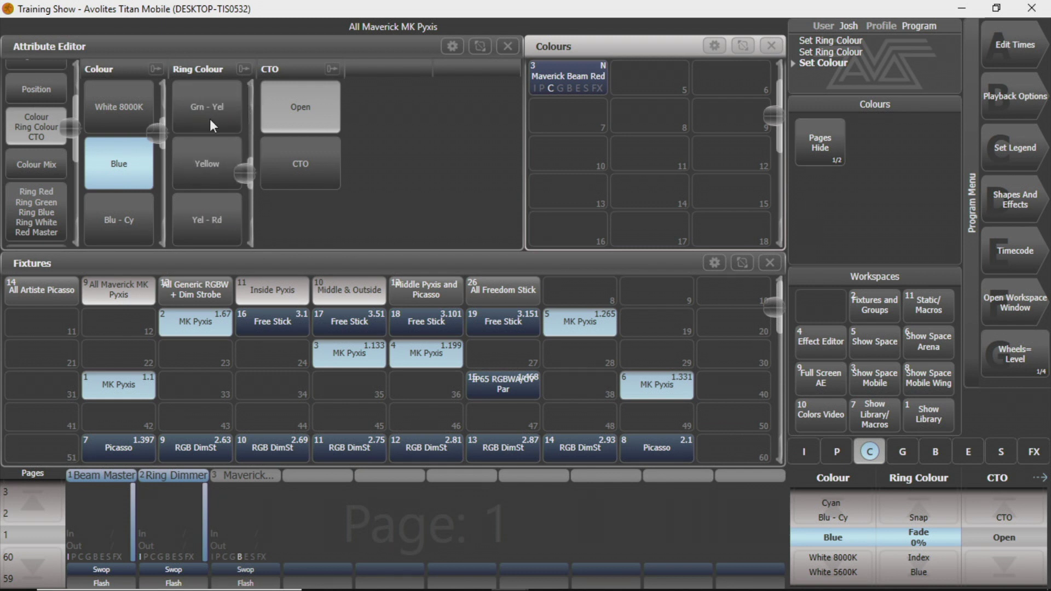
pyautogui.click(205, 158)
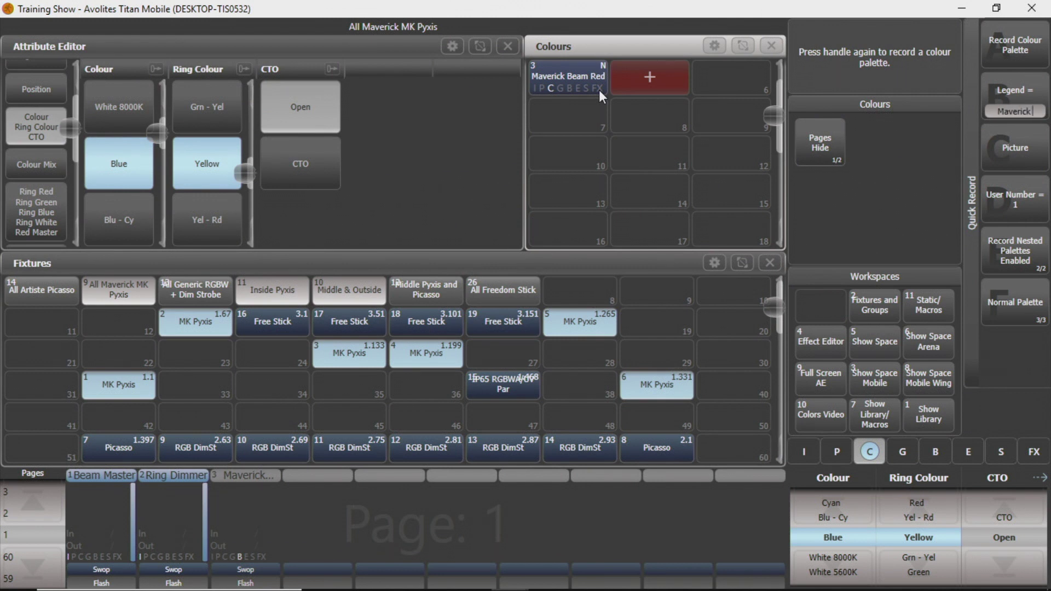
# Complete the new colour palette's legend as Maverick Blue/Yellow and open its picture for drawing
pyautogui.write('Blue/Yellow')
pyautogui.click(1010, 147)
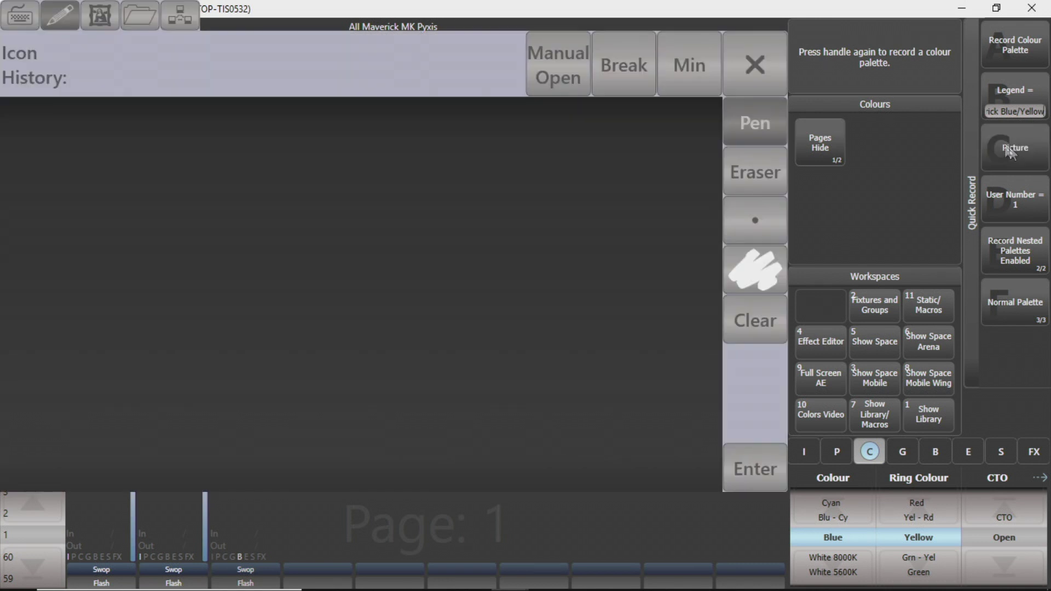
pyautogui.click(760, 266)
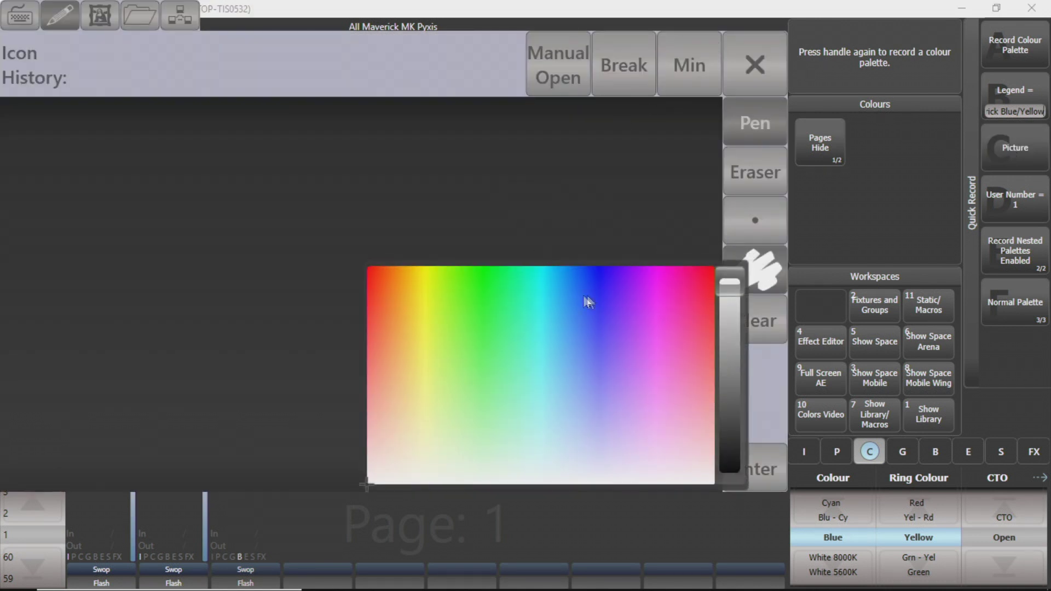
pyautogui.click(581, 293)
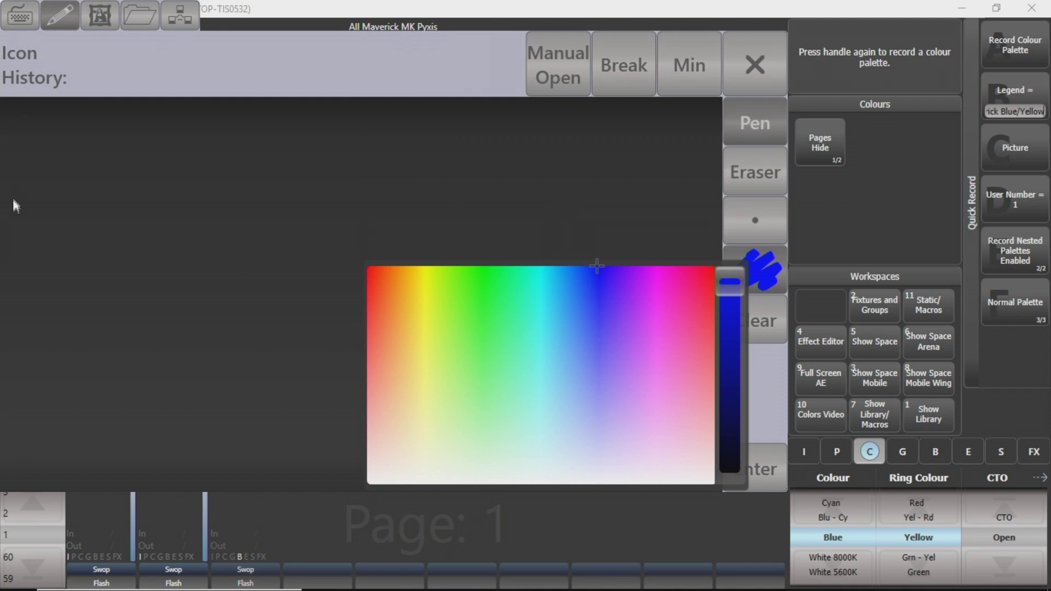
pyautogui.moveTo(19, 214)
pyautogui.mouseDown()
pyautogui.moveTo(62, 143)
pyautogui.moveTo(243, 183)
pyautogui.moveTo(359, 331)
pyautogui.mouseUp()
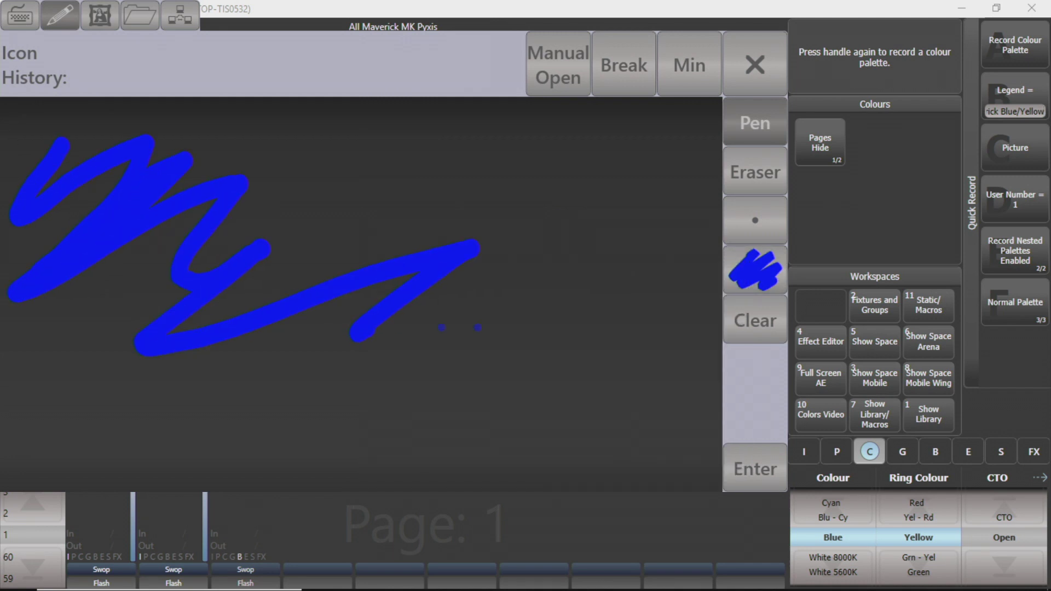
pyautogui.click(760, 272)
pyautogui.moveTo(482, 329)
pyautogui.mouseDown()
pyautogui.moveTo(425, 284)
pyautogui.moveTo(442, 285)
pyautogui.moveTo(434, 277)
pyautogui.mouseUp()
pyautogui.moveTo(629, 203)
pyautogui.mouseDown()
pyautogui.moveTo(459, 408)
pyautogui.moveTo(607, 362)
pyautogui.moveTo(665, 405)
pyautogui.mouseUp()
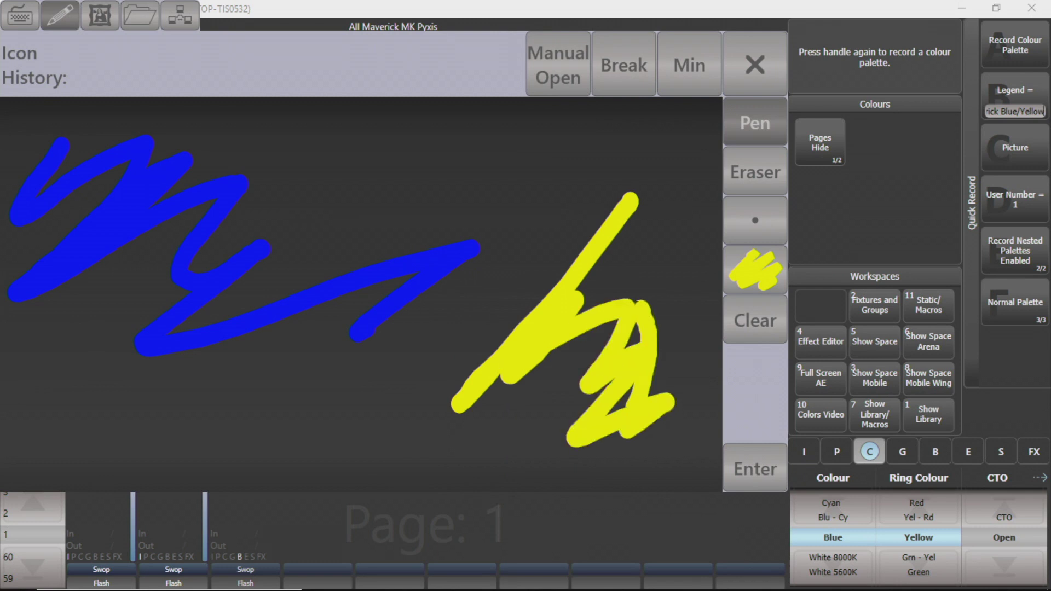
pyautogui.moveTo(637, 303)
pyautogui.mouseDown()
pyautogui.moveTo(553, 361)
pyautogui.moveTo(602, 329)
pyautogui.mouseUp()
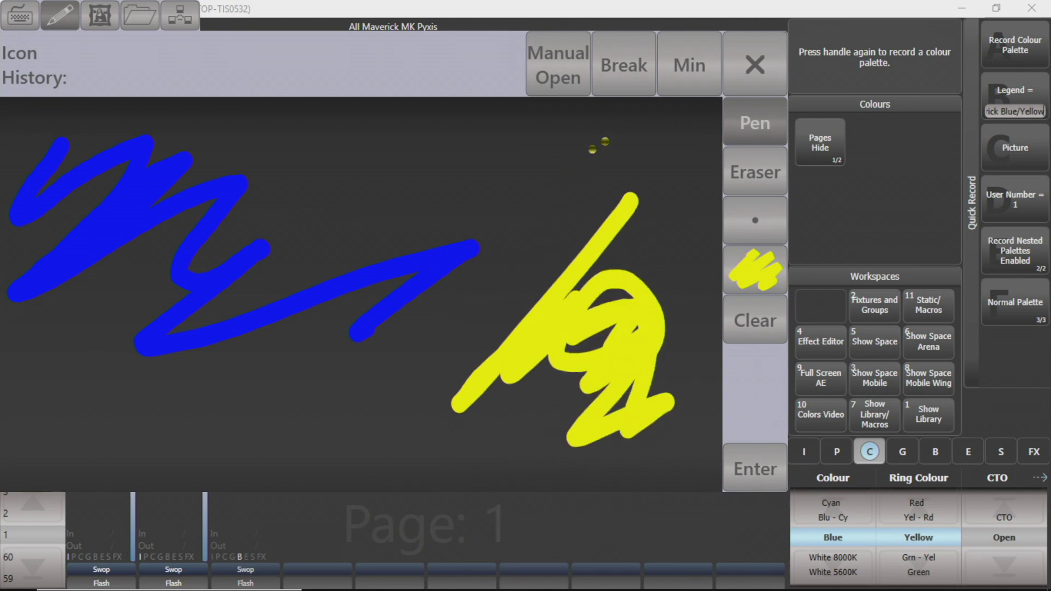
pyautogui.click(754, 328)
# Enlarge the pen, choose blue and draw a filled blue oval near the centre of the palette picture
pyautogui.moveTo(762, 237)
pyautogui.mouseDown()
pyautogui.moveTo(554, 271)
pyautogui.moveTo(747, 283)
pyautogui.mouseUp()
pyautogui.click(743, 257)
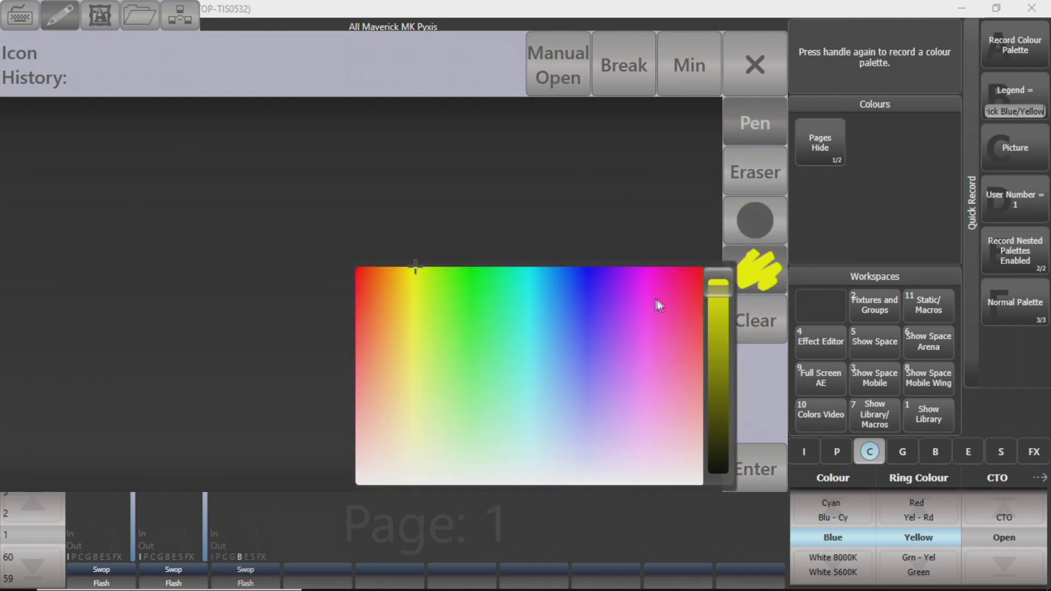
pyautogui.click(580, 265)
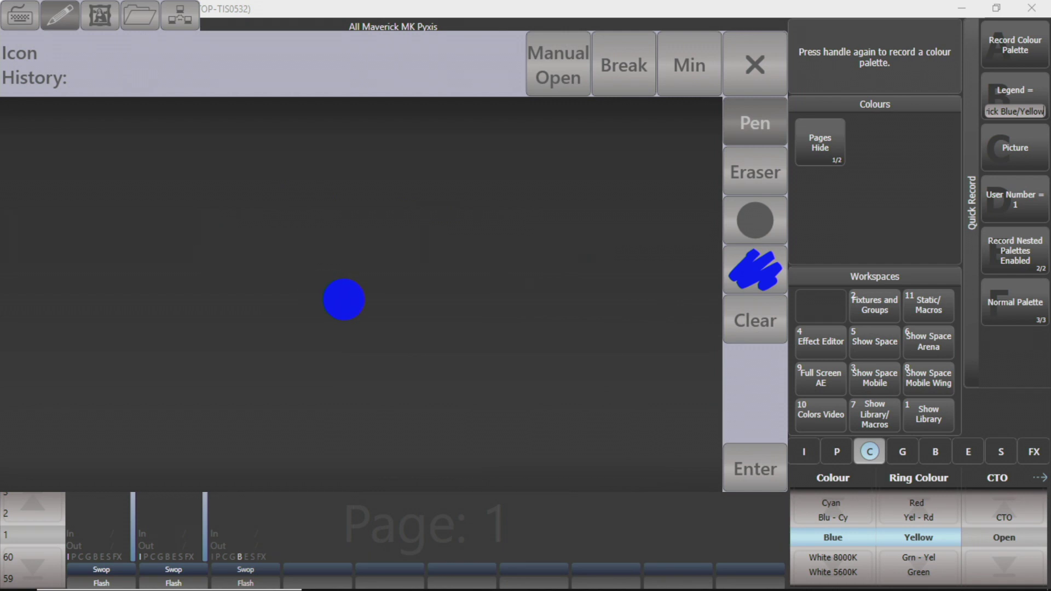
pyautogui.moveTo(334, 322)
pyautogui.mouseDown()
pyautogui.moveTo(315, 309)
pyautogui.moveTo(315, 323)
pyautogui.moveTo(334, 326)
pyautogui.mouseUp()
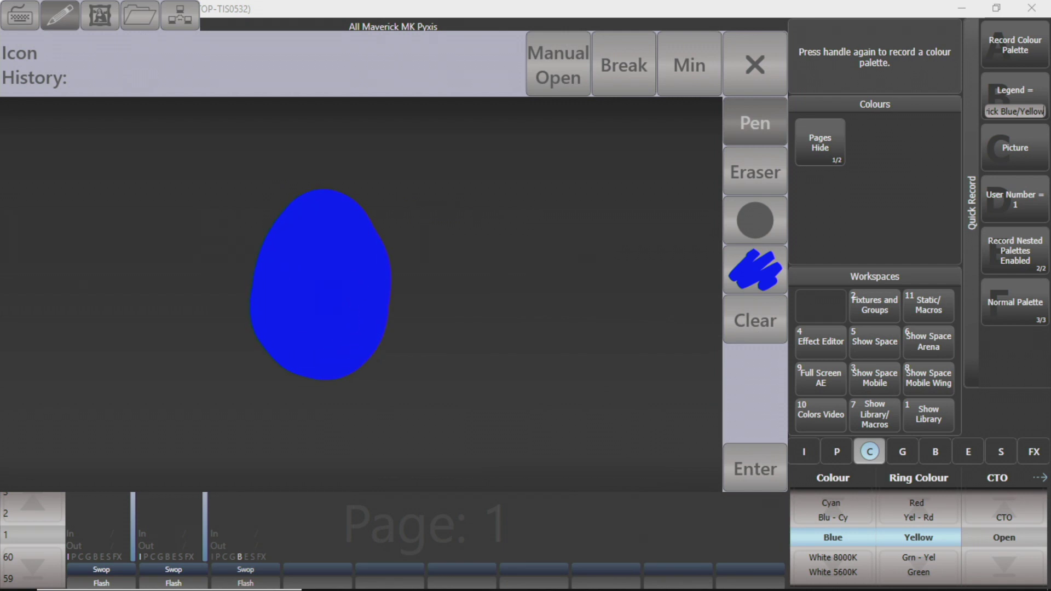
# Draw a jagged yellow ring around the blue oval with a thinner pen and save the picture to the palette
pyautogui.click(765, 267)
pyautogui.moveTo(616, 332)
pyautogui.mouseDown()
pyautogui.moveTo(541, 296)
pyautogui.moveTo(432, 272)
pyautogui.mouseUp()
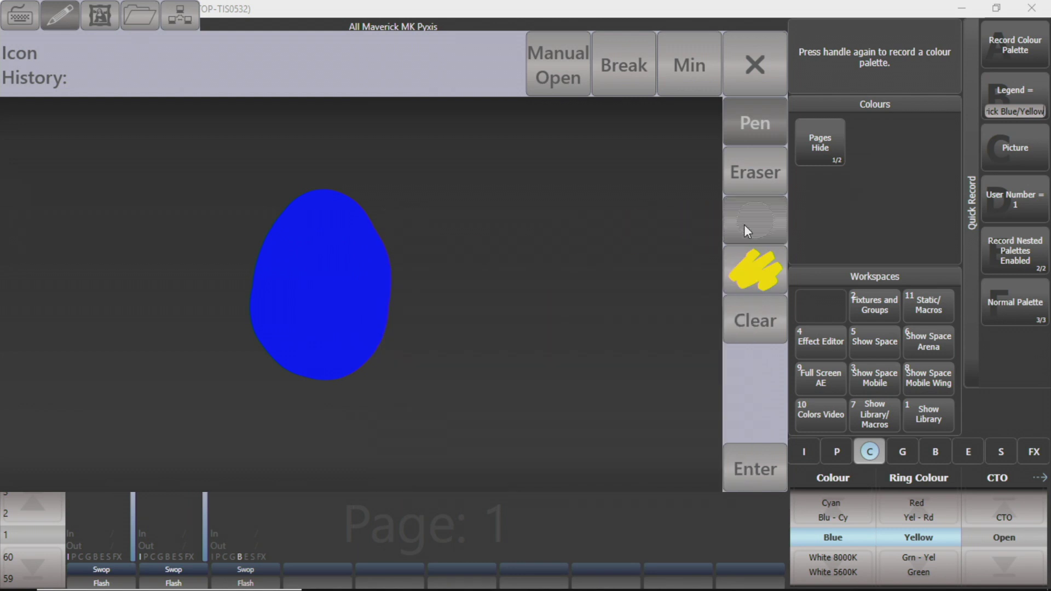
pyautogui.moveTo(744, 225)
pyautogui.mouseDown()
pyautogui.moveTo(673, 265)
pyautogui.moveTo(568, 272)
pyautogui.mouseUp()
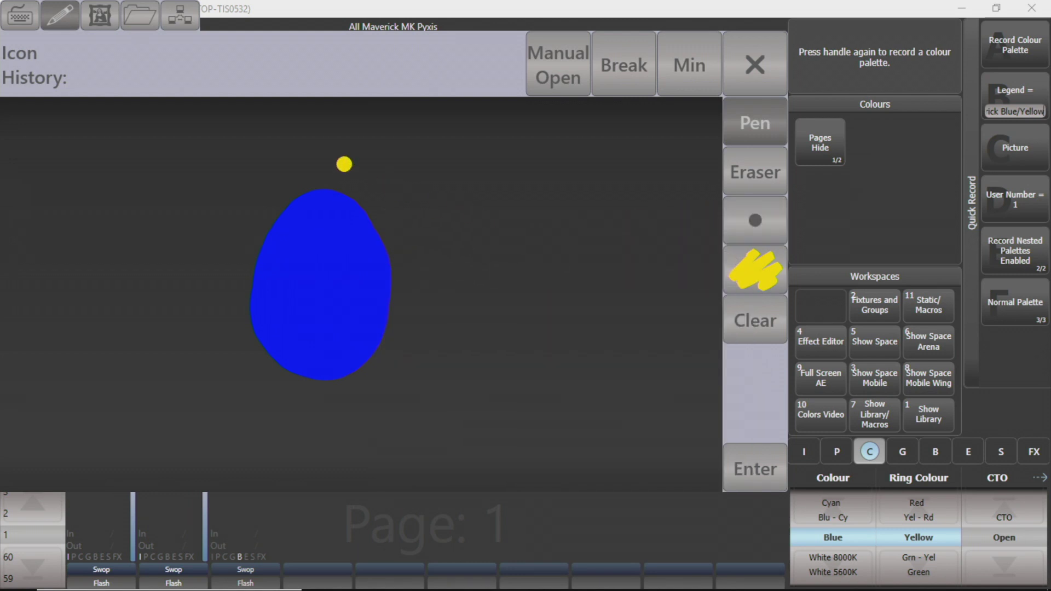
pyautogui.moveTo(383, 157)
pyautogui.mouseDown()
pyautogui.moveTo(580, 154)
pyautogui.moveTo(452, 435)
pyautogui.moveTo(187, 416)
pyautogui.moveTo(176, 268)
pyautogui.moveTo(222, 181)
pyautogui.moveTo(377, 129)
pyautogui.moveTo(504, 186)
pyautogui.moveTo(424, 266)
pyautogui.moveTo(476, 307)
pyautogui.mouseUp()
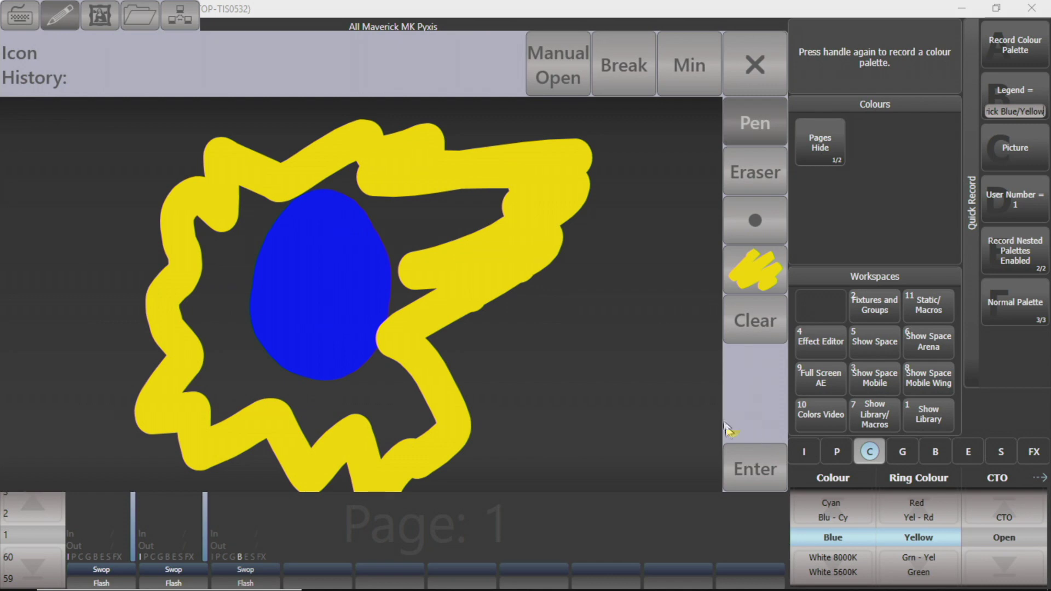
pyautogui.click(761, 465)
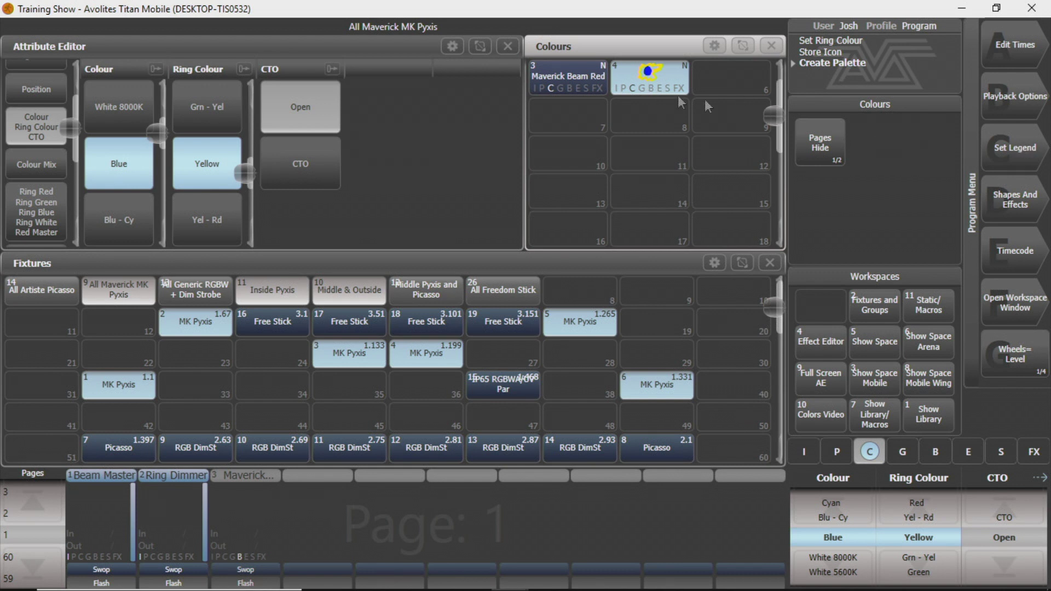
# Give the new blue and yellow palette a blue halo
pyautogui.click(1004, 140)
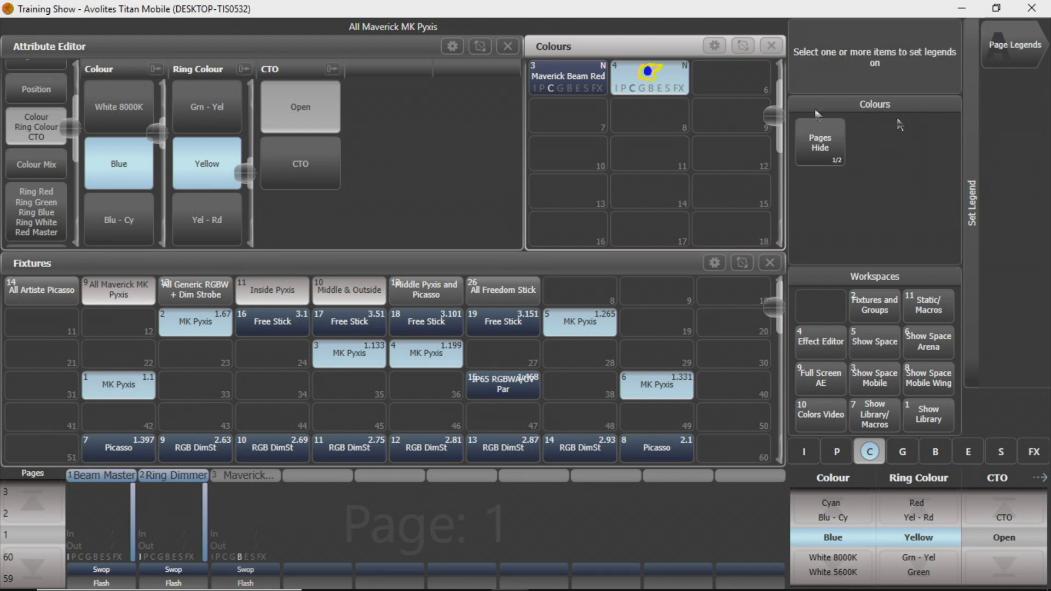
pyautogui.click(672, 81)
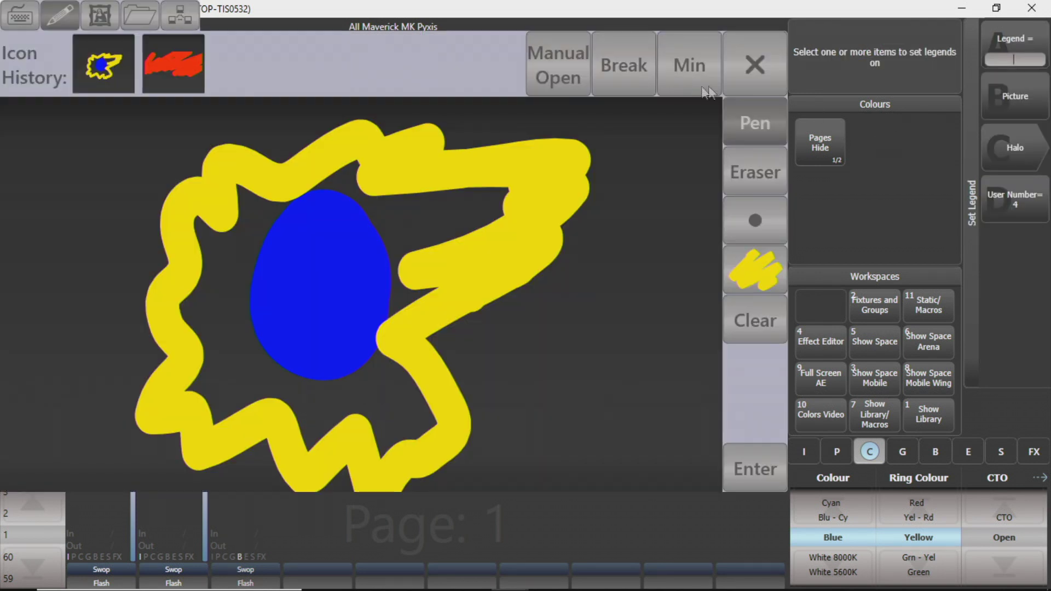
pyautogui.click(775, 71)
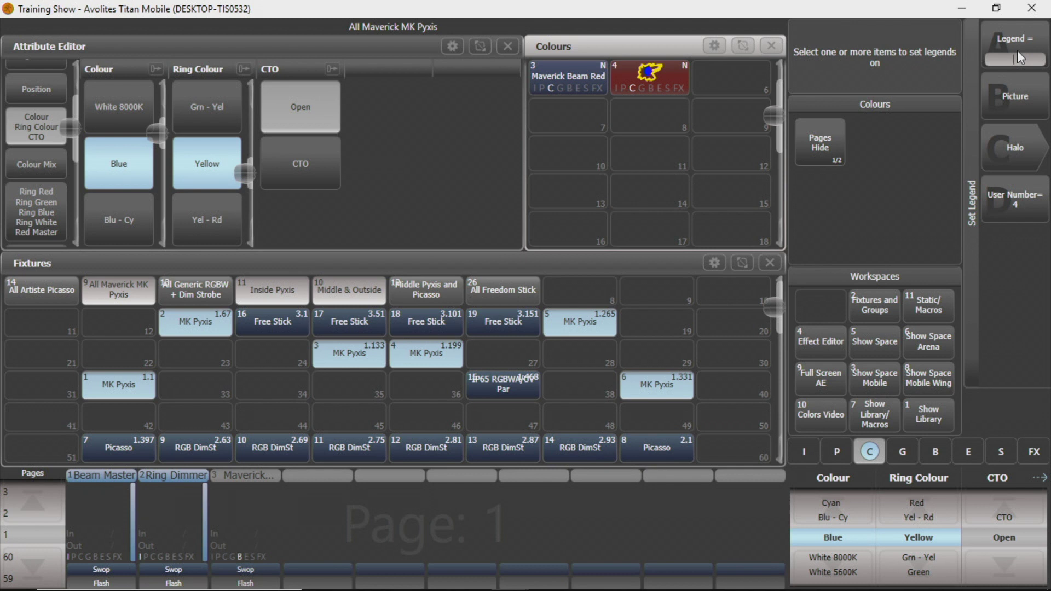
pyautogui.click(1000, 159)
pyautogui.moveTo(855, 212); pyautogui.dragTo(826, 141)
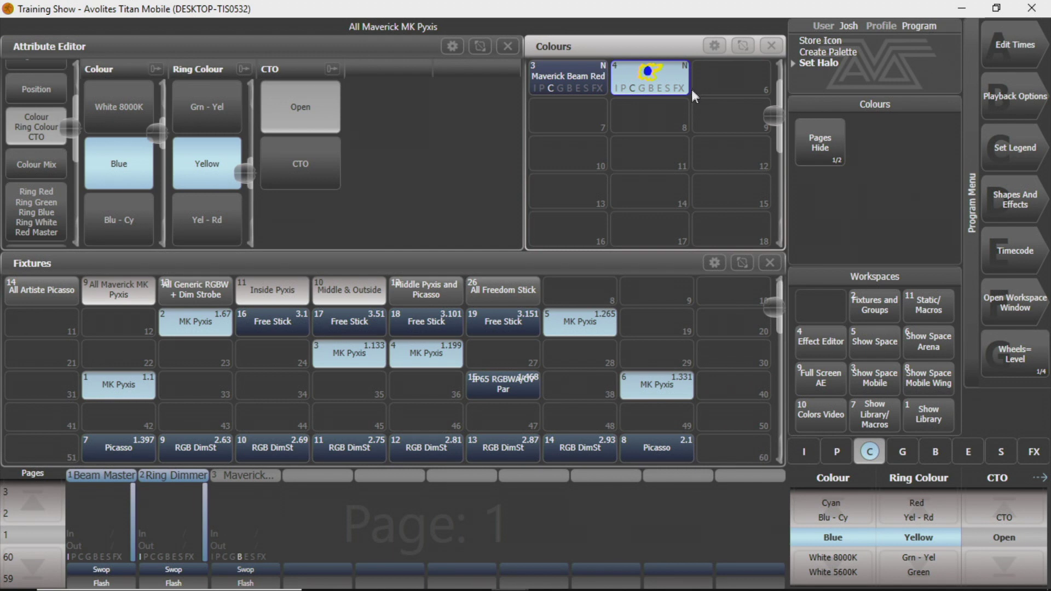
# Clear the programmer and set the blue and yellow palette's halo to yellow
pyautogui.hotkey('ctrl', 'c')
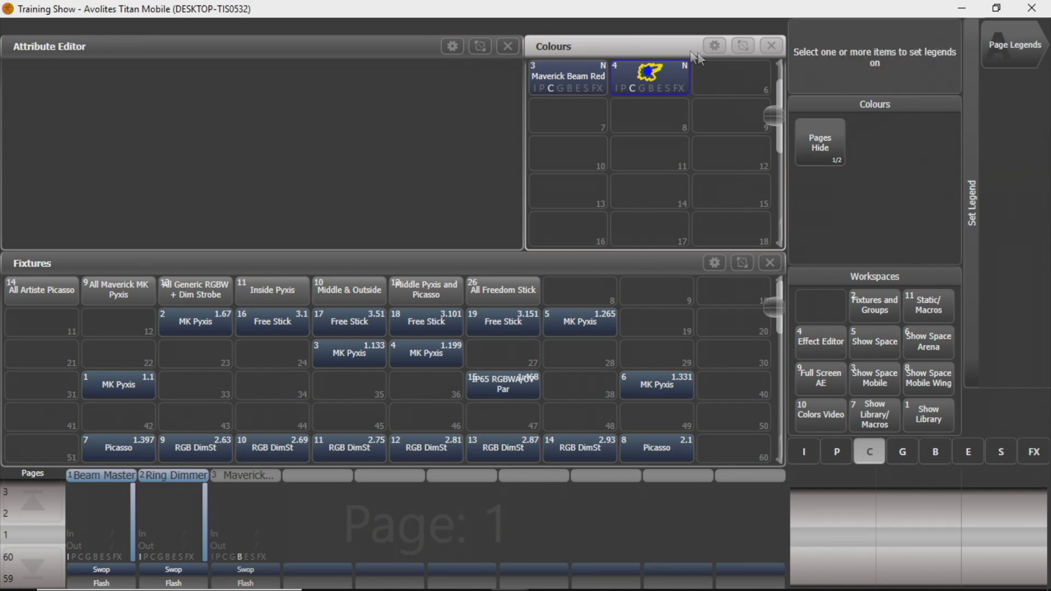
pyautogui.click(1015, 148)
pyautogui.click(659, 93)
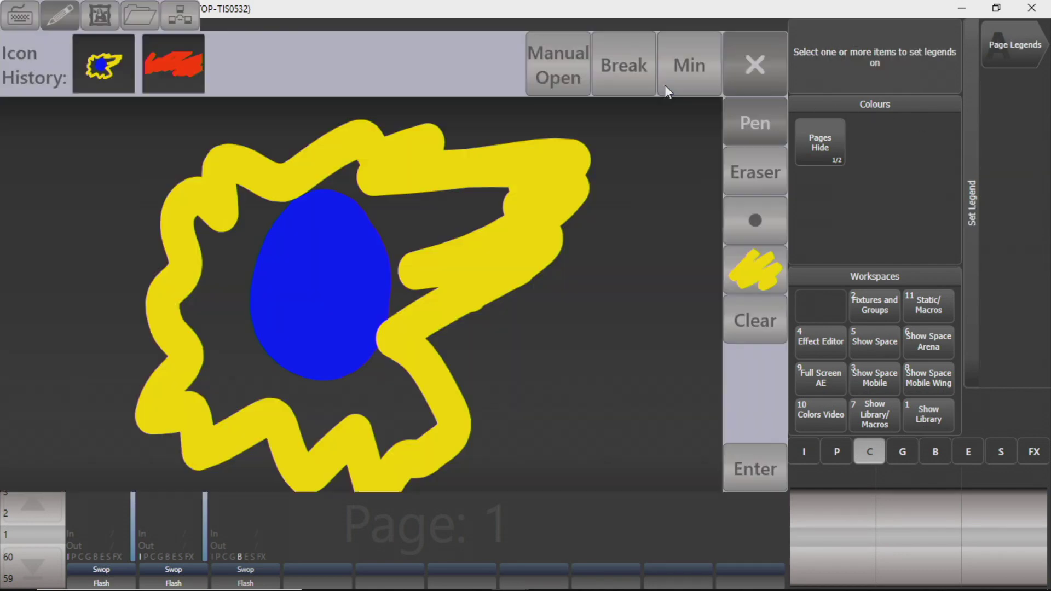
pyautogui.click(769, 78)
pyautogui.click(1020, 136)
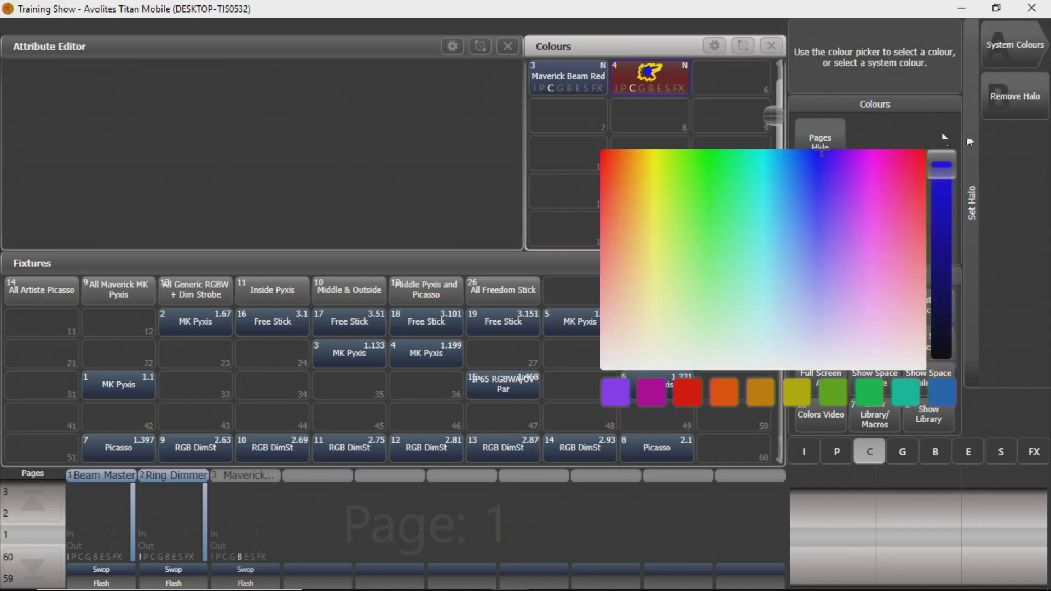
pyautogui.moveTo(735, 170); pyautogui.dragTo(654, 139)
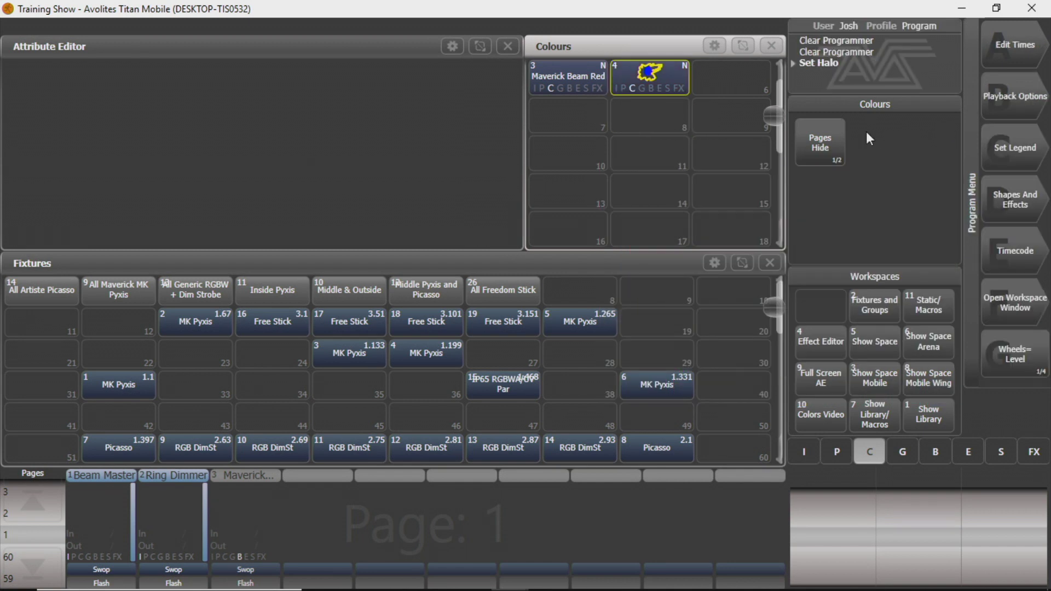
# Clear the programmer and set both Colour and Ring Colour to Open for the All Maverick MK Pyxis group
pyautogui.hotkey('shift', 'BackSpace')
pyautogui.hotkey('shift', 'BackSpace')
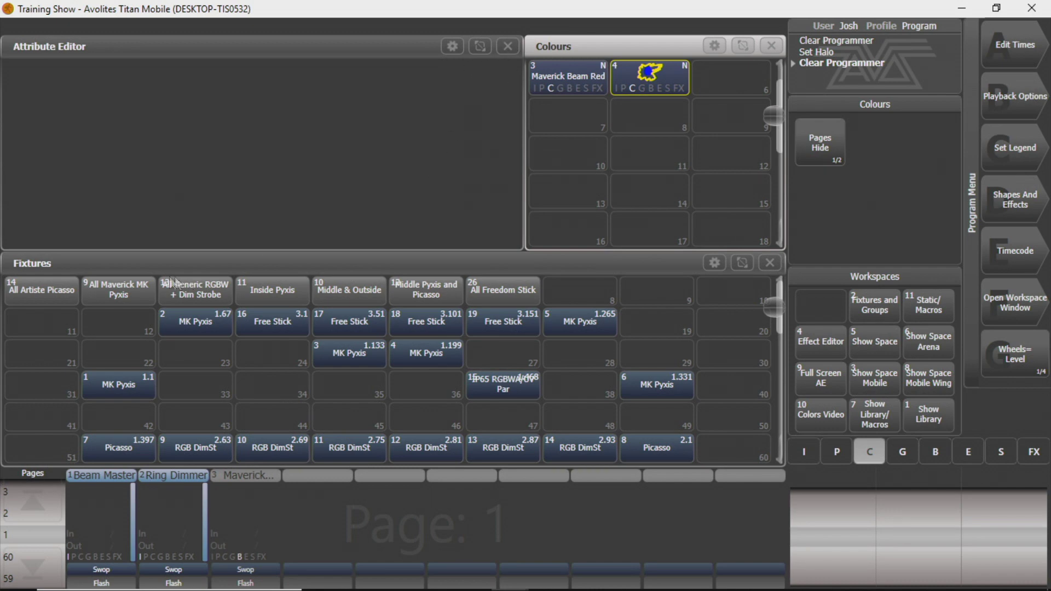
pyautogui.click(149, 293)
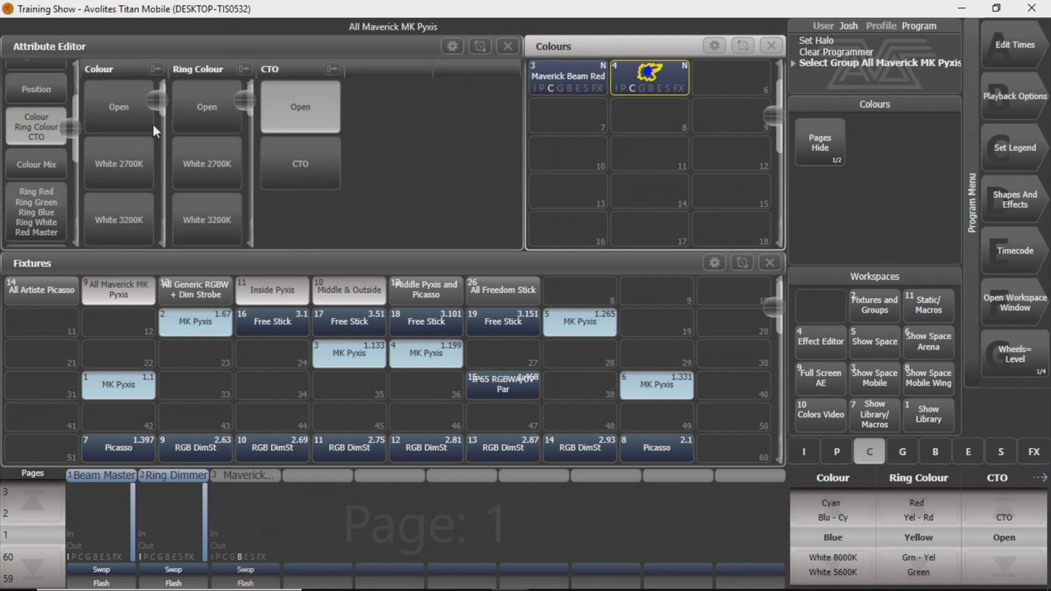
pyautogui.click(126, 103)
pyautogui.click(207, 106)
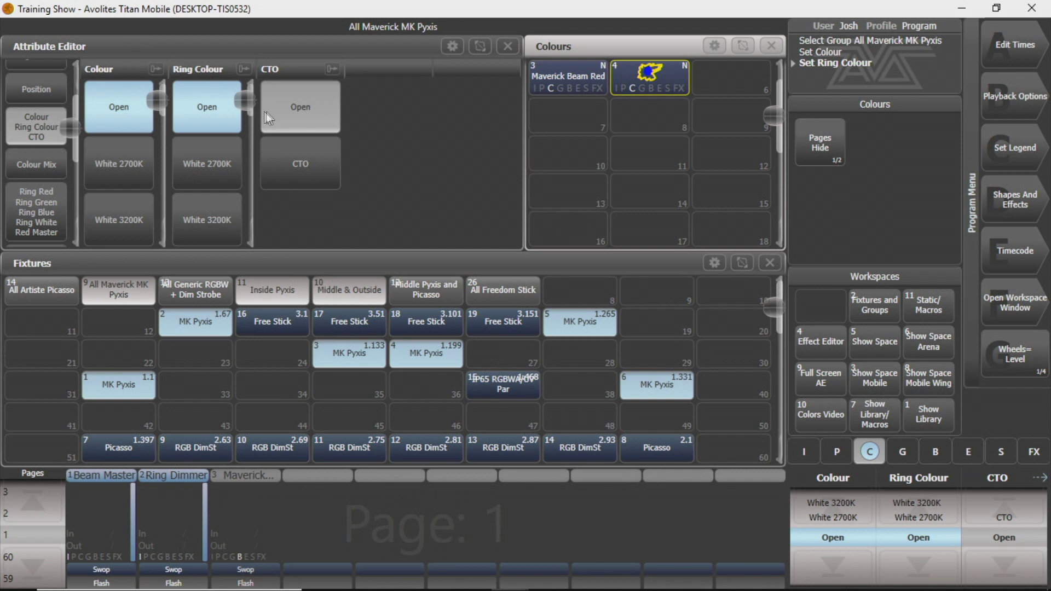
# Examine the group's Colour Mix views, its individual ring colour attributes and the Green, Blue and White Master attributes
pyautogui.scroll(1, 19, 123)
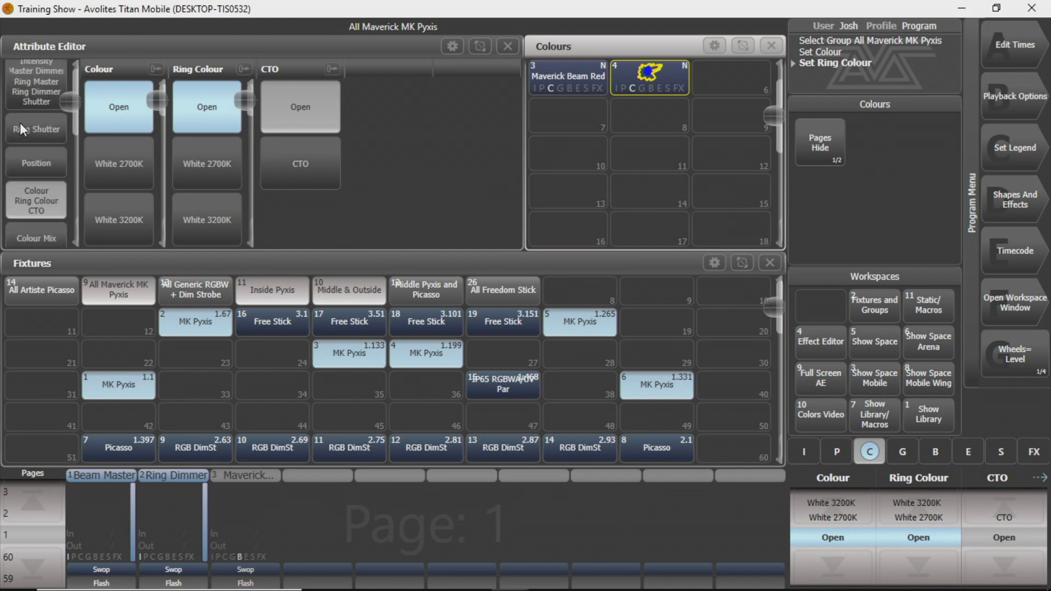
pyautogui.scroll(-1, 32, 123)
pyautogui.scroll(1, 44, 124)
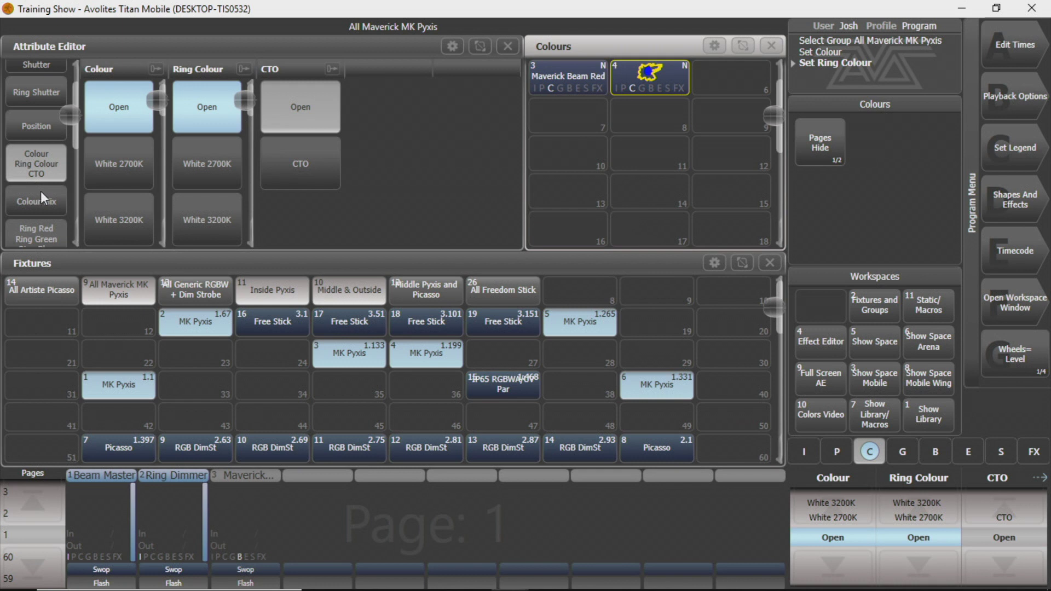
pyautogui.click(24, 197)
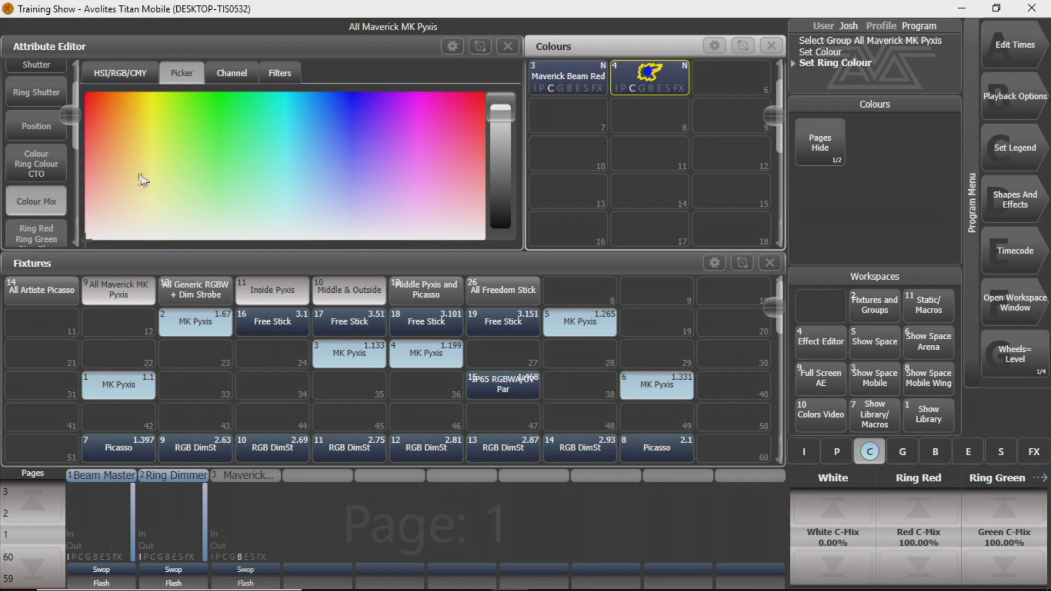
pyautogui.click(232, 76)
pyautogui.click(153, 74)
pyautogui.click(187, 73)
pyautogui.click(219, 74)
pyautogui.click(182, 74)
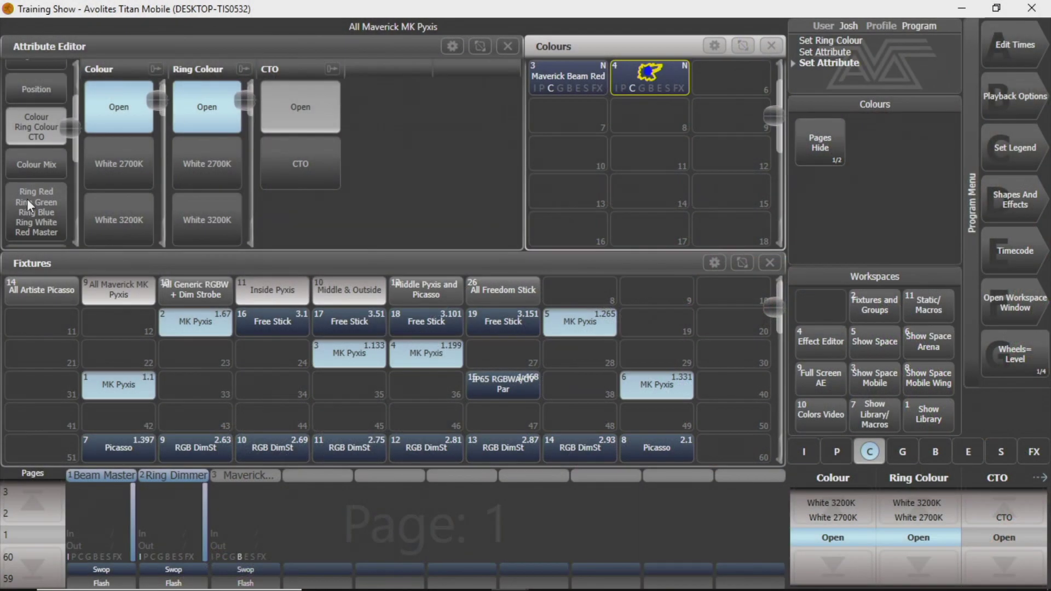
pyautogui.click(28, 199)
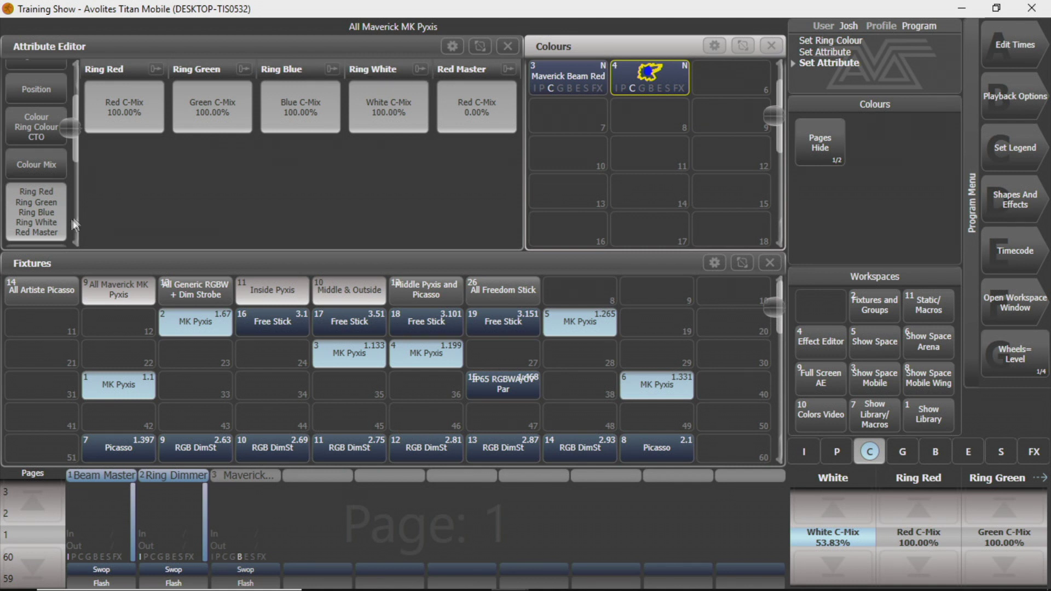
pyautogui.scroll(-1, 54, 214)
pyautogui.click(39, 226)
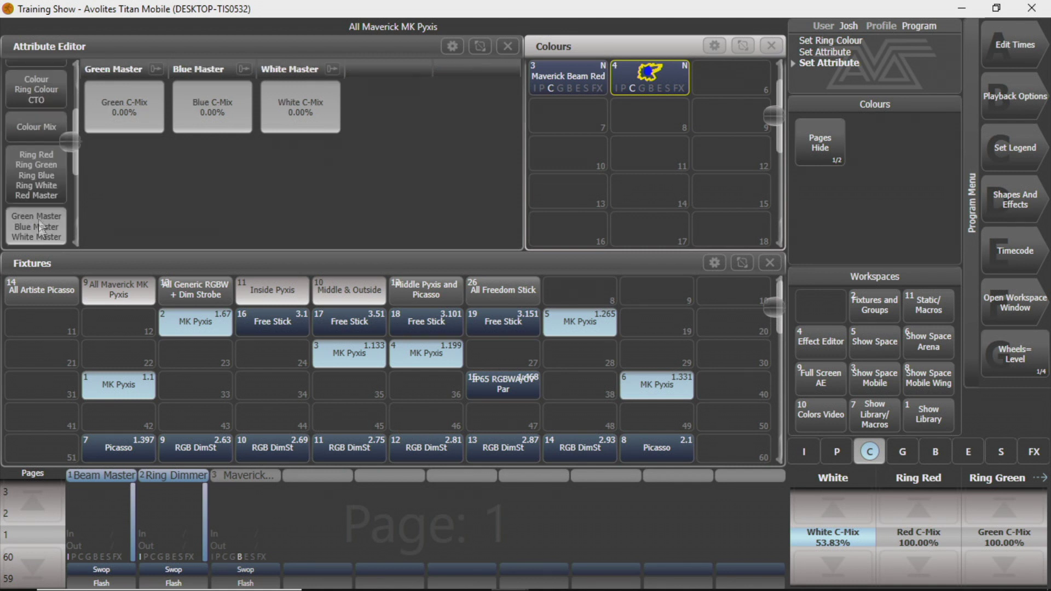
# Set Ring Red to 0%, Ring Green to 50%, Ring Blue to 0% and Ring White to 100%, and check the group's colour presets
pyautogui.click(43, 186)
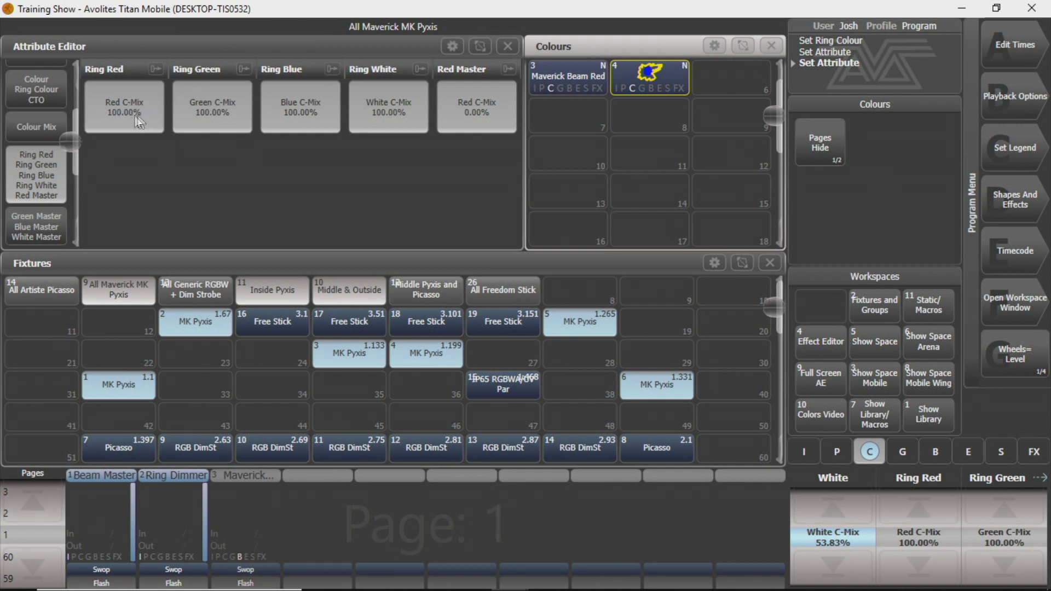
pyautogui.moveTo(143, 116); pyautogui.dragTo(2, 130)
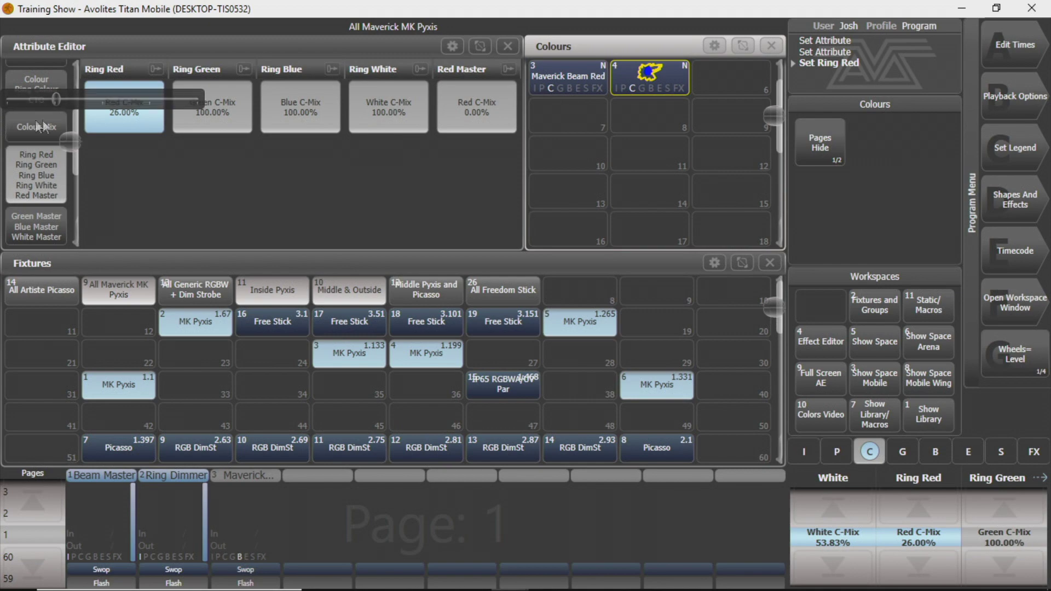
pyautogui.moveTo(154, 124); pyautogui.dragTo(93, 127)
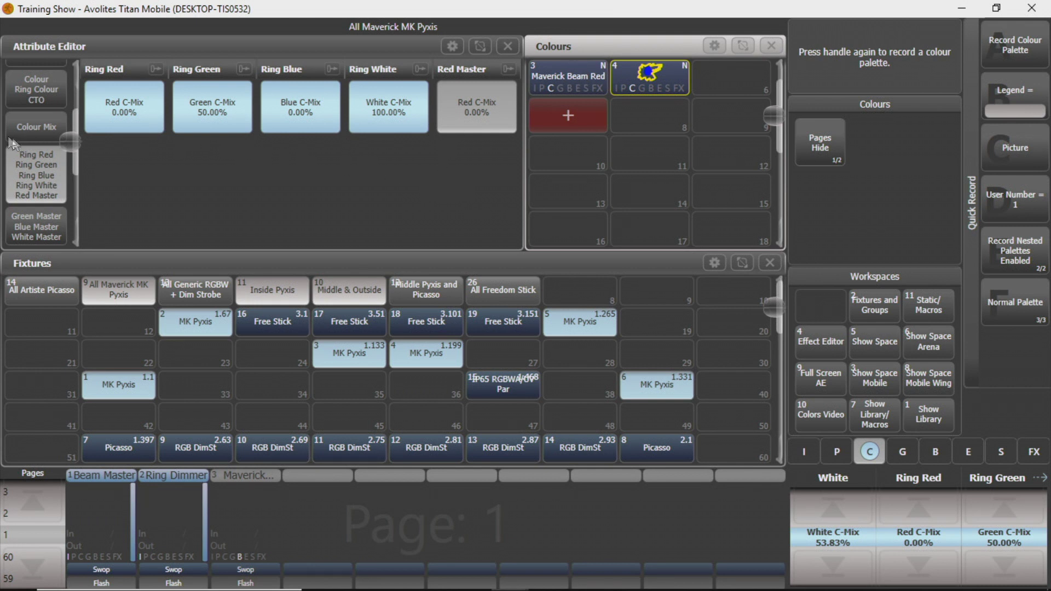
pyautogui.click(44, 94)
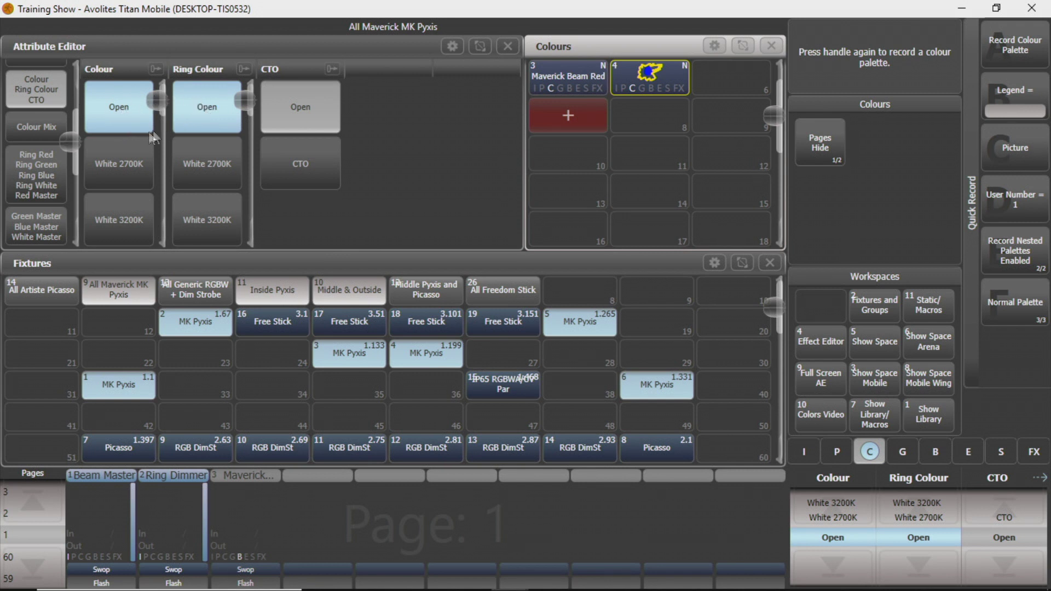
pyautogui.click(44, 193)
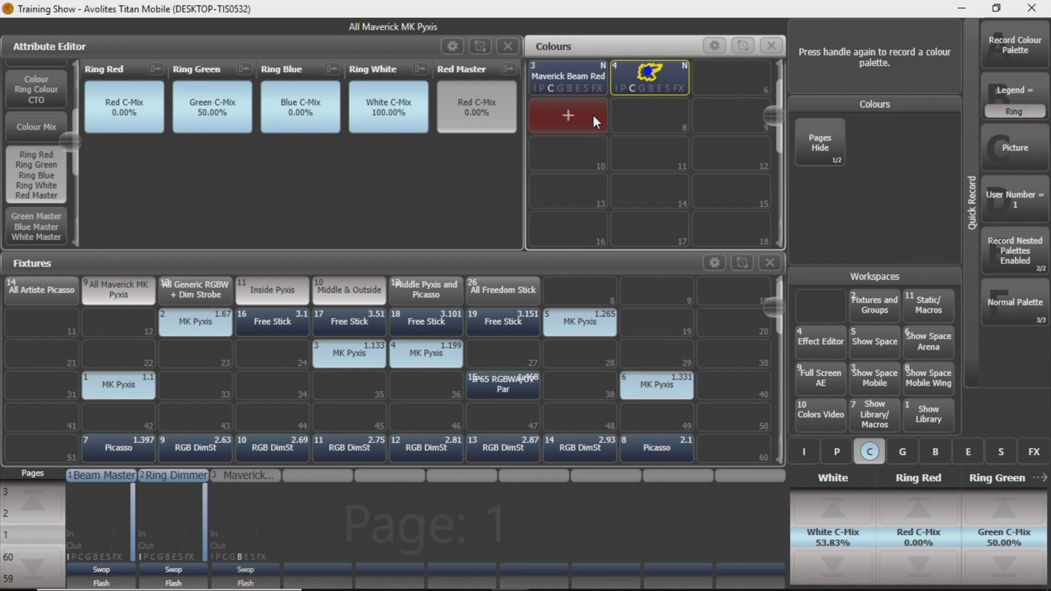
# Record the ring mix as a colour palette with the legend "Ring Green/White" and clear the programmer
pyautogui.write('Green/White')
pyautogui.click(593, 115)
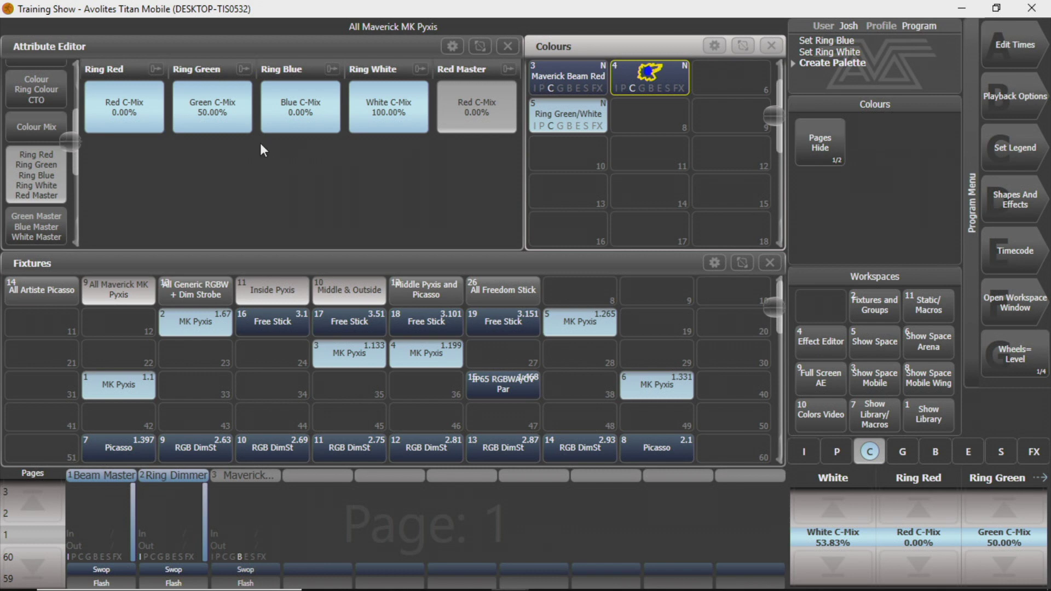
pyautogui.press('Delete')
pyautogui.press('Delete')
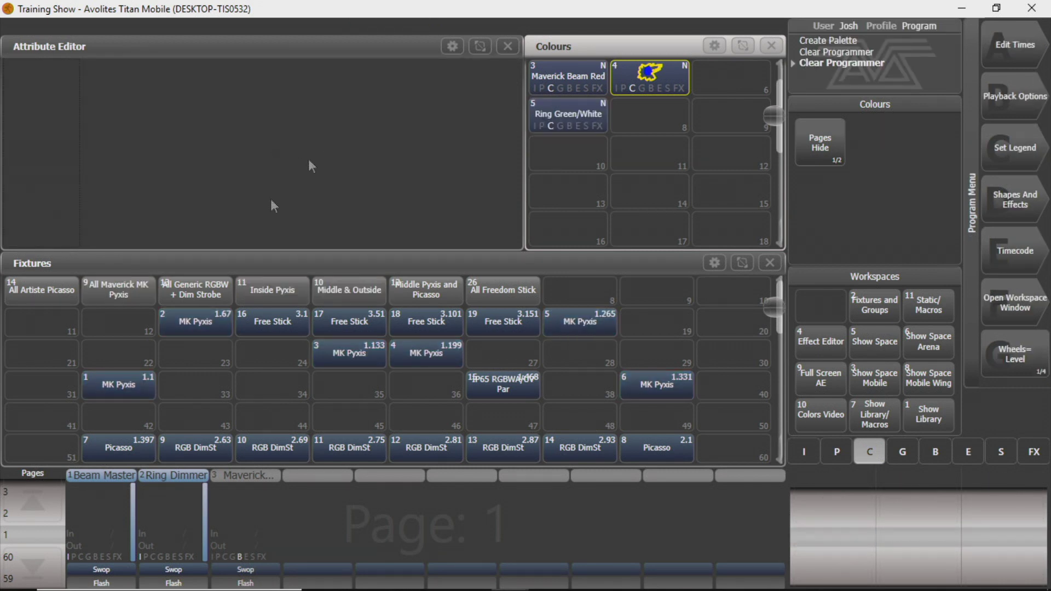
# Pick blue in the Colour Mix for the All Maverick MK Pyxis group and record it as the palette "Maverick Beam Blue"
pyautogui.click(106, 285)
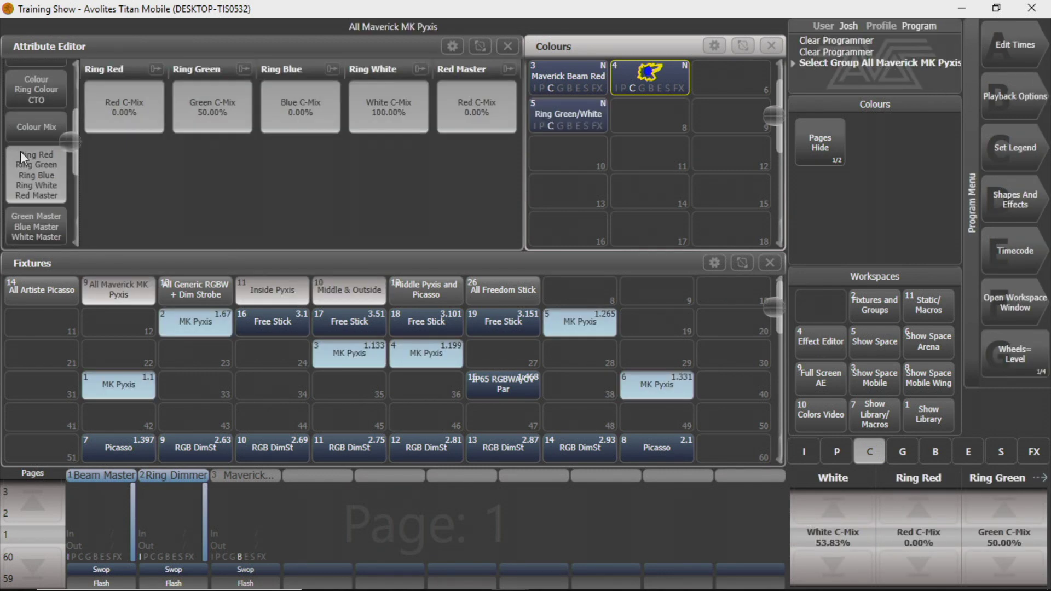
pyautogui.click(45, 124)
pyautogui.click(176, 124)
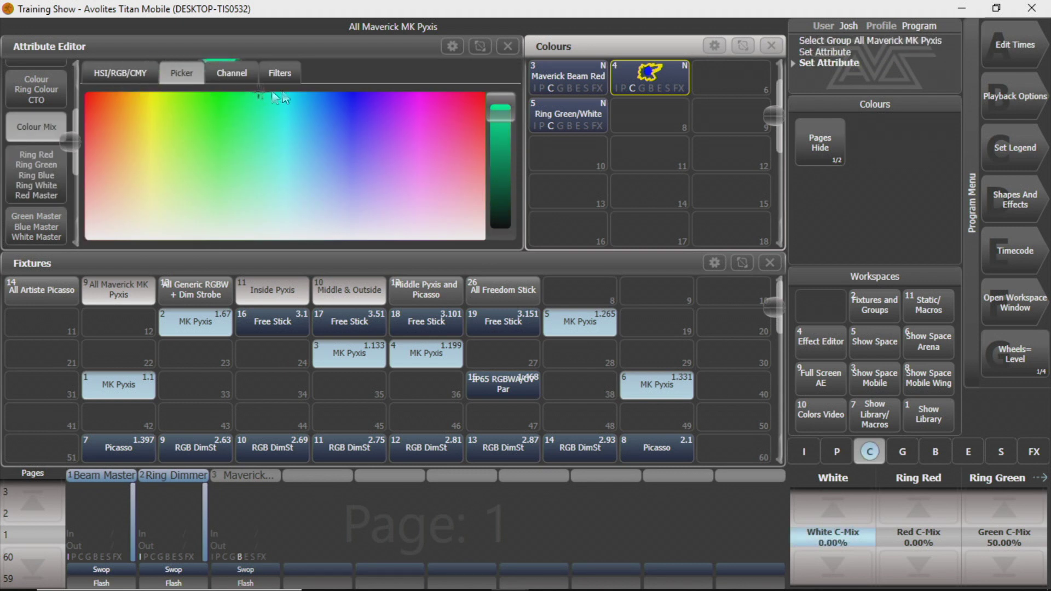
pyautogui.click(360, 97)
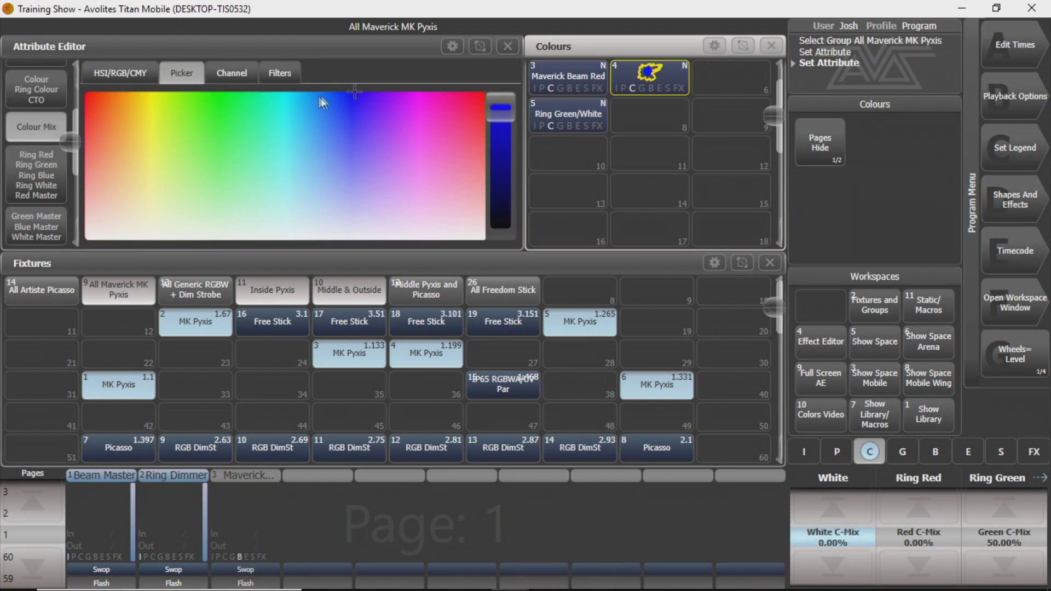
pyautogui.click(577, 153)
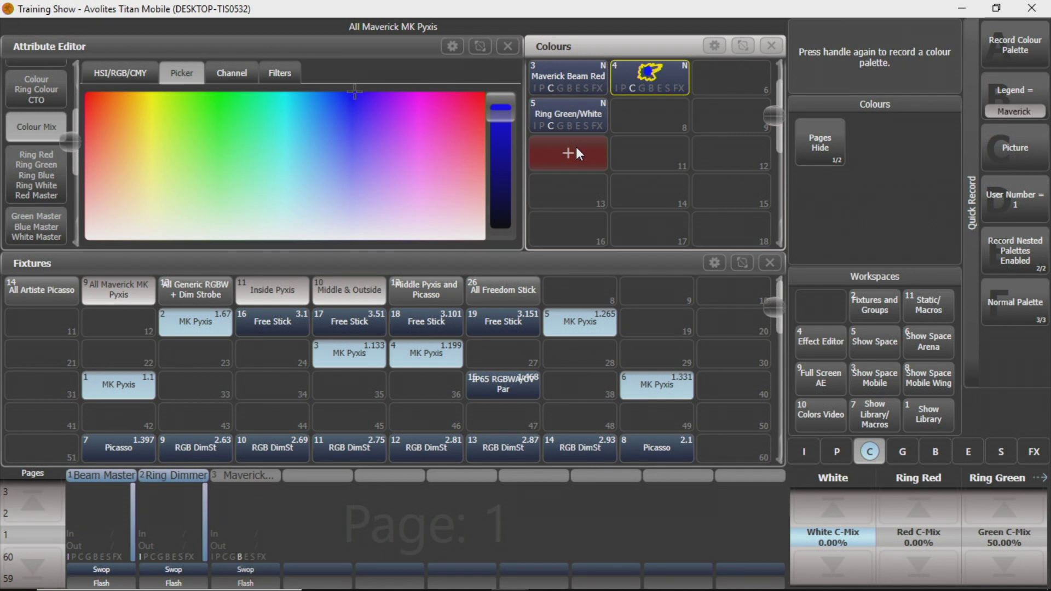
pyautogui.write('Maverick Beam Blue')
pyautogui.click(576, 147)
# Set Ring Green to 100%, Ring White to 0%, Ring Blue to 100% and Ring Red to 0% for the group
pyautogui.click(15, 174)
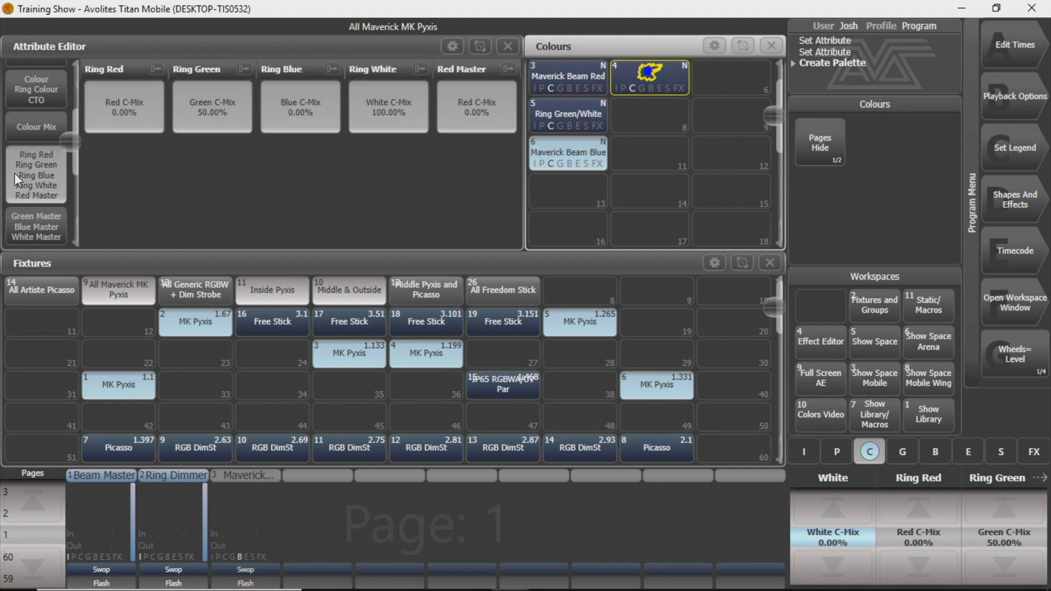
pyautogui.click(208, 114)
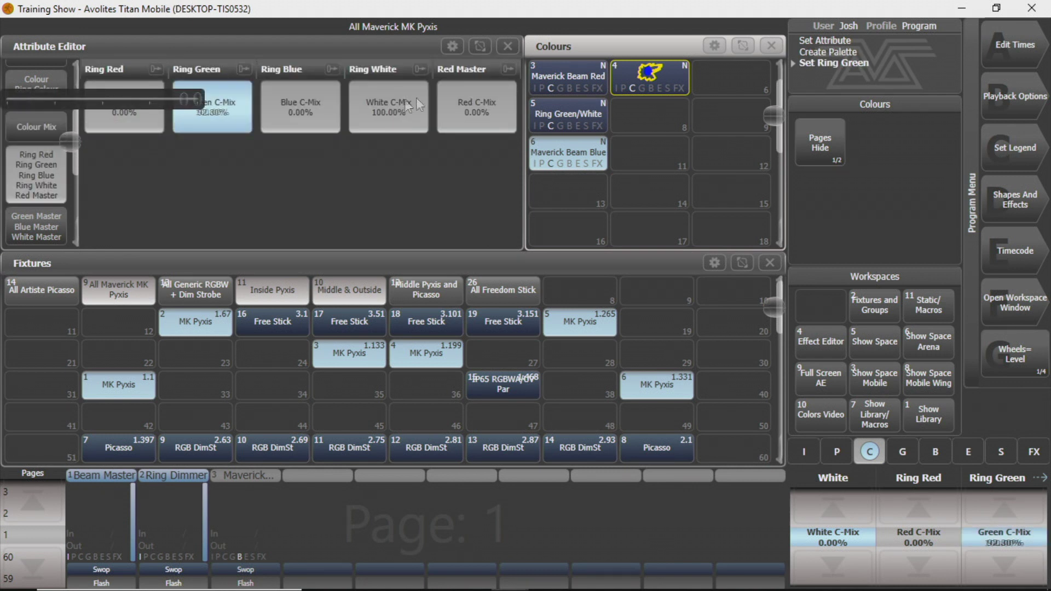
pyautogui.click(390, 100)
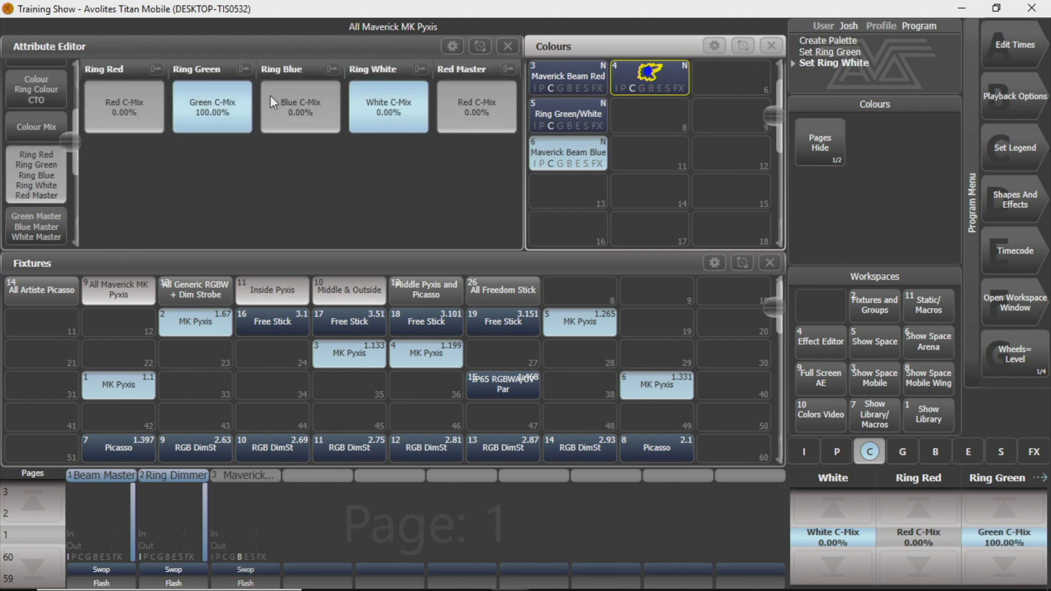
pyautogui.click(271, 96)
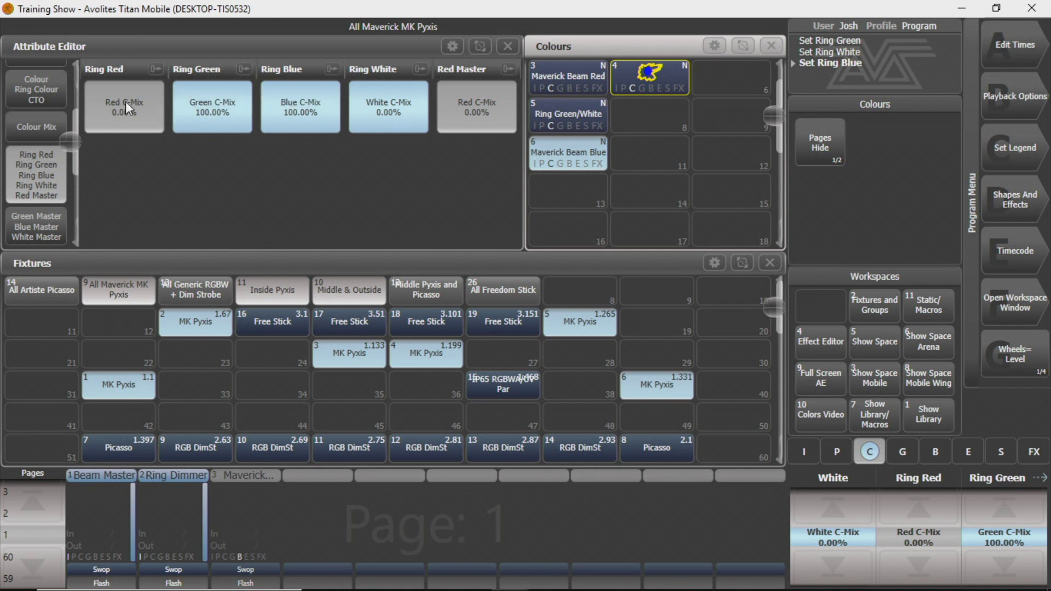
pyautogui.click(144, 109)
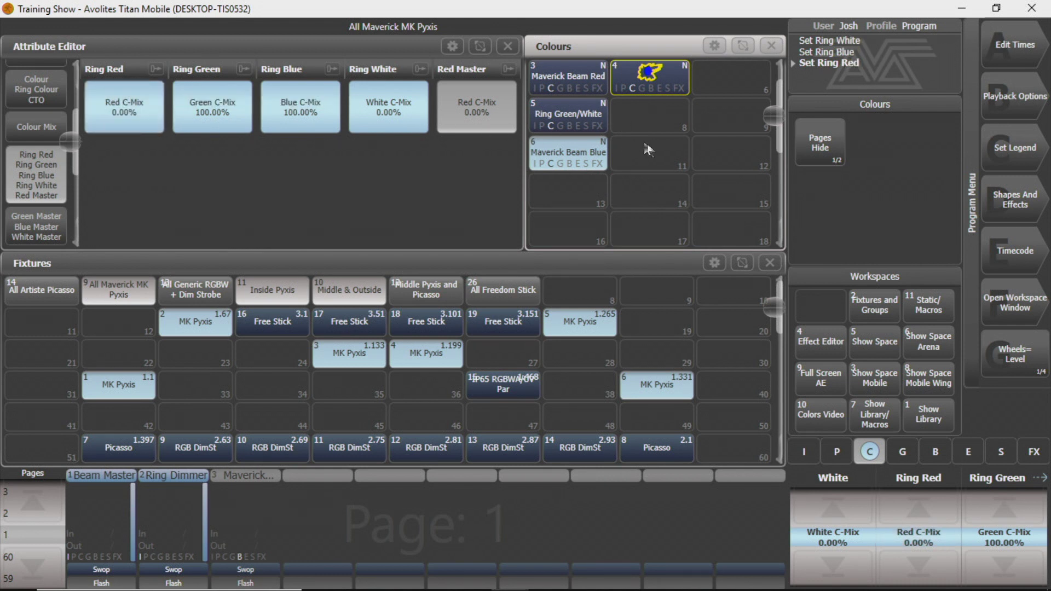
# Record the ring mix as a colour palette with the legend "Ring Cyan" beside Maverick Beam Blue and clear the programmer
pyautogui.click(630, 156)
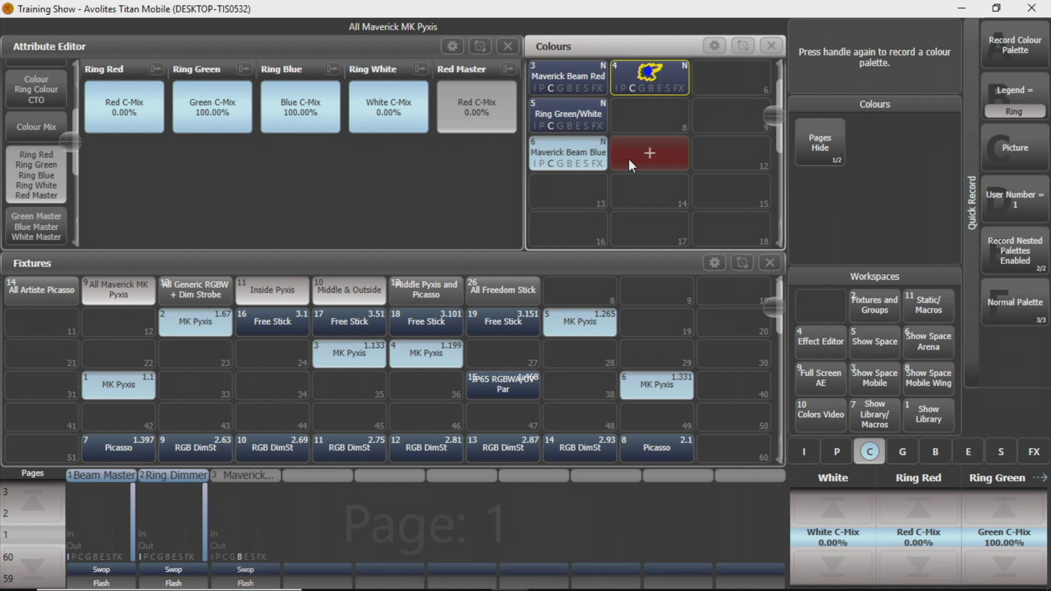
pyautogui.click(628, 159)
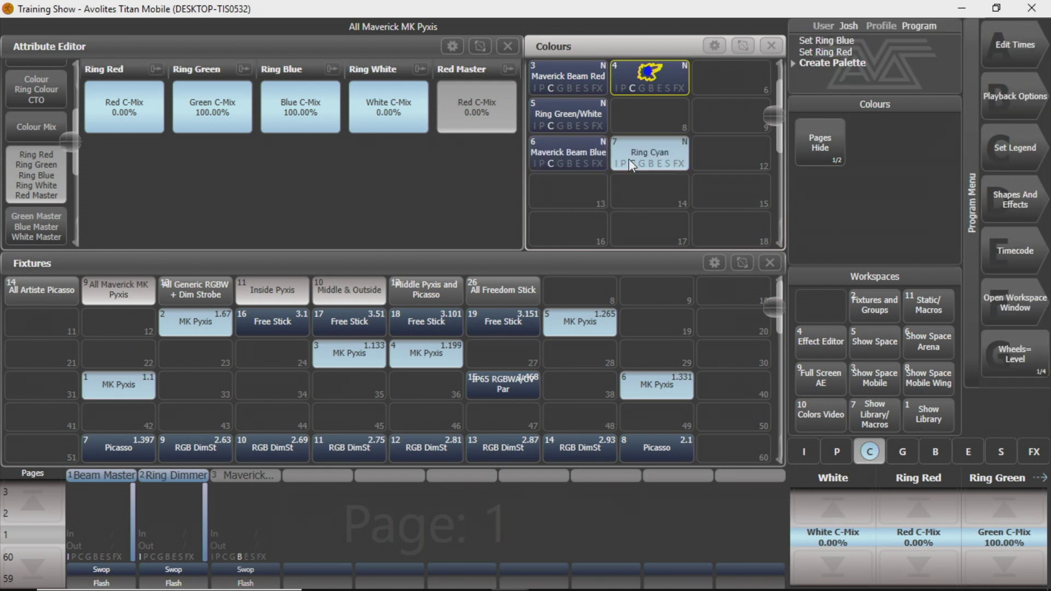
pyautogui.press('Delete')
pyautogui.press('Delete')
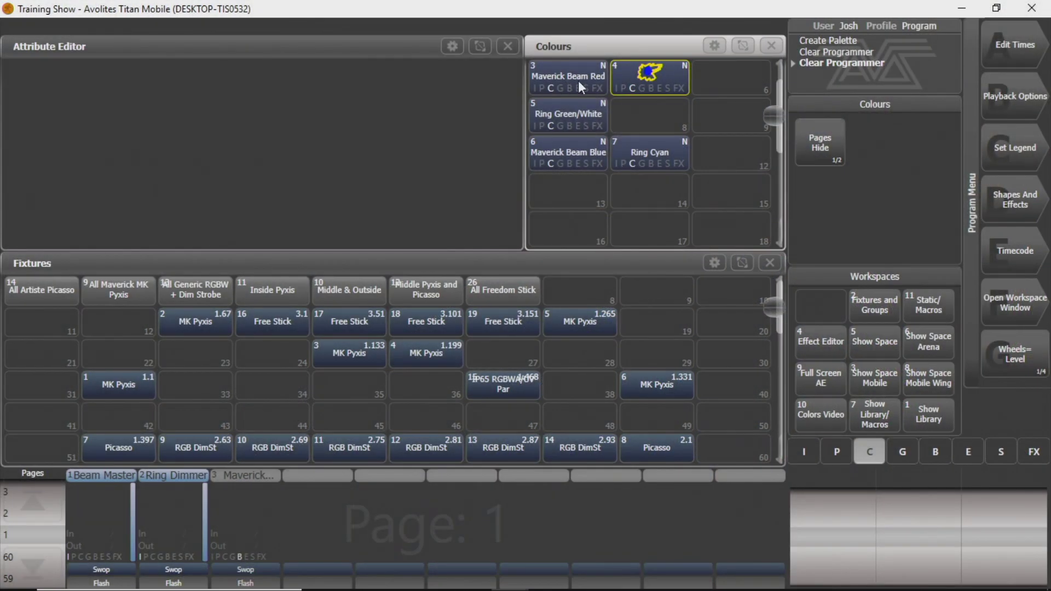
# View the Maverick Beam Red palette's colour attributes and switch off Ring Red, Ring Green, Ring Blue and Ring White for all six fixtures
pyautogui.click(578, 80)
pyautogui.press('v')
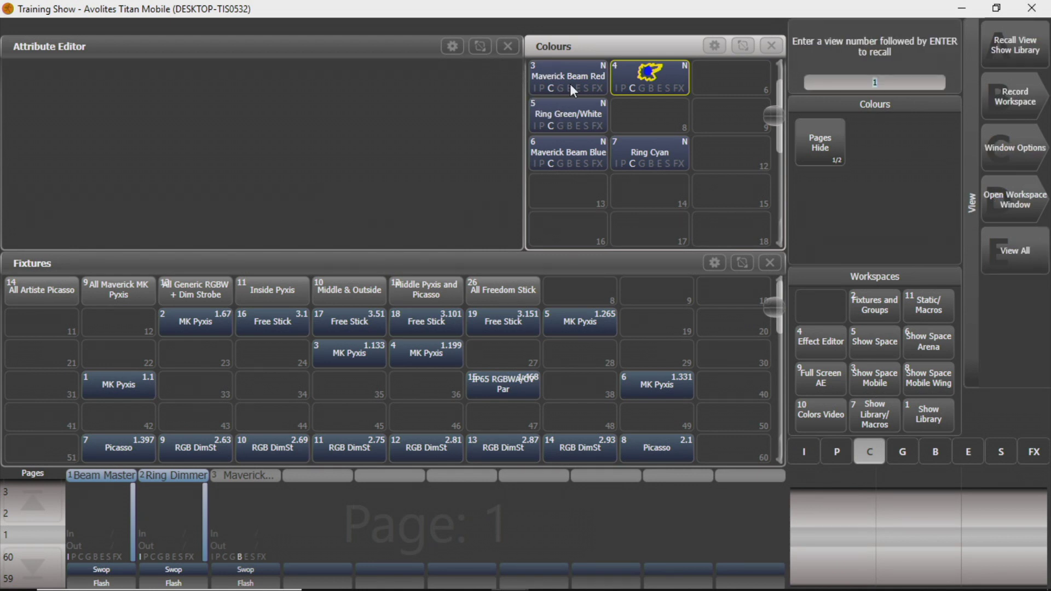
pyautogui.click(569, 84)
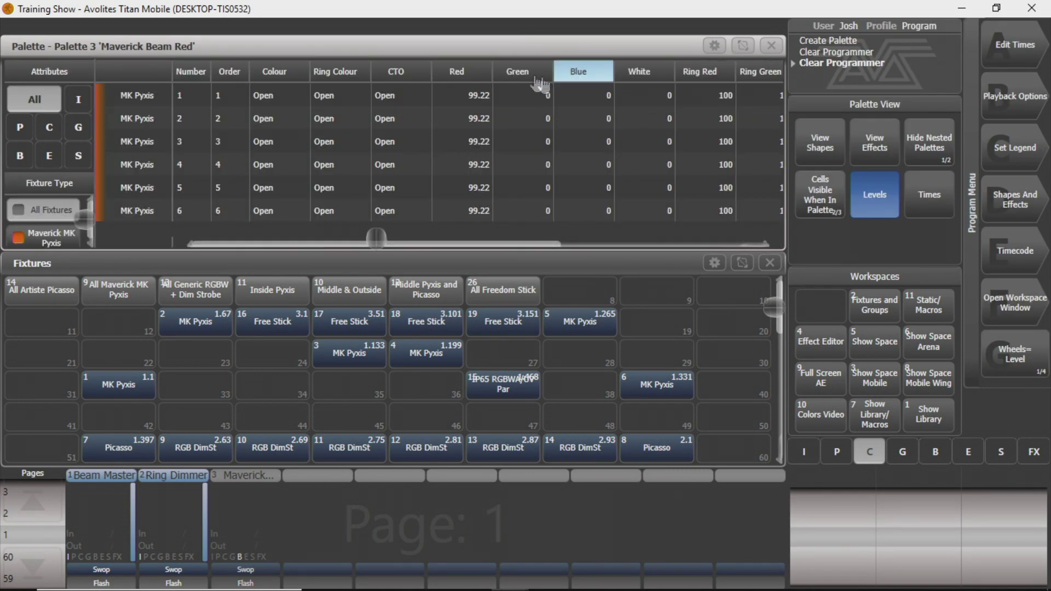
pyautogui.moveTo(378, 240)
pyautogui.mouseDown()
pyautogui.moveTo(492, 244)
pyautogui.moveTo(364, 241)
pyautogui.moveTo(583, 243)
pyautogui.moveTo(376, 241)
pyautogui.mouseUp()
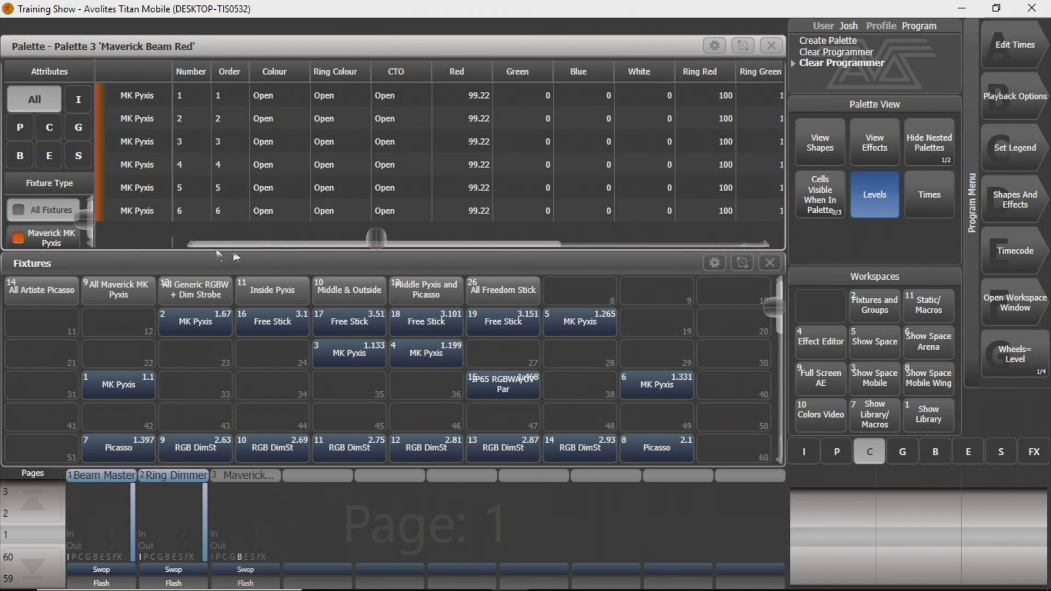
pyautogui.click(48, 133)
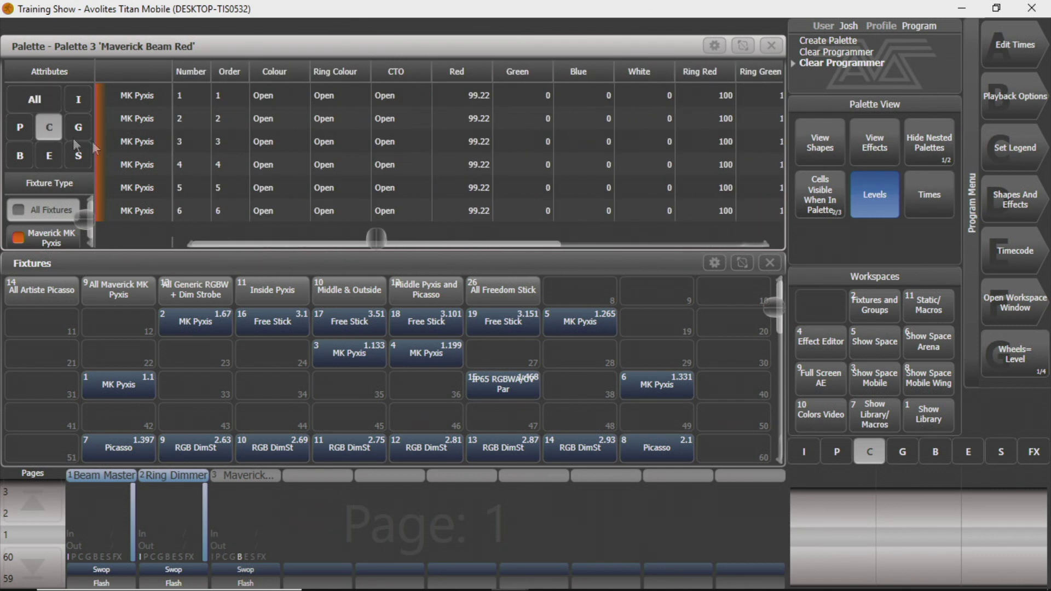
pyautogui.moveTo(376, 240)
pyautogui.mouseDown()
pyautogui.moveTo(581, 241)
pyautogui.moveTo(314, 257)
pyautogui.moveTo(436, 238)
pyautogui.moveTo(376, 241)
pyautogui.mouseUp()
pyautogui.scroll(-8, 383, 239)
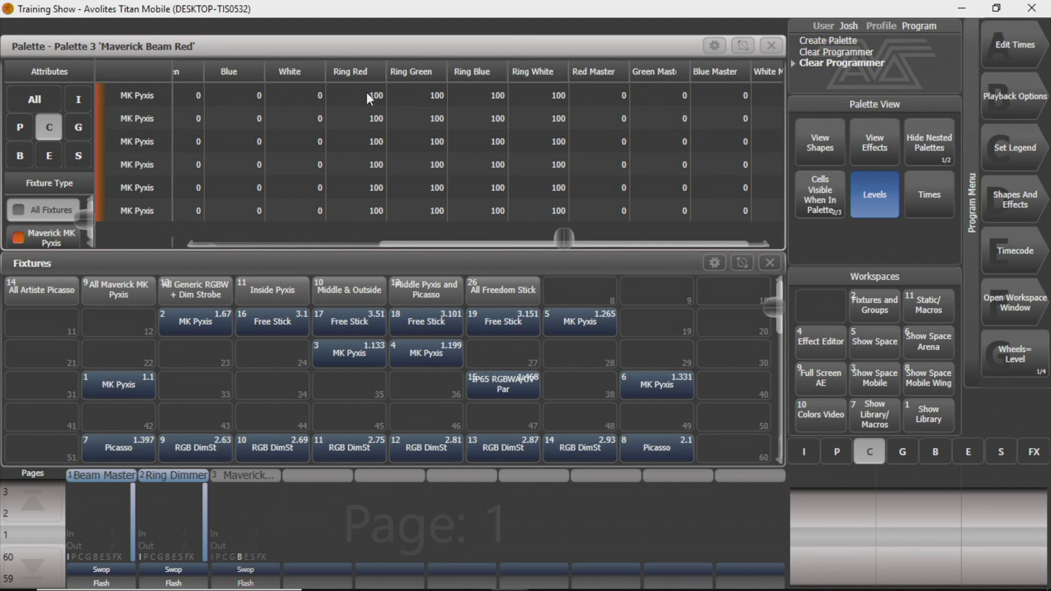
pyautogui.moveTo(366, 93); pyautogui.dragTo(546, 217)
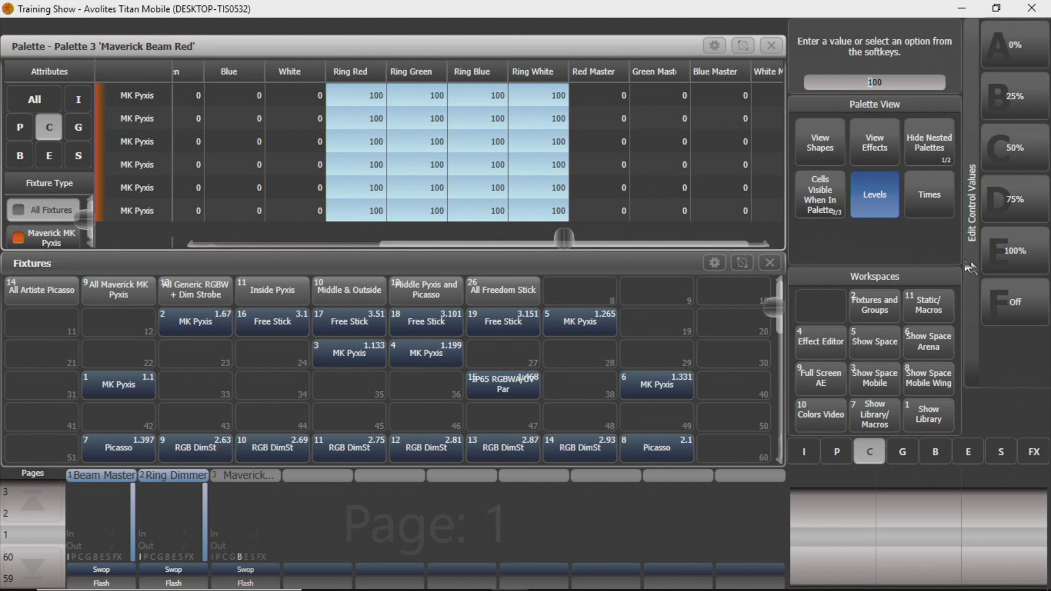
pyautogui.click(1014, 319)
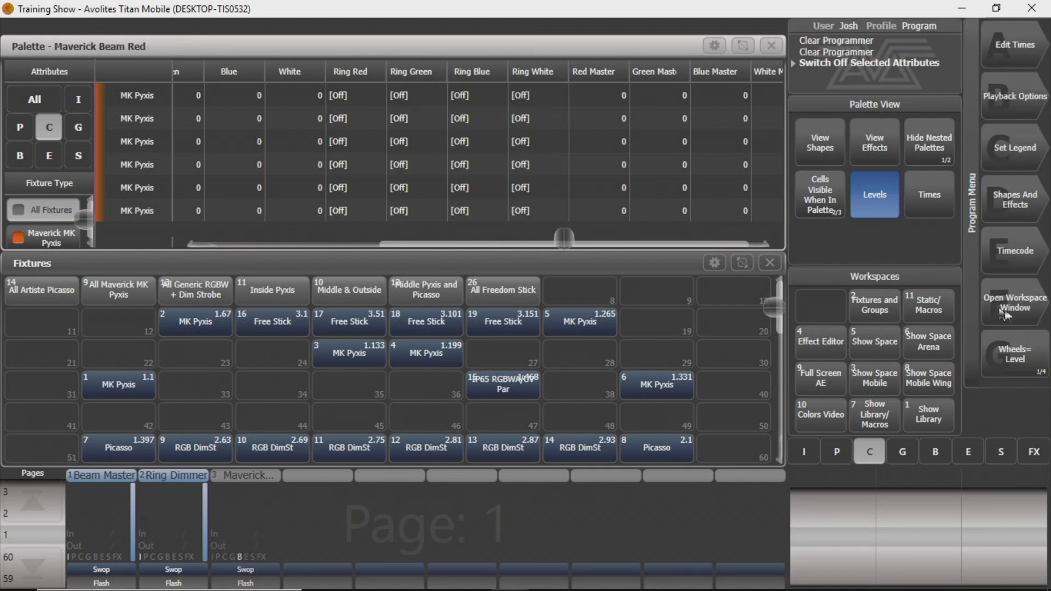
pyautogui.click(343, 79)
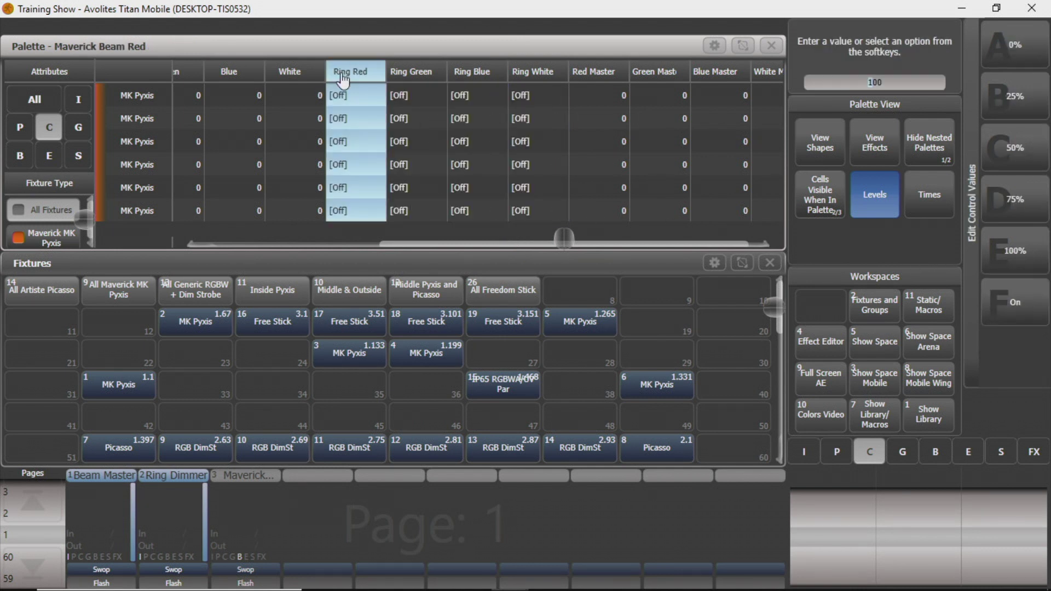
pyautogui.click(408, 79)
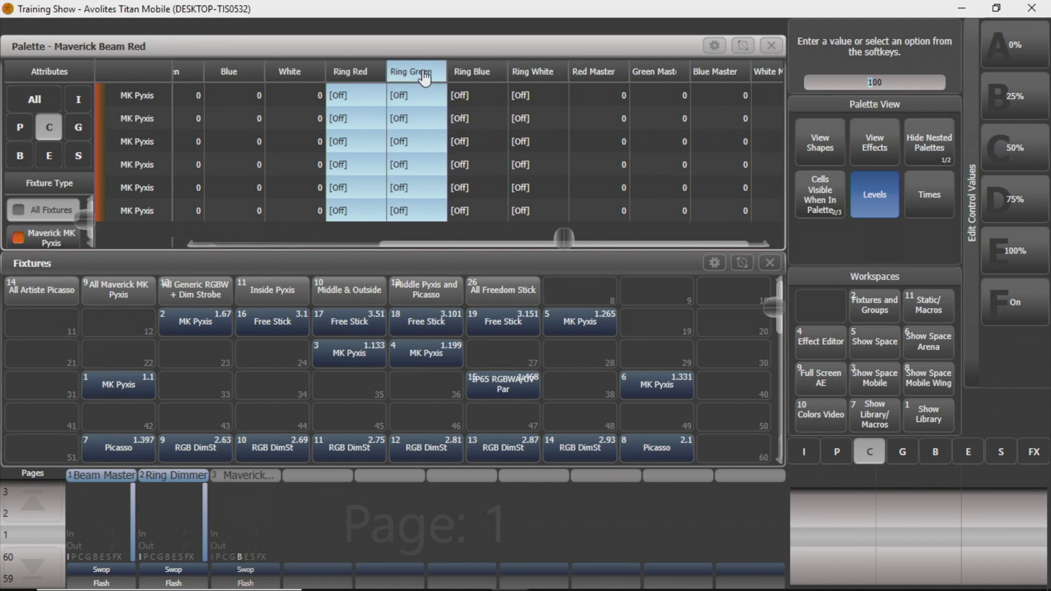
pyautogui.click(467, 79)
pyautogui.click(531, 79)
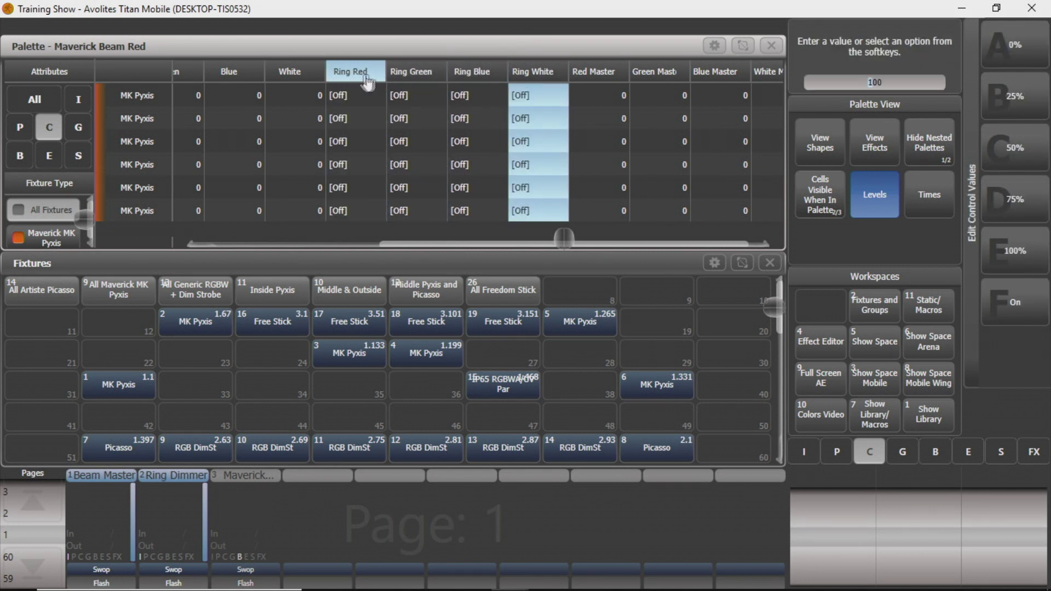
pyautogui.keyDown('ctrl'); pyautogui.click(348, 74); pyautogui.keyUp('ctrl')
pyautogui.keyDown('ctrl'); pyautogui.click(469, 77); pyautogui.keyUp('ctrl')
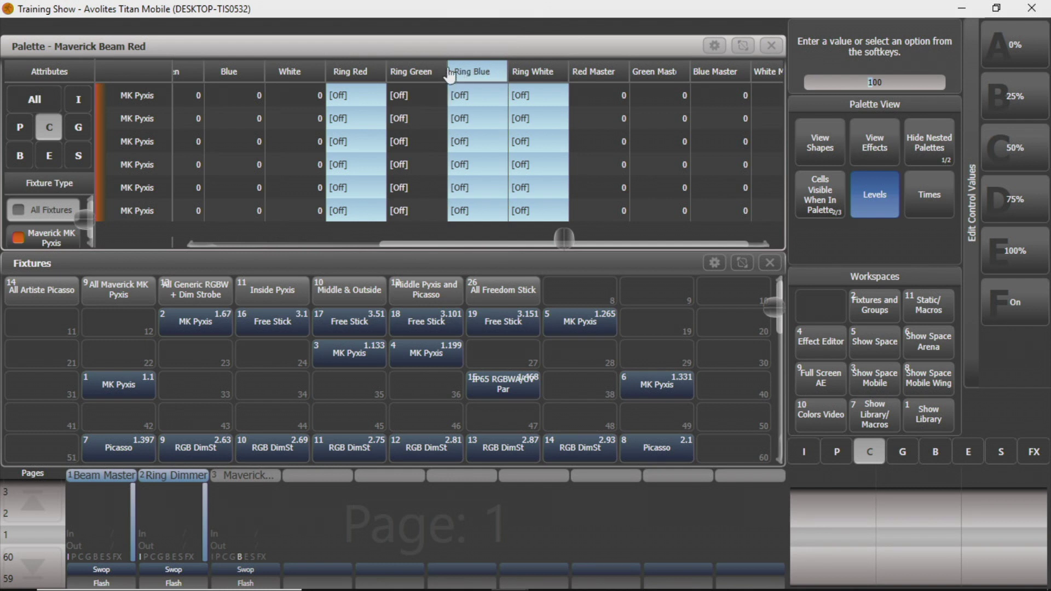
pyautogui.keyDown('ctrl'); pyautogui.click(440, 75); pyautogui.keyUp('ctrl')
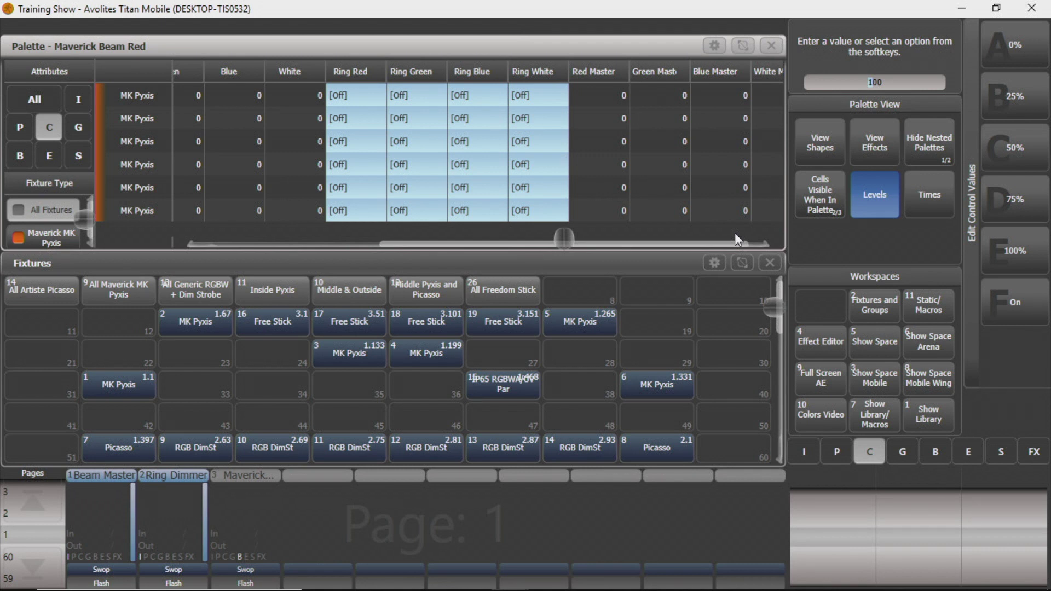
pyautogui.press('Delete')
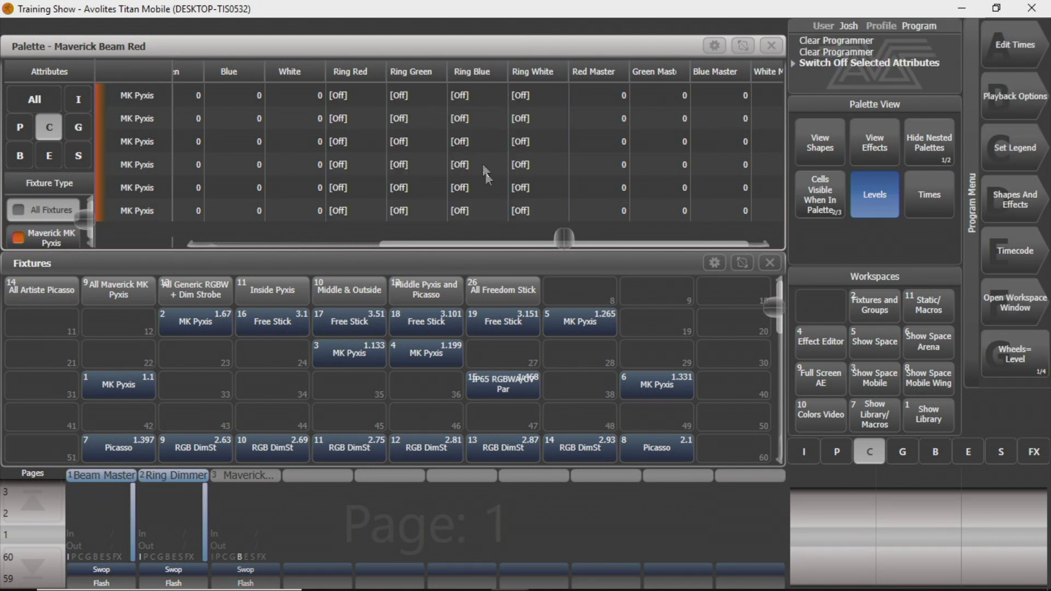
# Close the Maverick Beam Red palette view and switch off Red, Green, Blue and White for all fixtures in the Ring Green/White palette
pyautogui.moveTo(587, 251); pyautogui.dragTo(381, 268)
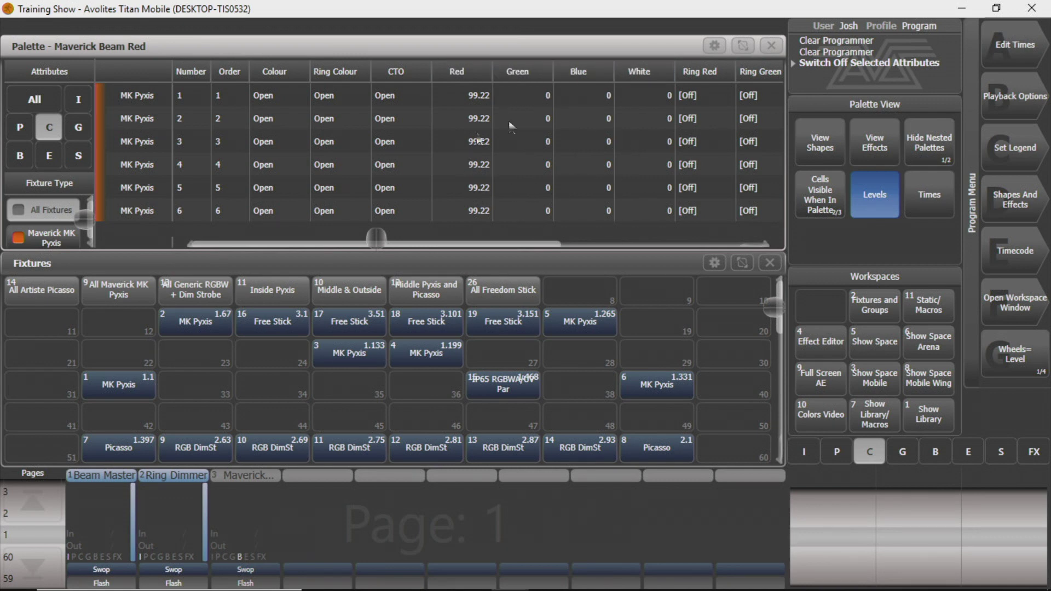
pyautogui.click(771, 45)
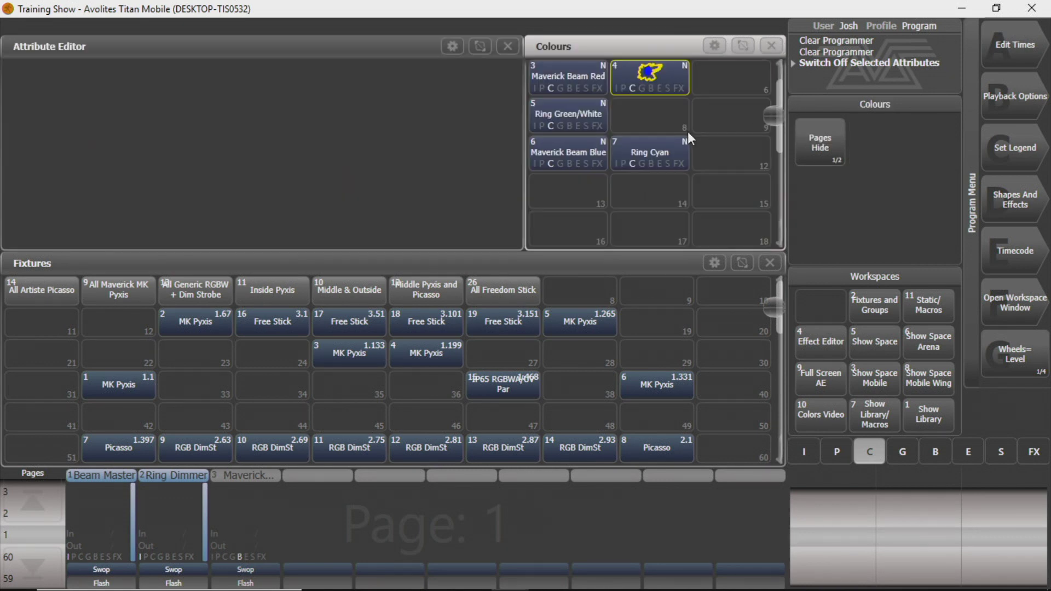
pyautogui.hotkey('alt', 'v')
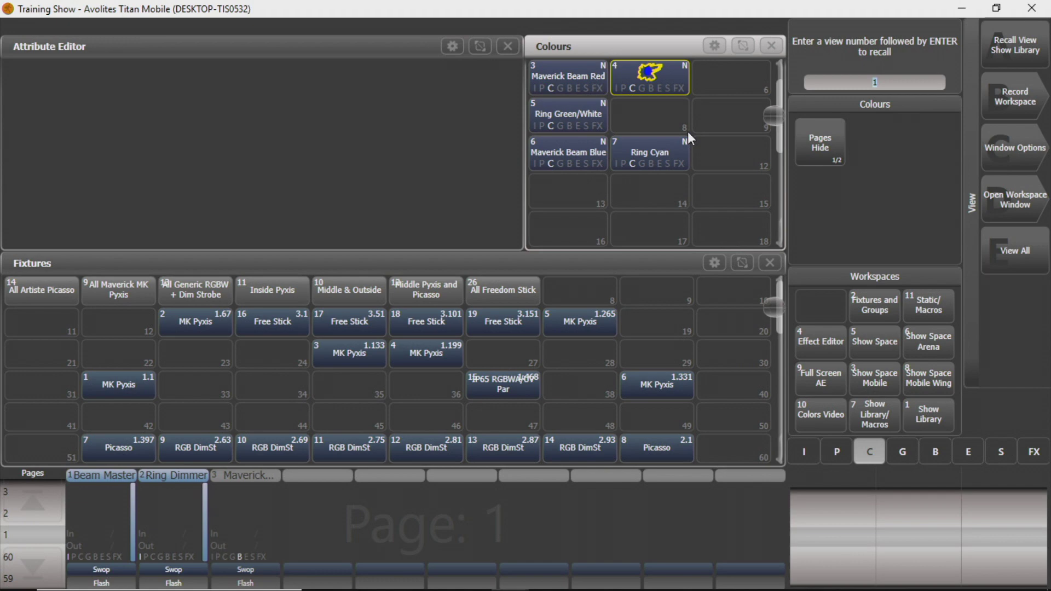
pyautogui.click(603, 127)
pyautogui.moveTo(382, 249); pyautogui.dragTo(471, 250)
pyautogui.moveTo(319, 96); pyautogui.dragTo(486, 212)
pyautogui.click(1015, 302)
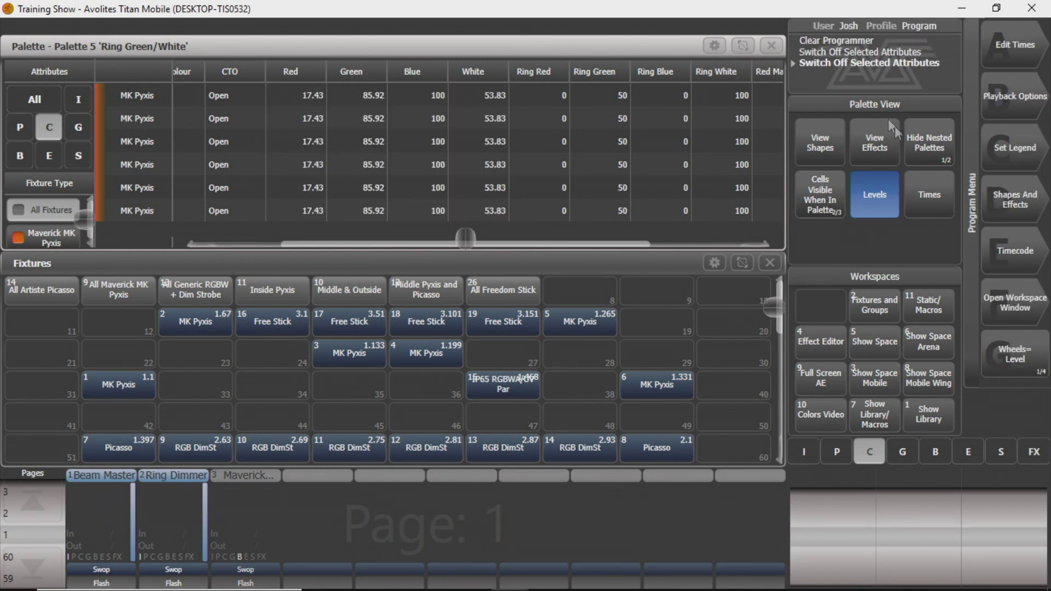
pyautogui.click(773, 47)
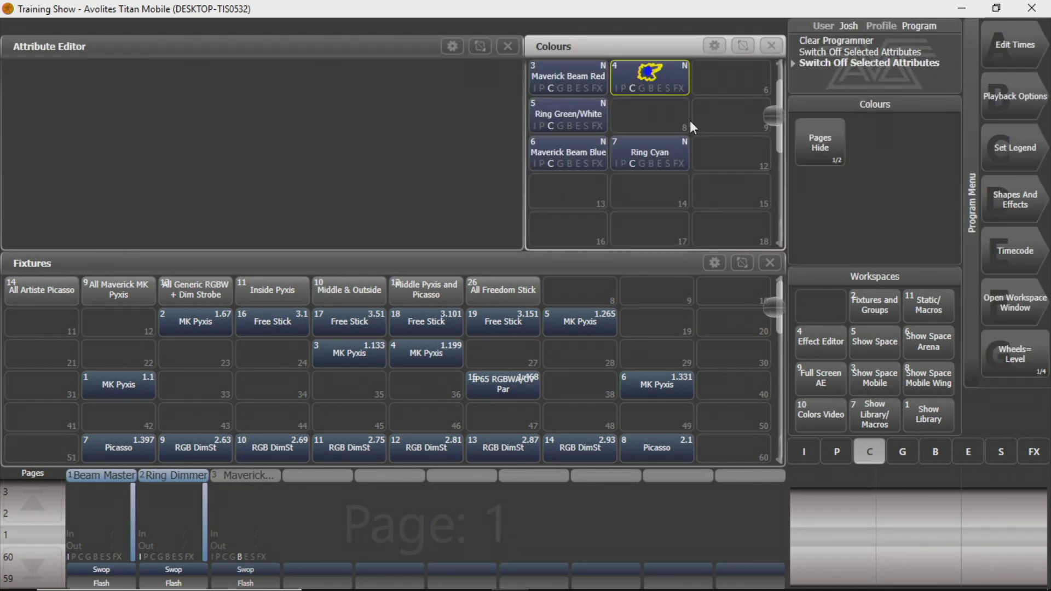
# View the Maverick Beam Blue palette and switch off Ring Red, Ring Green, Ring Blue and Ring White for all fixtures
pyautogui.click(567, 156)
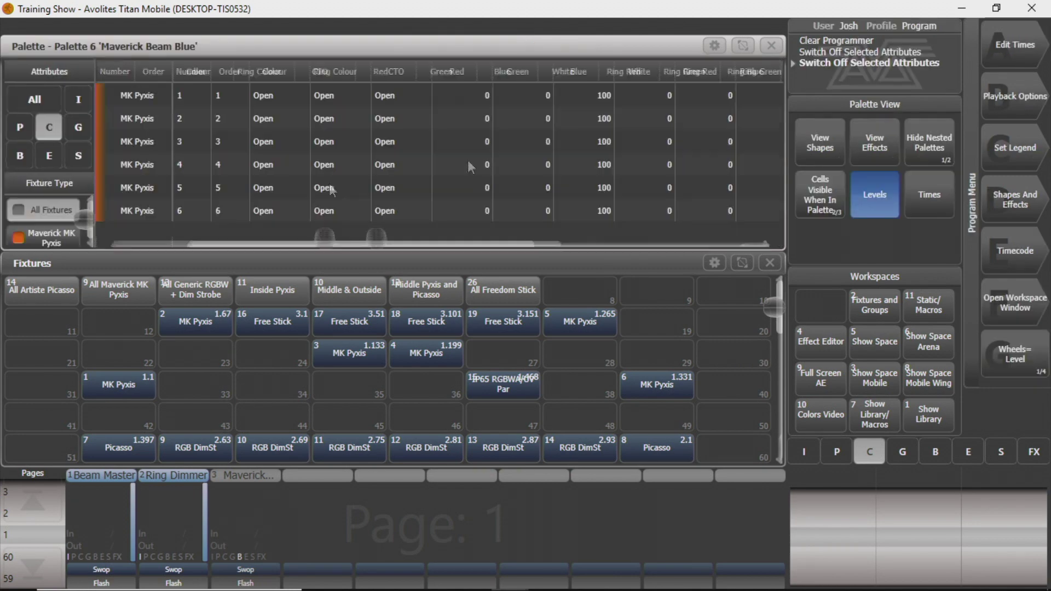
pyautogui.moveTo(372, 252); pyautogui.dragTo(554, 240)
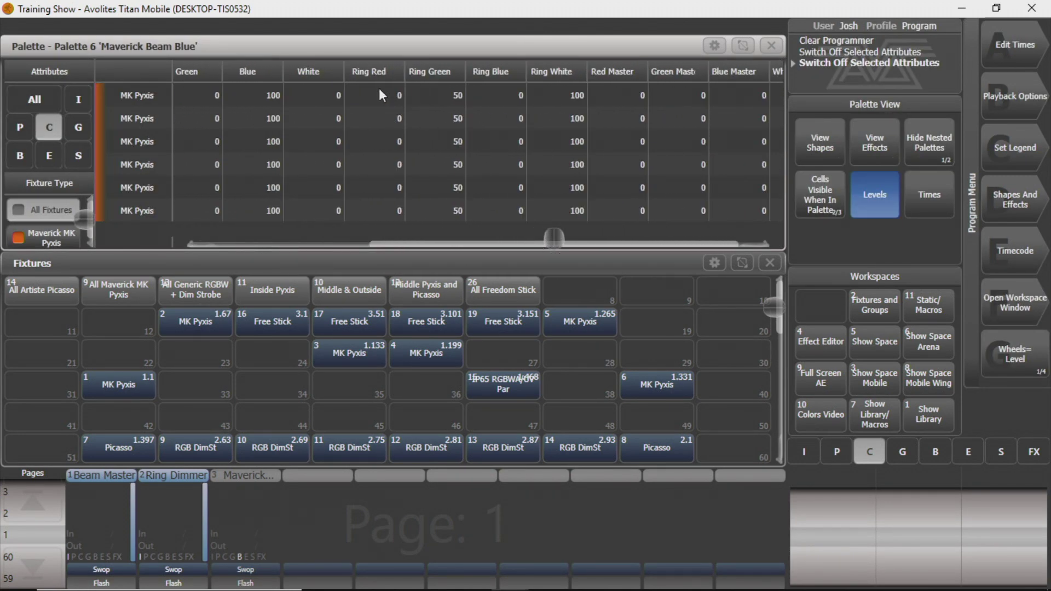
pyautogui.moveTo(382, 96); pyautogui.dragTo(554, 213)
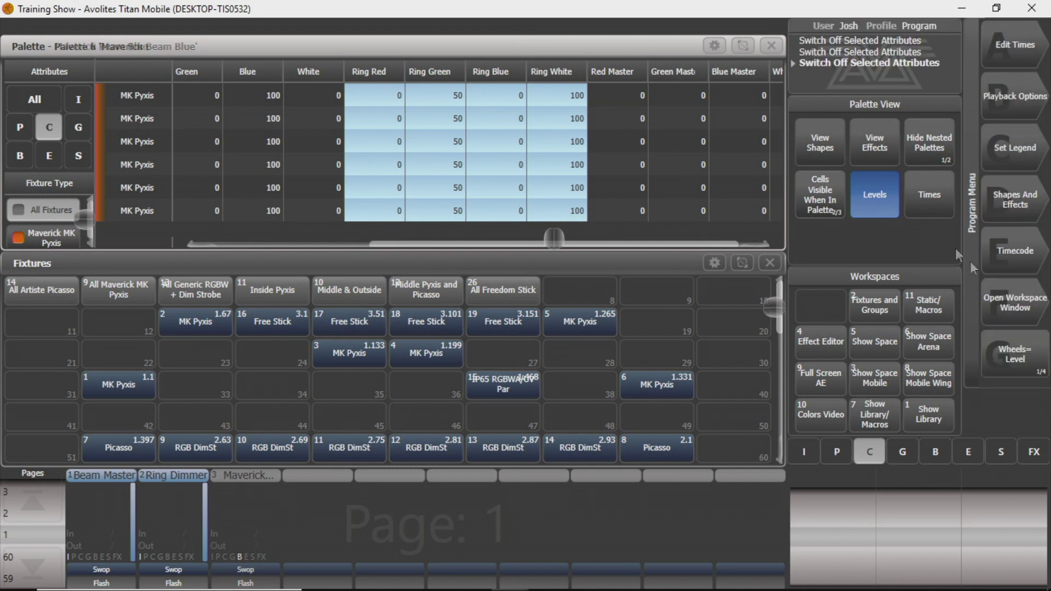
# Close the Maverick Beam Blue palette view and switch off Red, Green, Blue and White for all six fixtures in the Ring Cyan palette
pyautogui.click(772, 45)
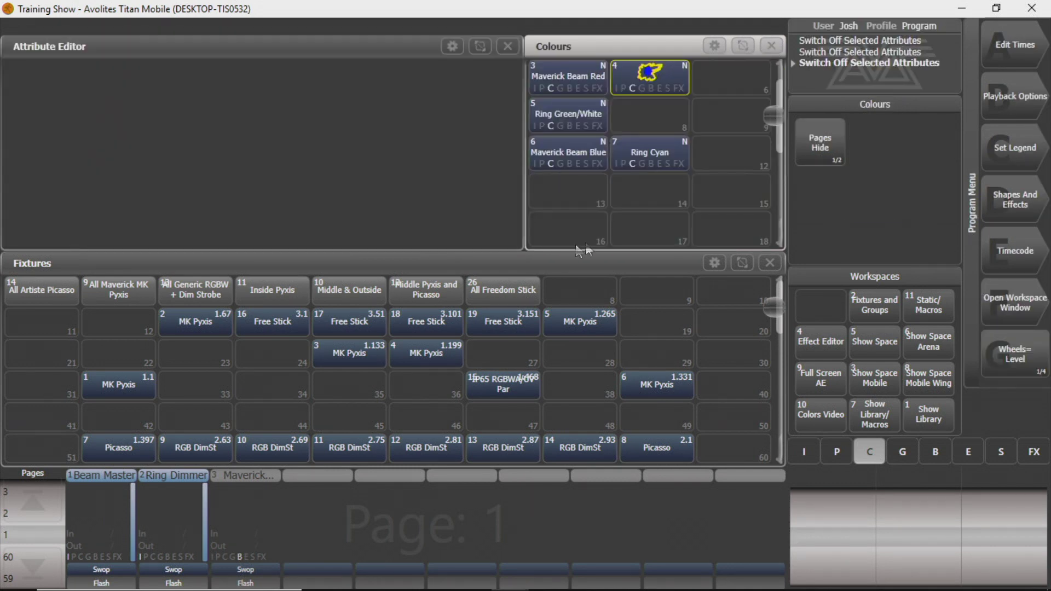
pyautogui.press('v')
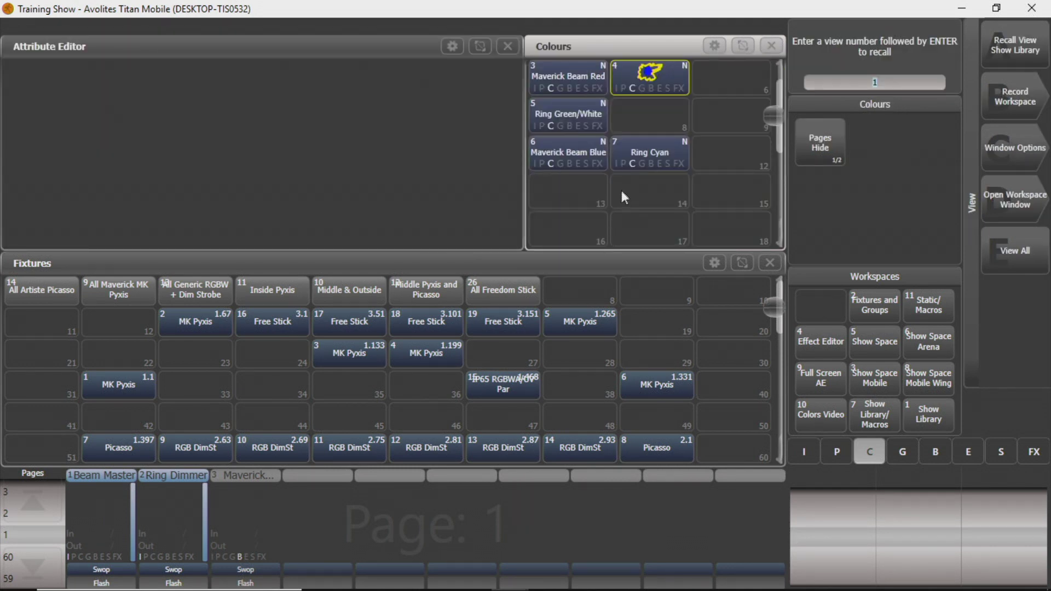
pyautogui.click(636, 157)
pyautogui.moveTo(378, 234); pyautogui.dragTo(498, 238)
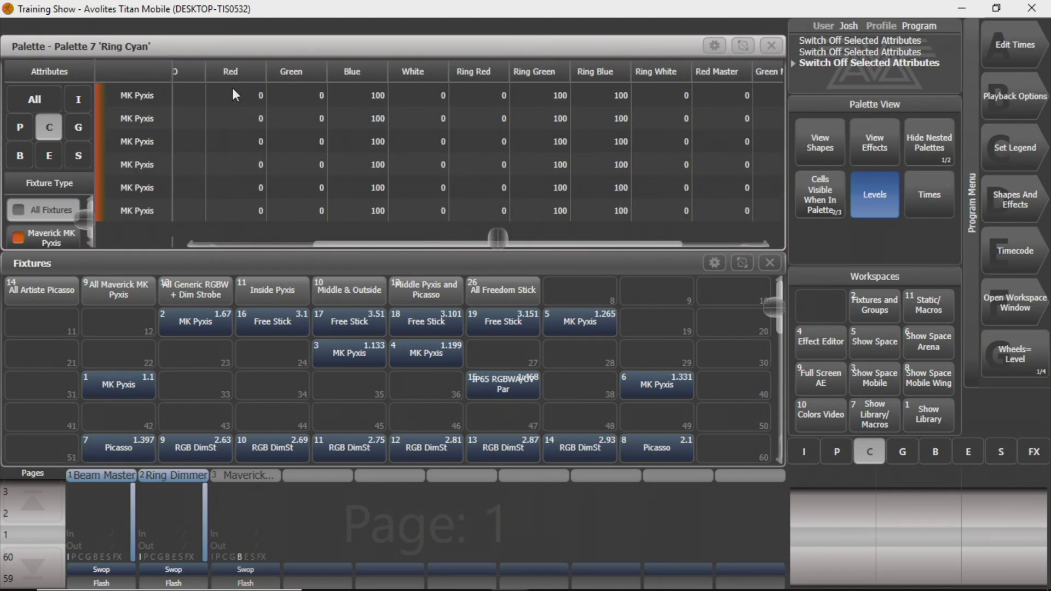
pyautogui.moveTo(235, 95); pyautogui.dragTo(416, 211)
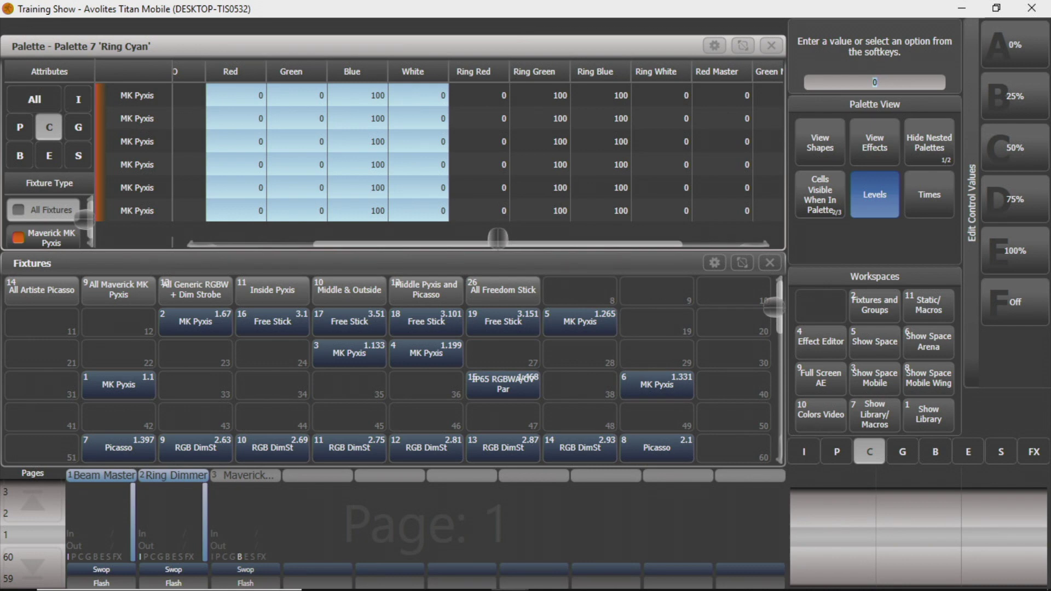
pyautogui.click(1007, 290)
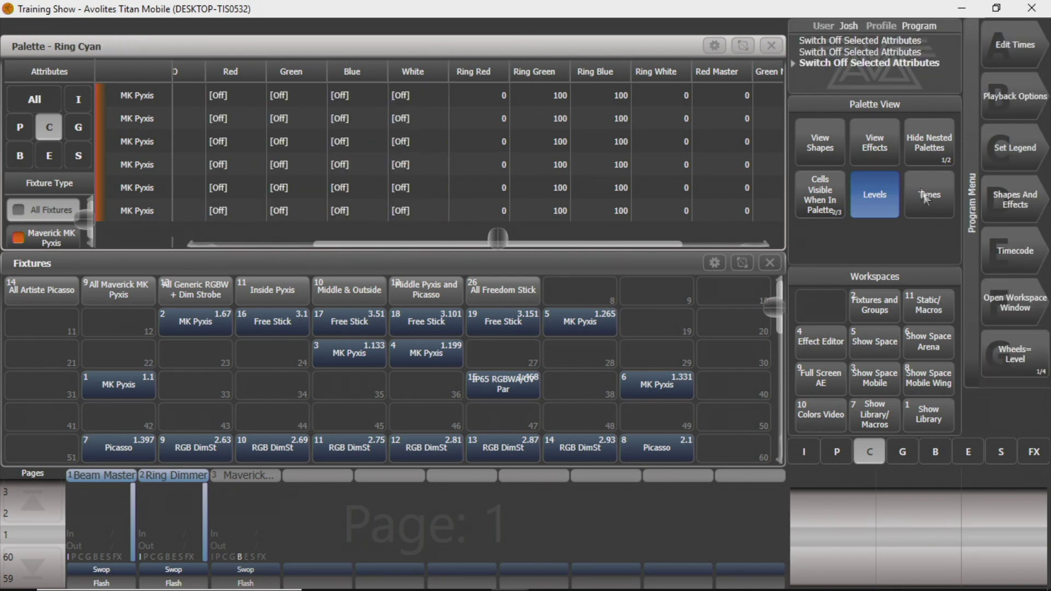
# Close the Ring Cyan palette view and clear the programmer
pyautogui.click(772, 48)
pyautogui.press('Delete')
pyautogui.press('Delete')
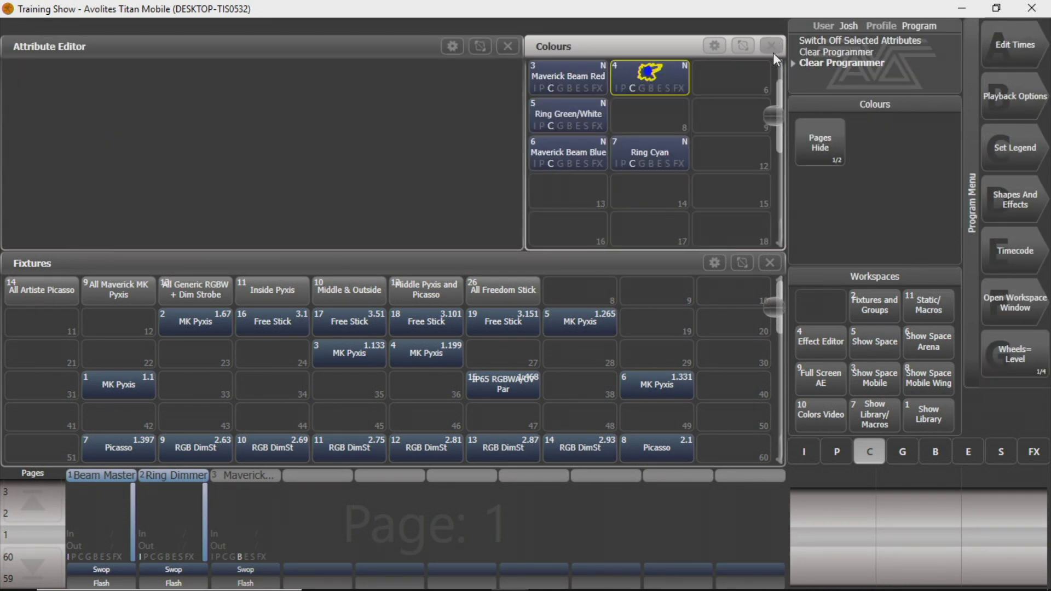
# Recall the Maverick Beam Red, Ring Green/White, Maverick Beam Blue and Ring Cyan palettes one after another as a check
pyautogui.click(567, 76)
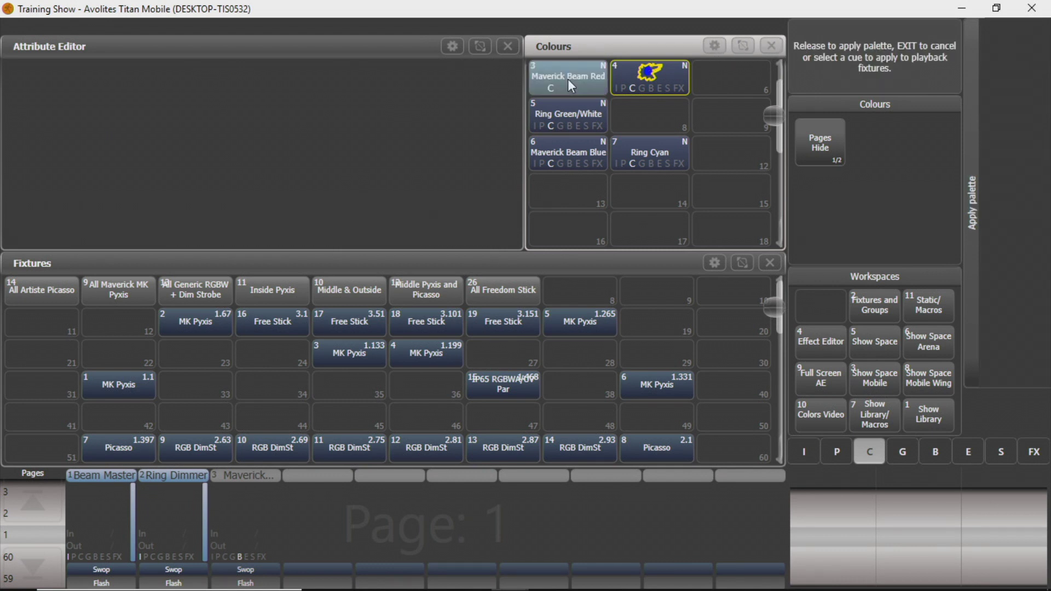
pyautogui.click(570, 121)
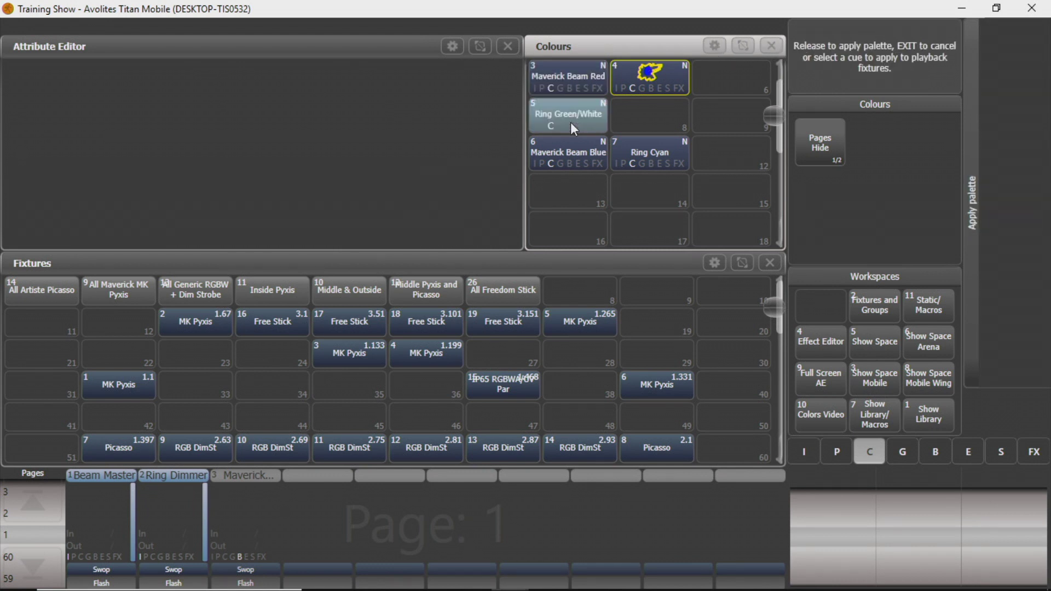
pyautogui.click(576, 155)
pyautogui.click(628, 154)
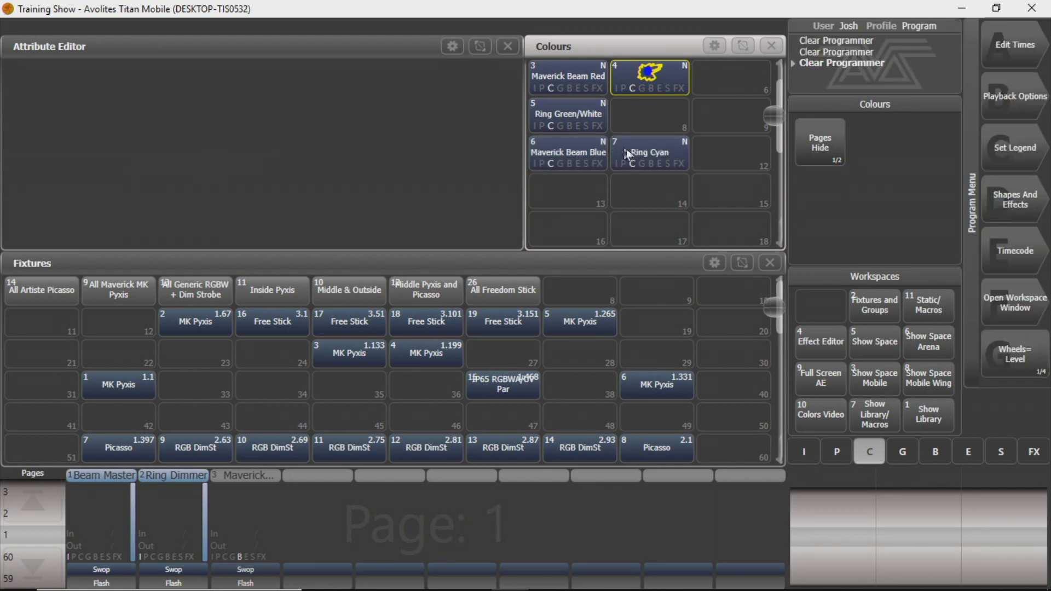
pyautogui.click(584, 120)
pyautogui.click(589, 162)
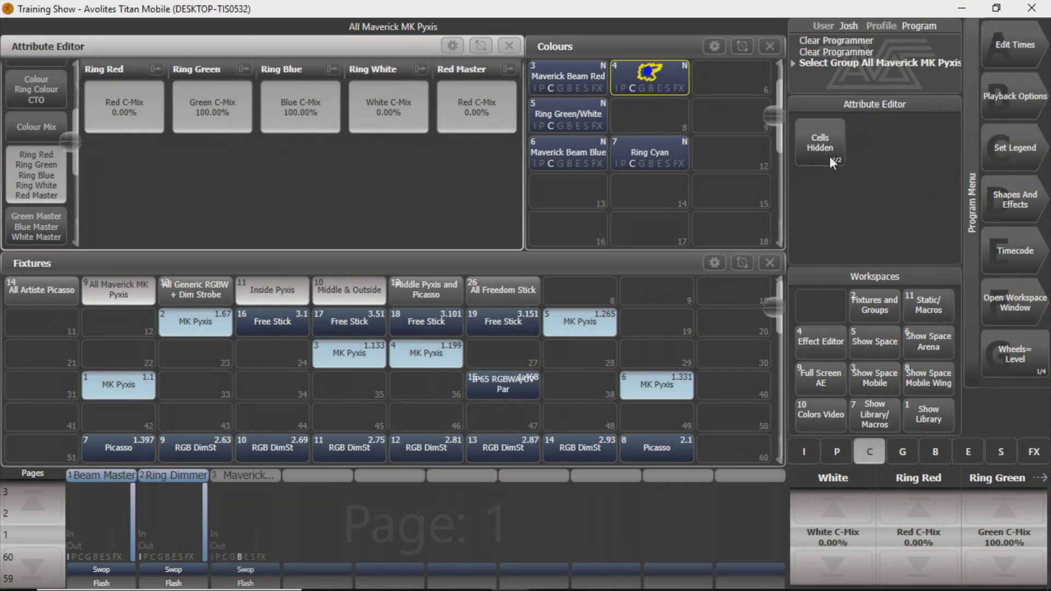
# Show the MK Pyxis cells in the full-screen Attribute Editor and set the colour mix of Ring 1, Ring 5 and Ring 6 to red
pyautogui.click(830, 156)
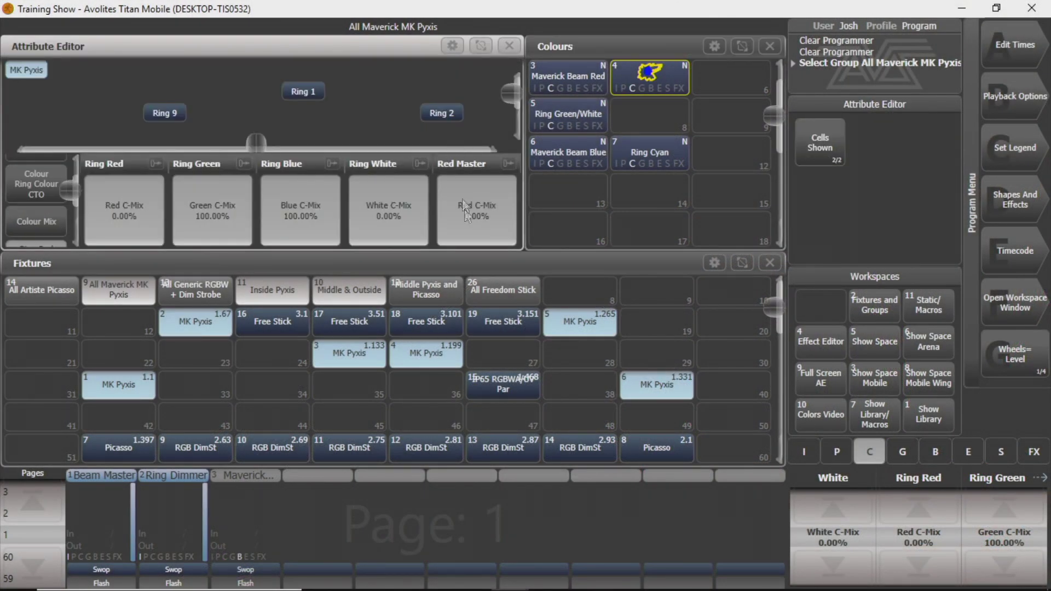
pyautogui.click(828, 384)
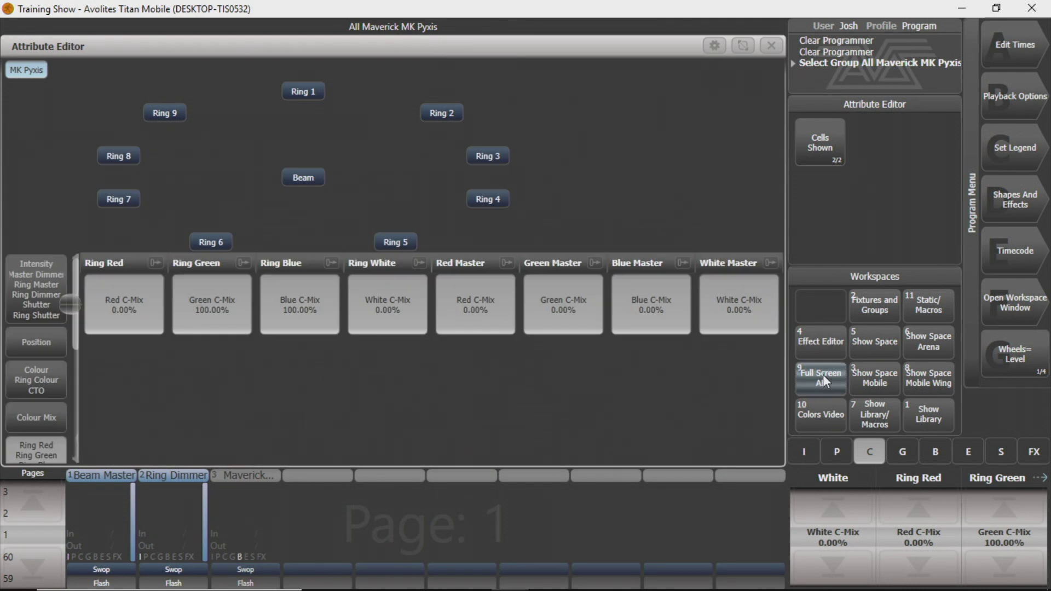
pyautogui.click(298, 93)
pyautogui.click(386, 245)
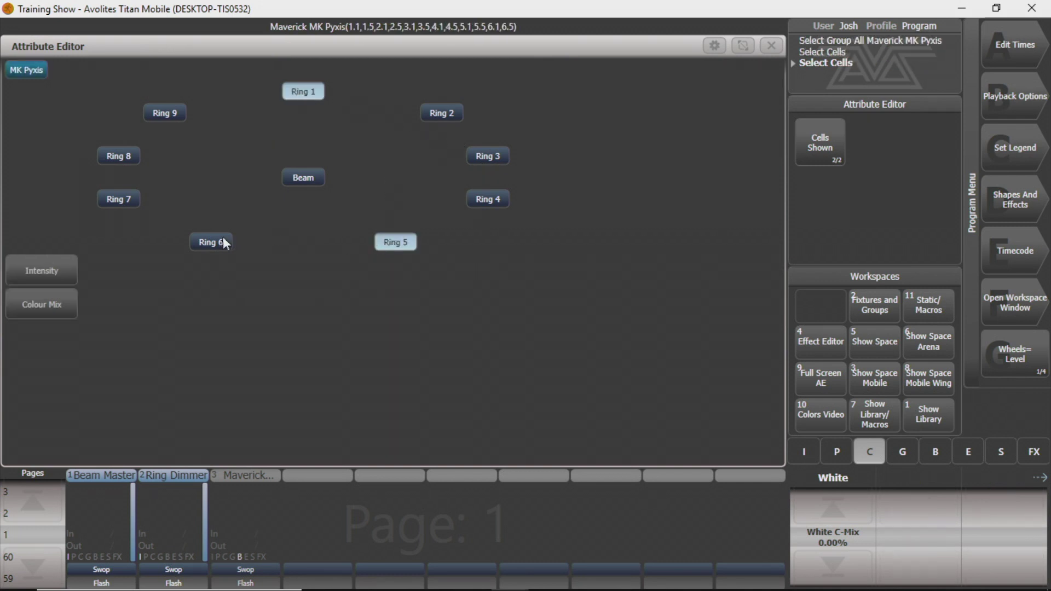
pyautogui.click(214, 242)
pyautogui.click(42, 304)
pyautogui.click(175, 290)
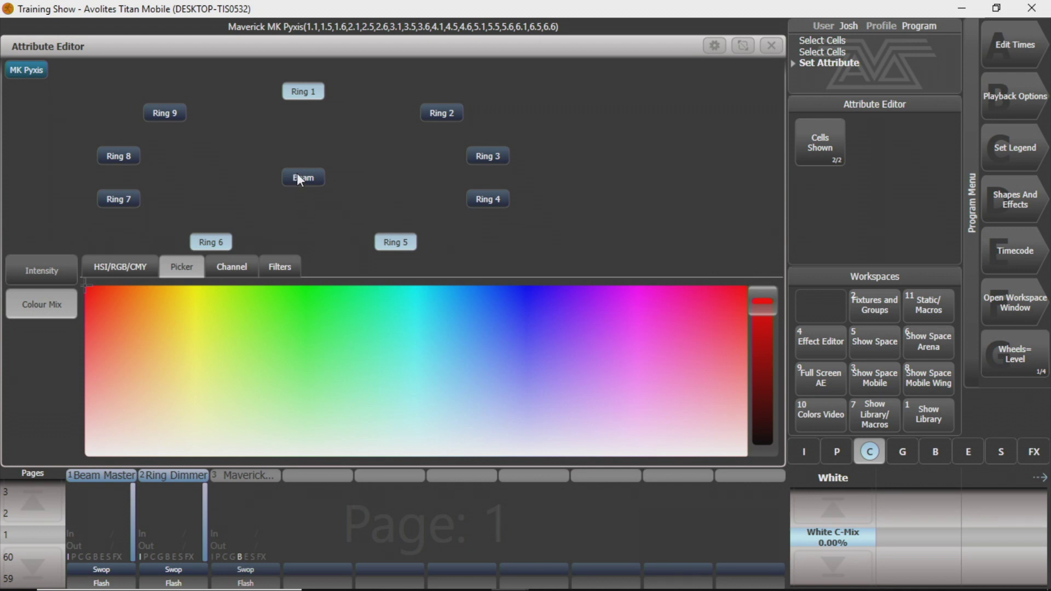
# Set the Beam cell's colour channels to 100% blue and 0% red
pyautogui.click(229, 268)
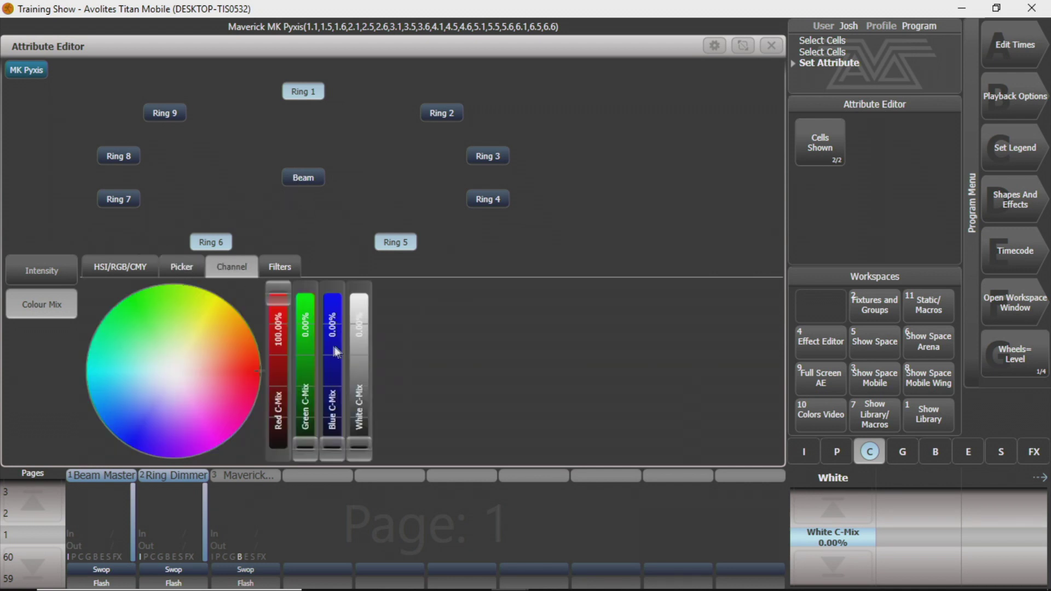
pyautogui.click(300, 181)
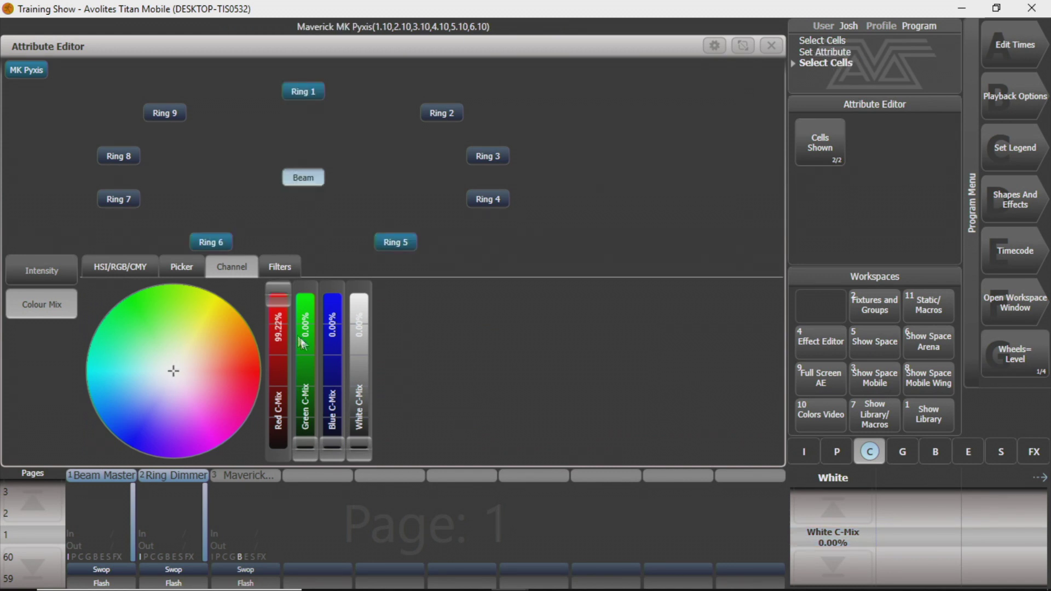
pyautogui.moveTo(336, 458); pyautogui.dragTo(331, 299)
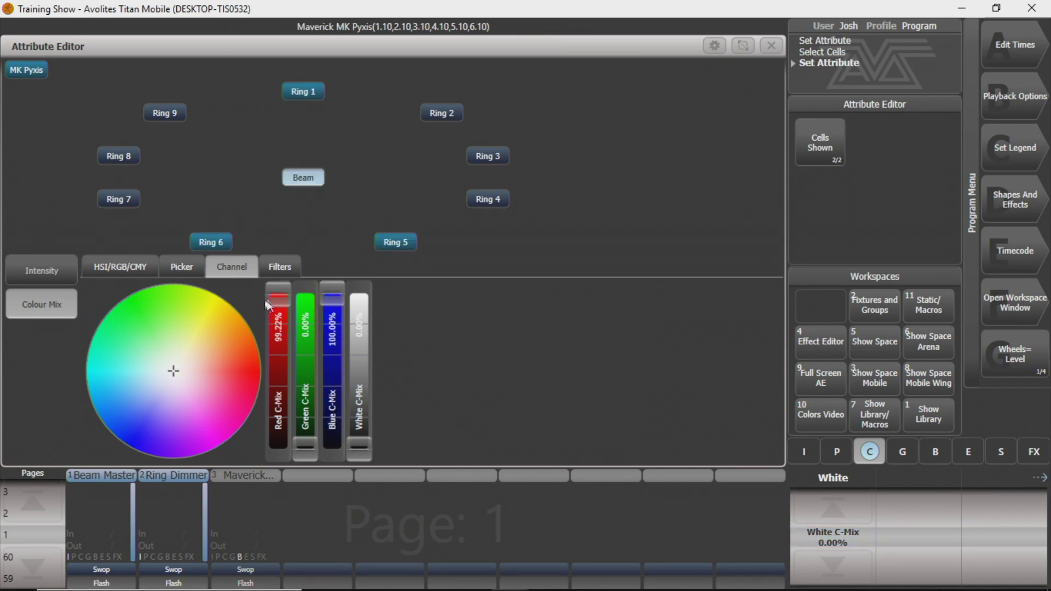
pyautogui.moveTo(268, 305); pyautogui.dragTo(273, 447)
# Select Ring 2, 3, 4, 7, 8 and 9 and lower their blue channel to 0% for a pure green mix
pyautogui.click(164, 113)
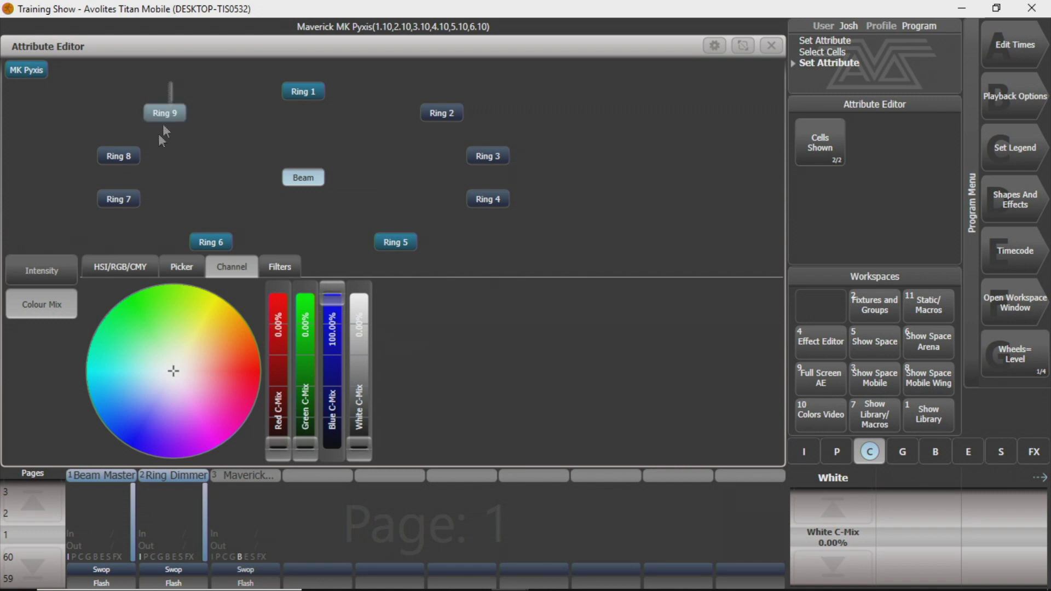
pyautogui.moveTo(163, 134); pyautogui.dragTo(128, 220)
pyautogui.moveTo(430, 77); pyautogui.dragTo(530, 228)
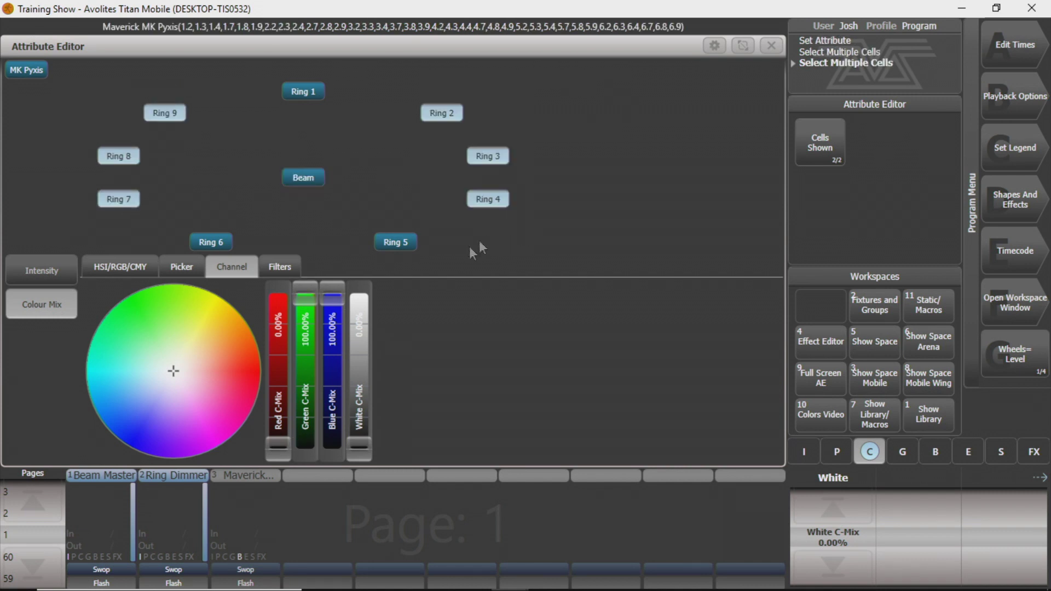
pyautogui.moveTo(331, 298); pyautogui.dragTo(337, 481)
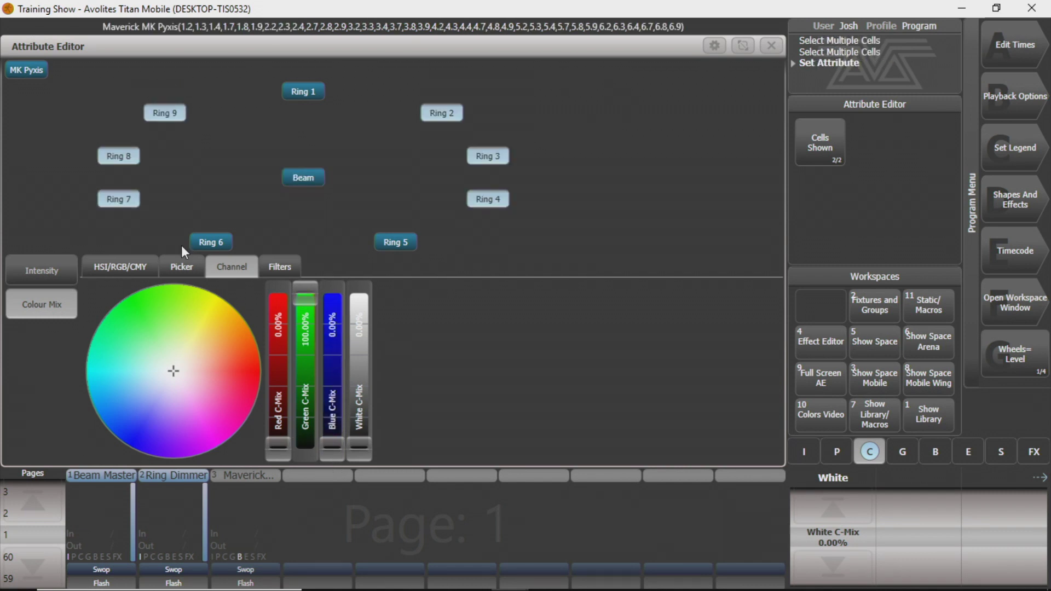
# Select the Beam, Ring 6, Ring 5 and Ring 1 cells in turn to check their colour channel values
pyautogui.click(304, 179)
pyautogui.click(211, 242)
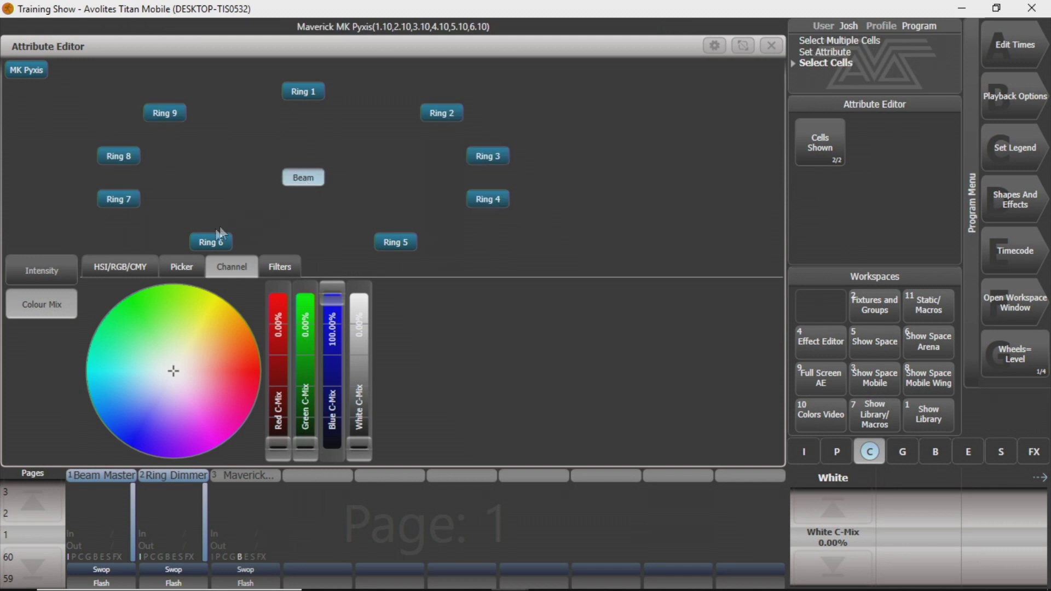
pyautogui.click(393, 242)
pyautogui.click(304, 93)
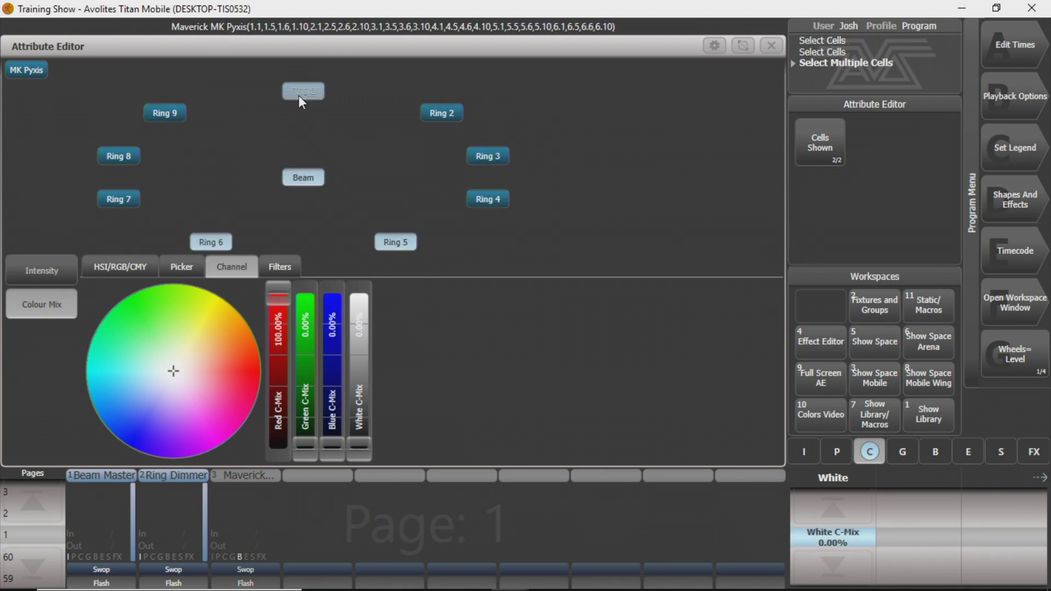
pyautogui.click(305, 94)
pyautogui.click(305, 94)
pyautogui.click(319, 177)
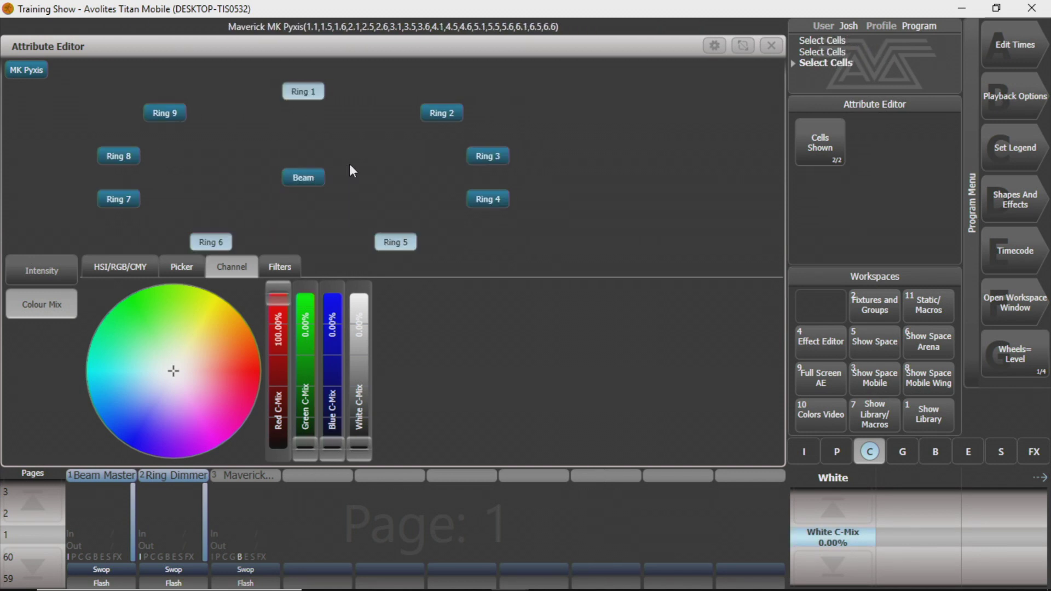
# Select every Maverick MK Pyxis cell, record their mix as a colour palette named "Maverick Cell Multicolor" below Maverick Beam Blue, and clear the programmer
pyautogui.click(852, 411)
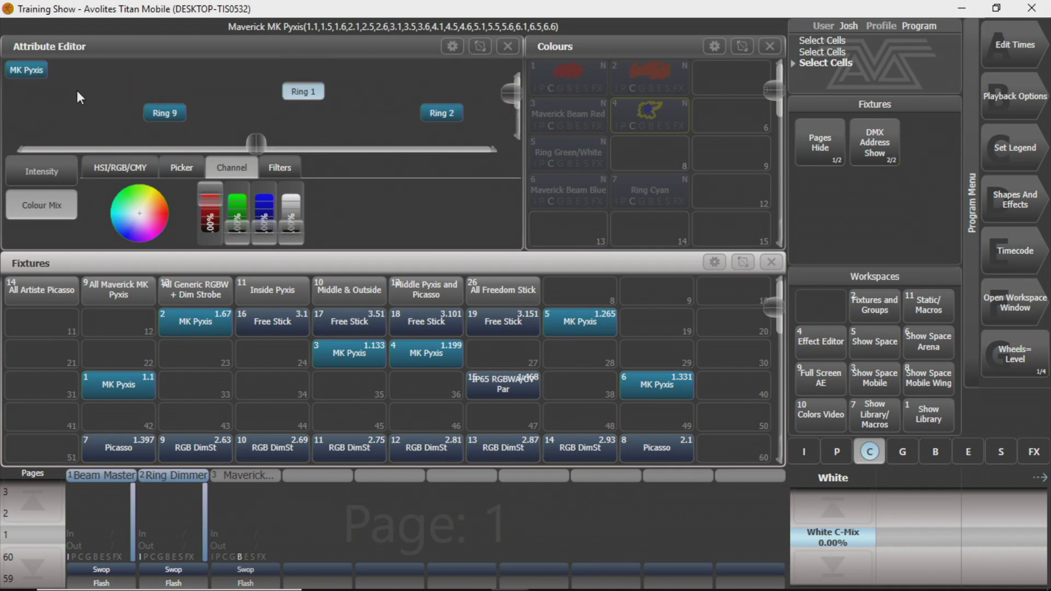
pyautogui.moveTo(79, 97); pyautogui.dragTo(298, 109)
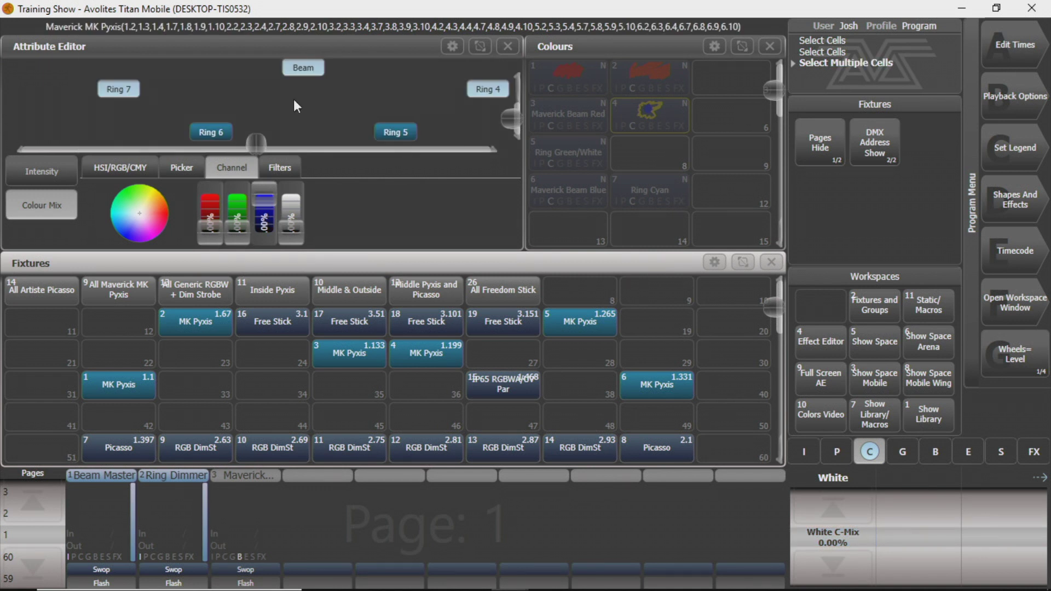
pyautogui.click(219, 127)
pyautogui.click(378, 136)
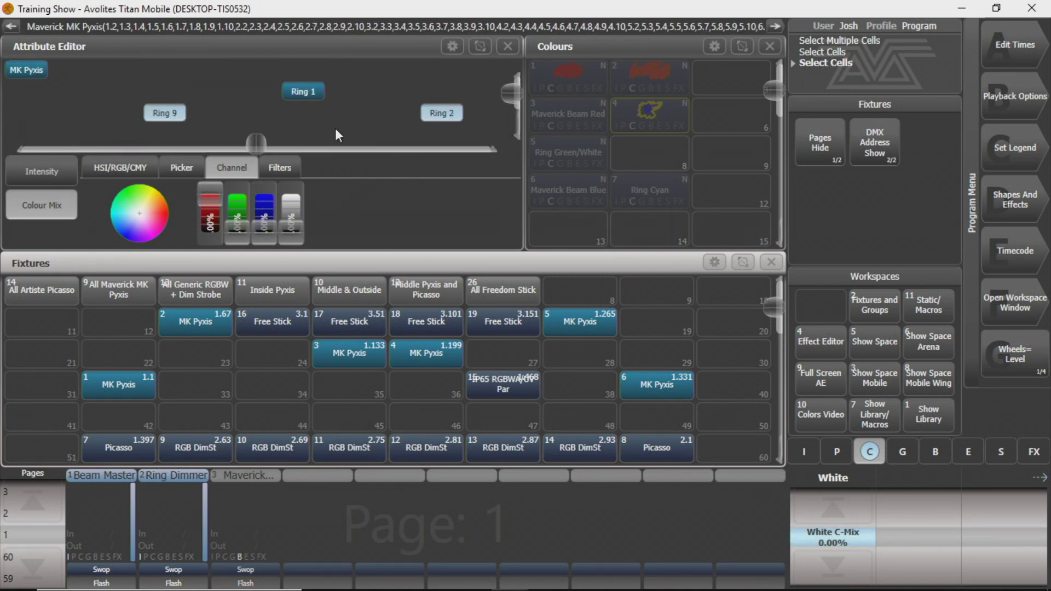
pyautogui.click(308, 94)
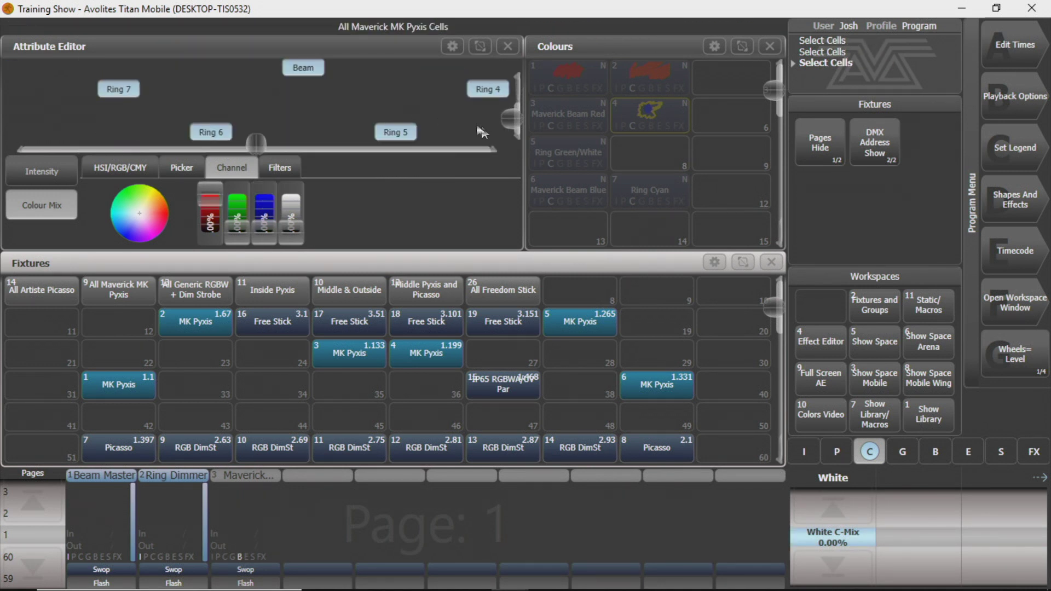
pyautogui.click(582, 233)
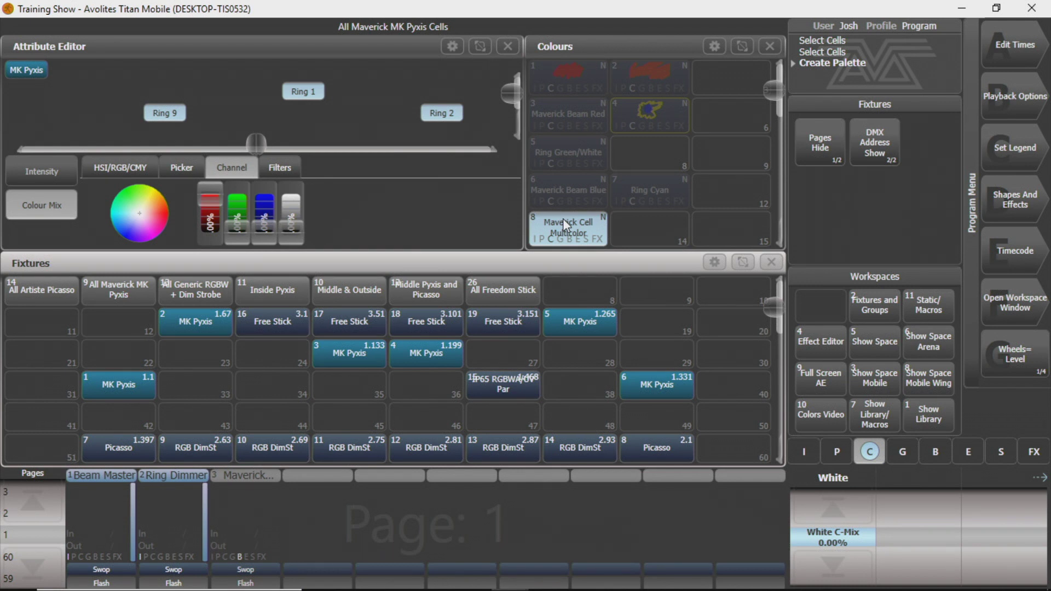
pyautogui.hotkey('ctrl', 'c')
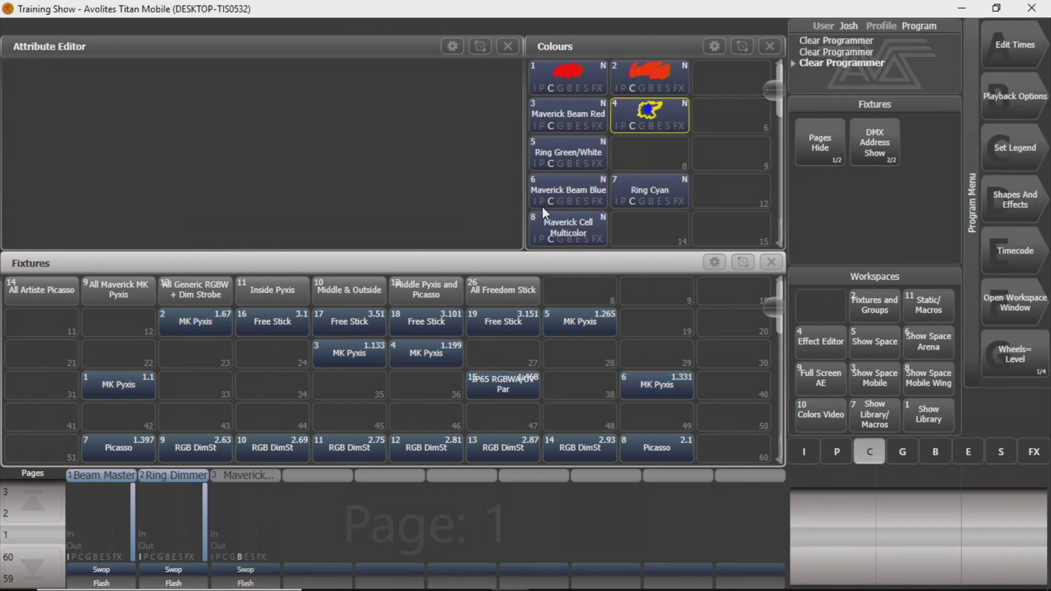